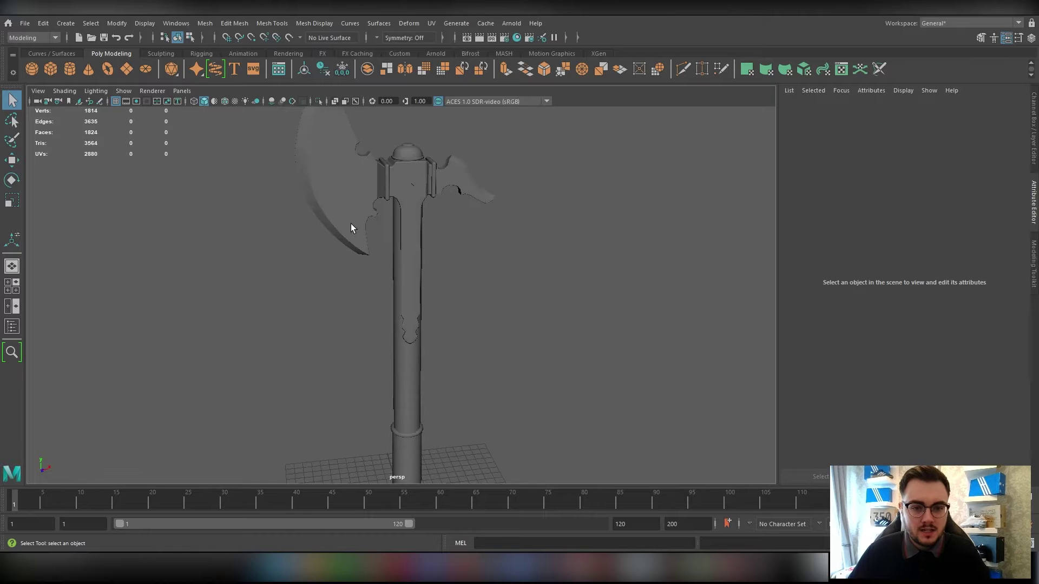
Step: Select the entire axe model and view the options for sending it to Unity
scroll(379, 184, "down", 3)
left_click_drag(361, 176, 544, 343)
left_click(395, 176)
left_click_drag(395, 176, 507, 290)
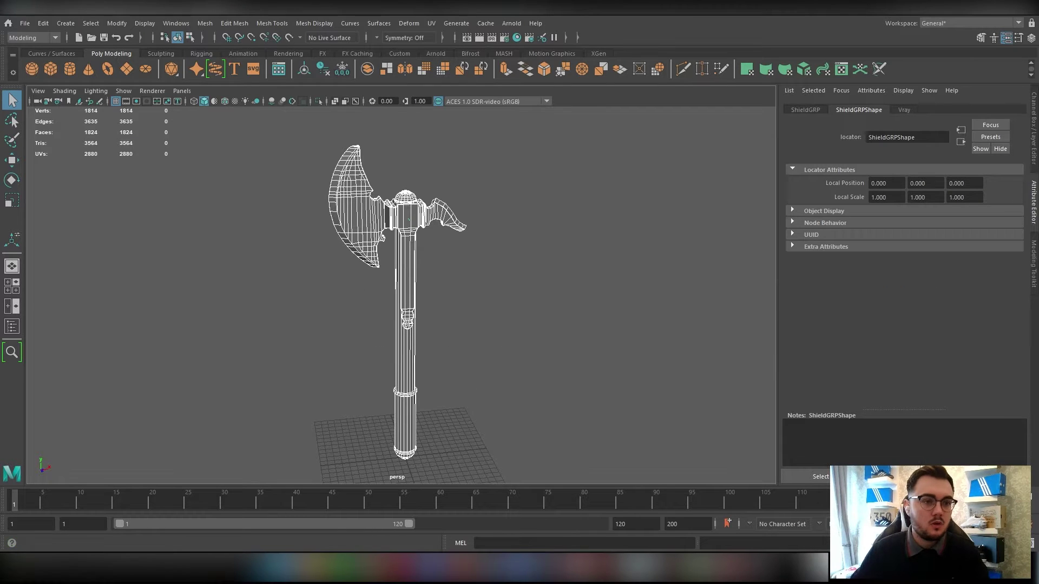
left_click(25, 23)
mouse_move(99, 199)
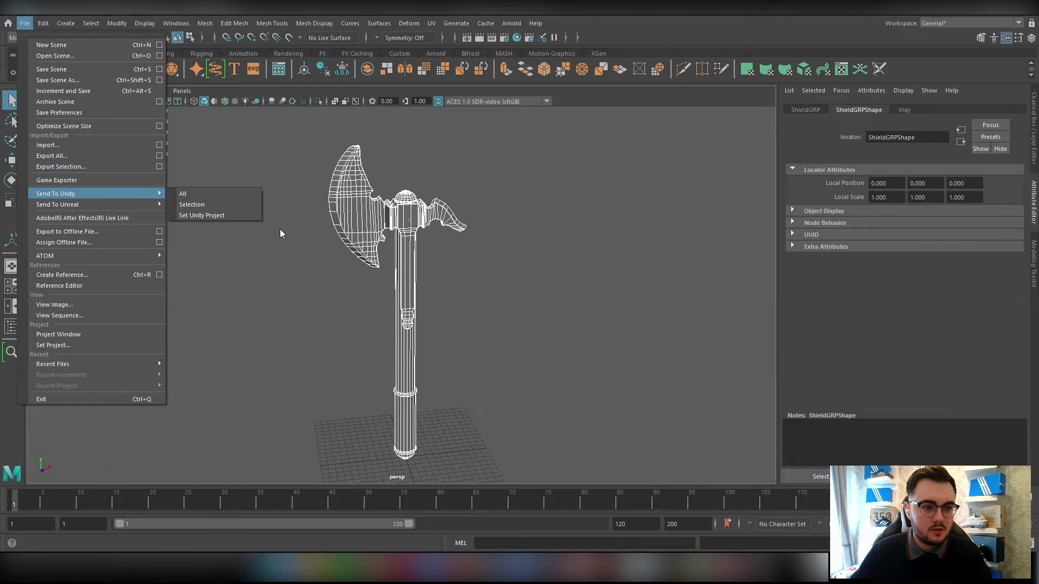
left_click(195, 205)
left_click(31, 26)
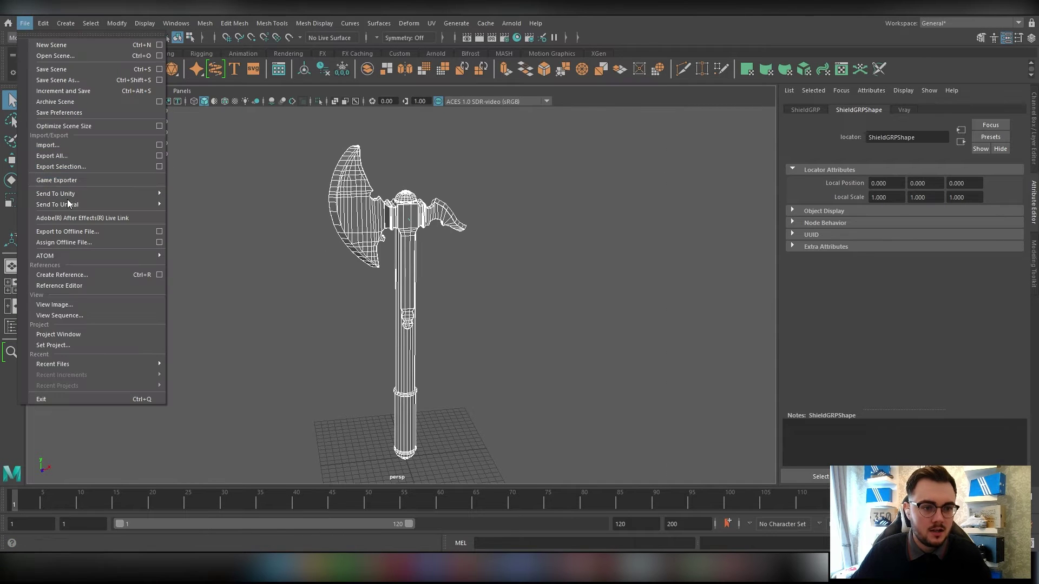
Step: Pick Axe .fbx in the 01. Maya folder as the FBX export target for the selection, cancel the export, and deselect the axe
left_click(60, 165)
double_click(321, 145)
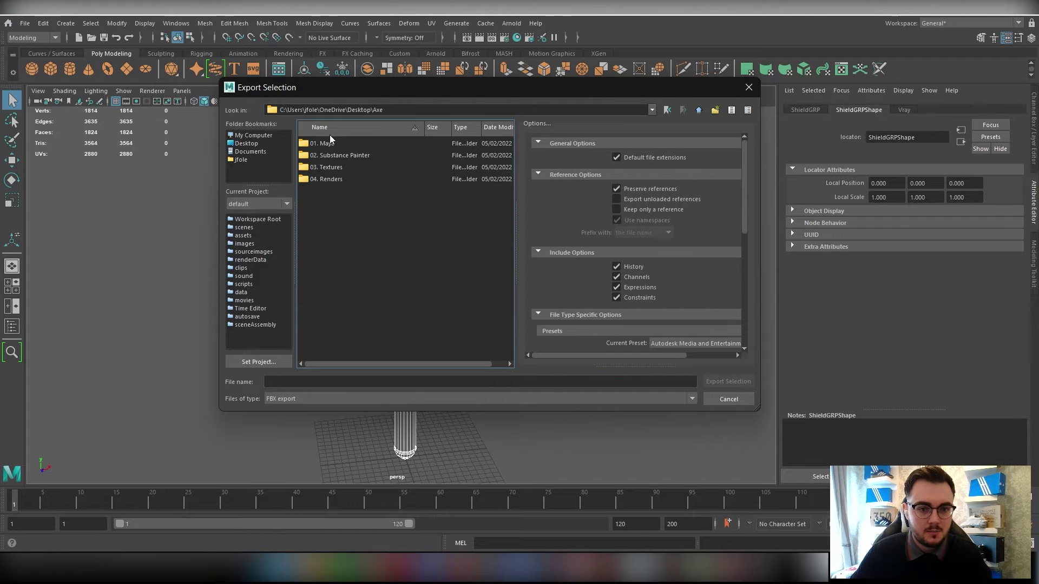
double_click(334, 145)
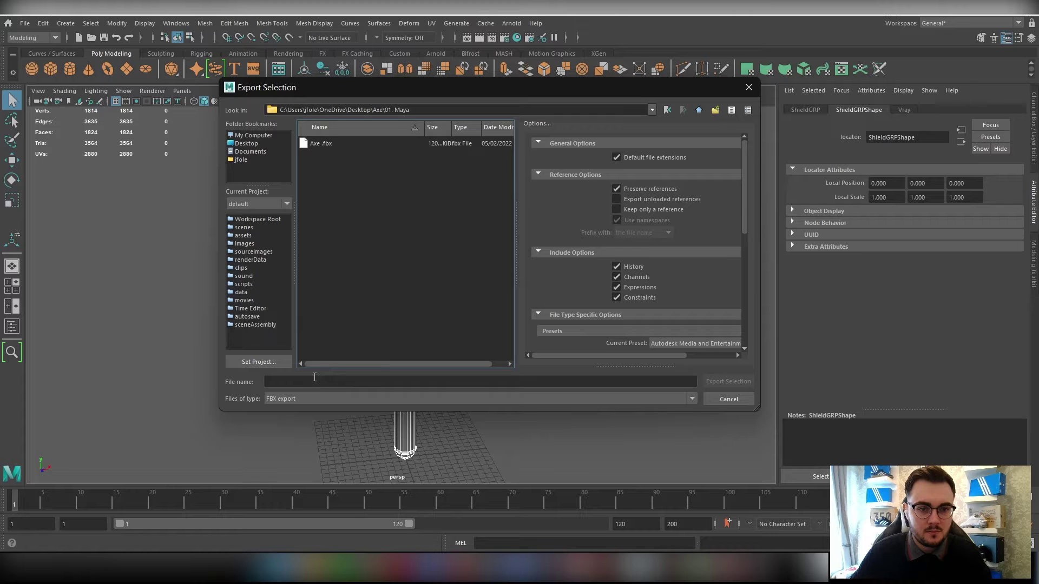
left_click(319, 144)
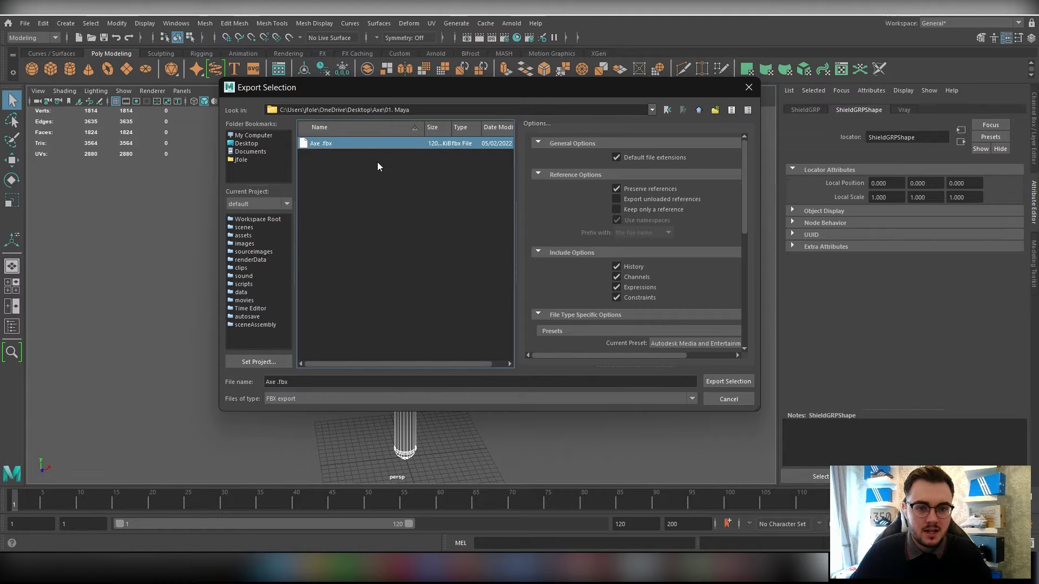
left_click(668, 399)
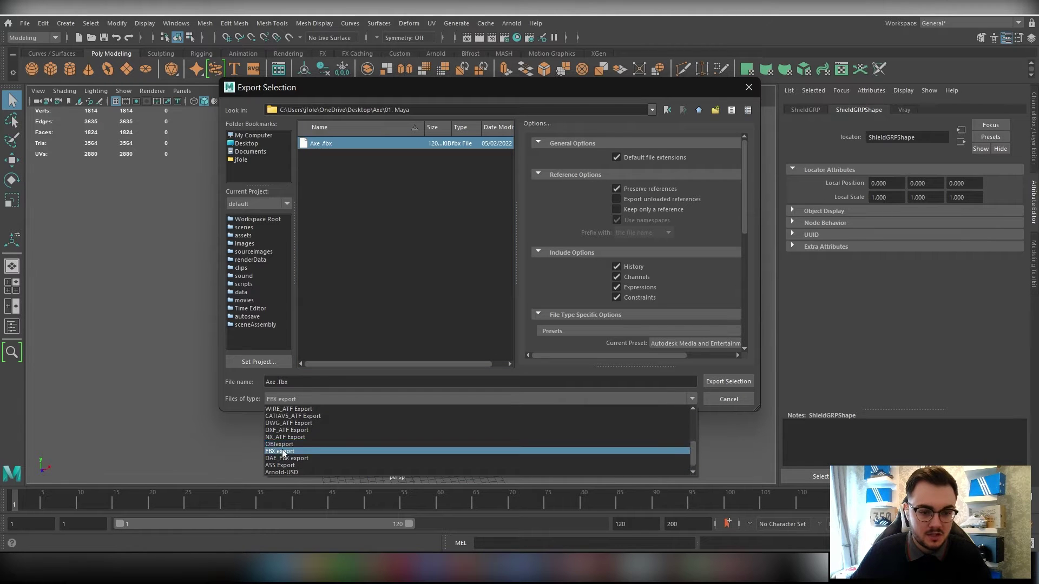
left_click(321, 389)
left_click(749, 83)
left_click(342, 210)
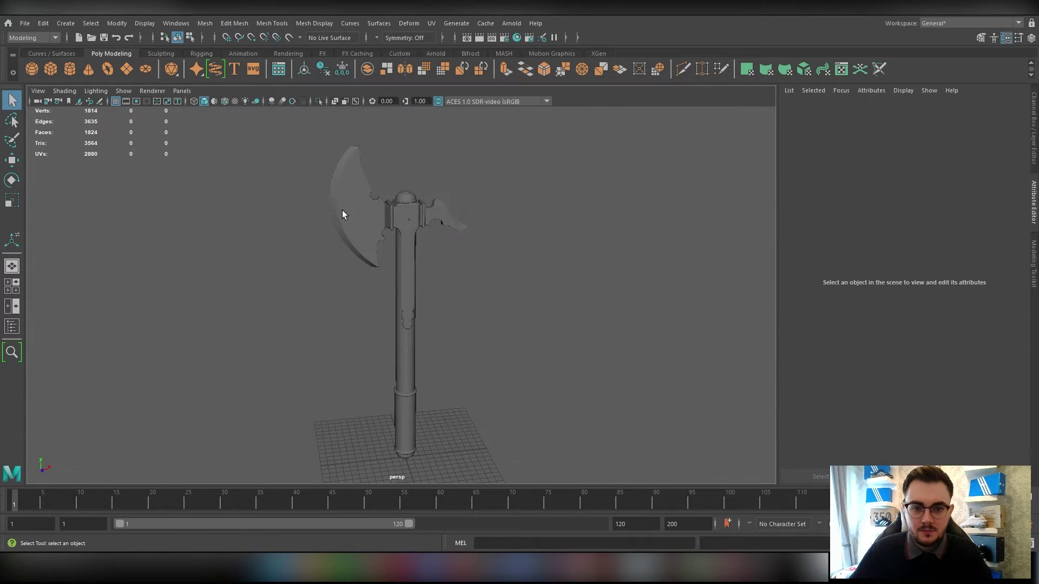
left_click_drag(342, 210, 566, 338)
left_click(566, 337)
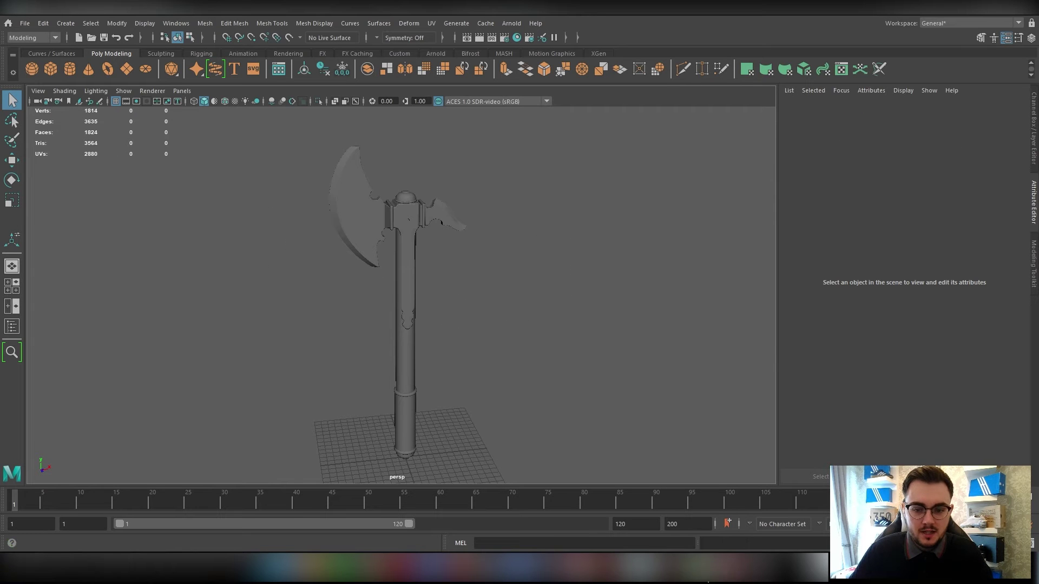
Step: Switch to Substance Painter and start a new project
mouse_move(728, 568)
left_click(728, 505)
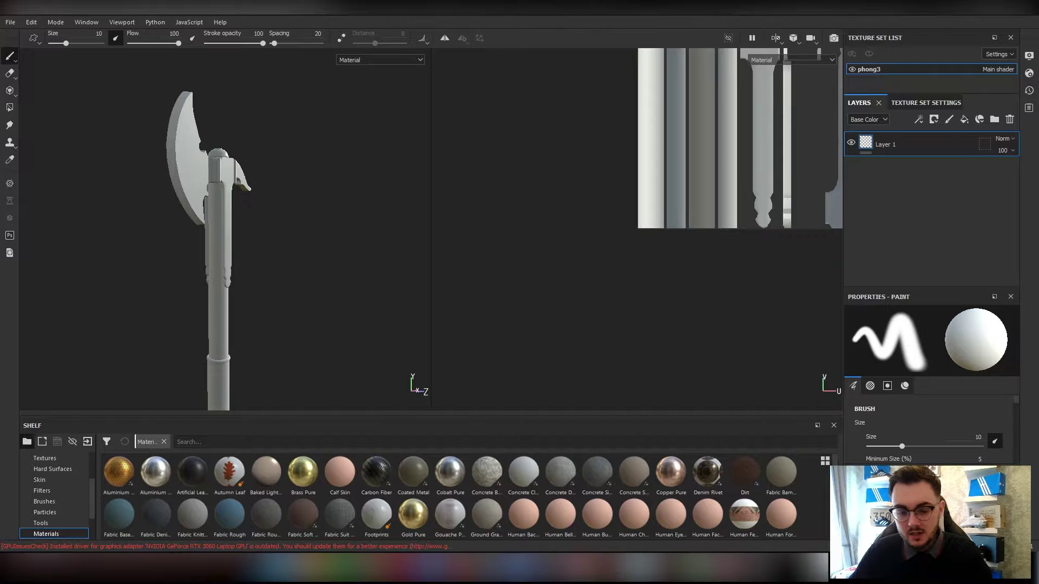
left_click_drag(289, 196, 244, 206, "alt")
left_click(4, 24)
left_click(5, 22)
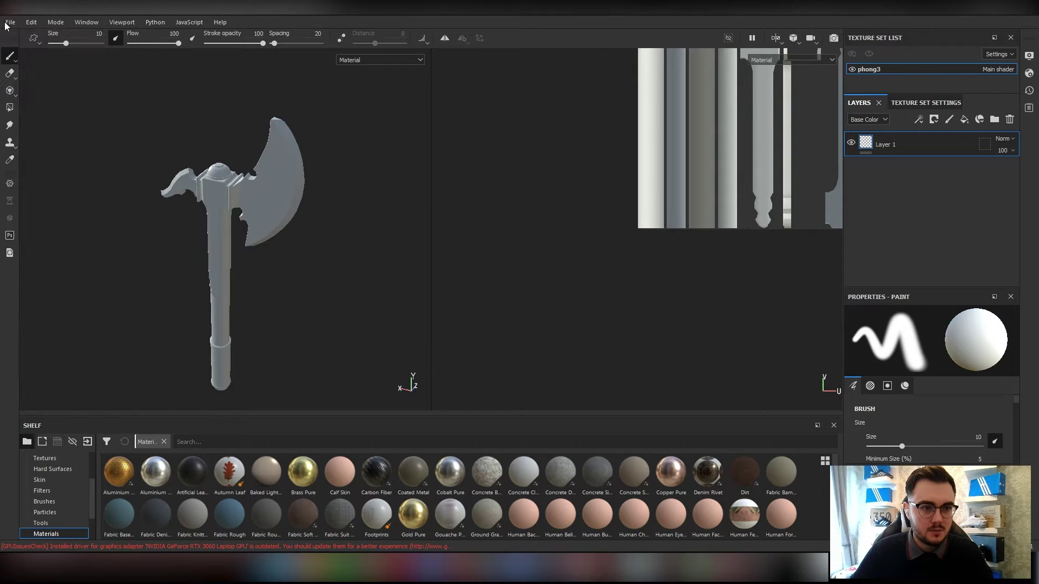
left_click(6, 23)
left_click(17, 36)
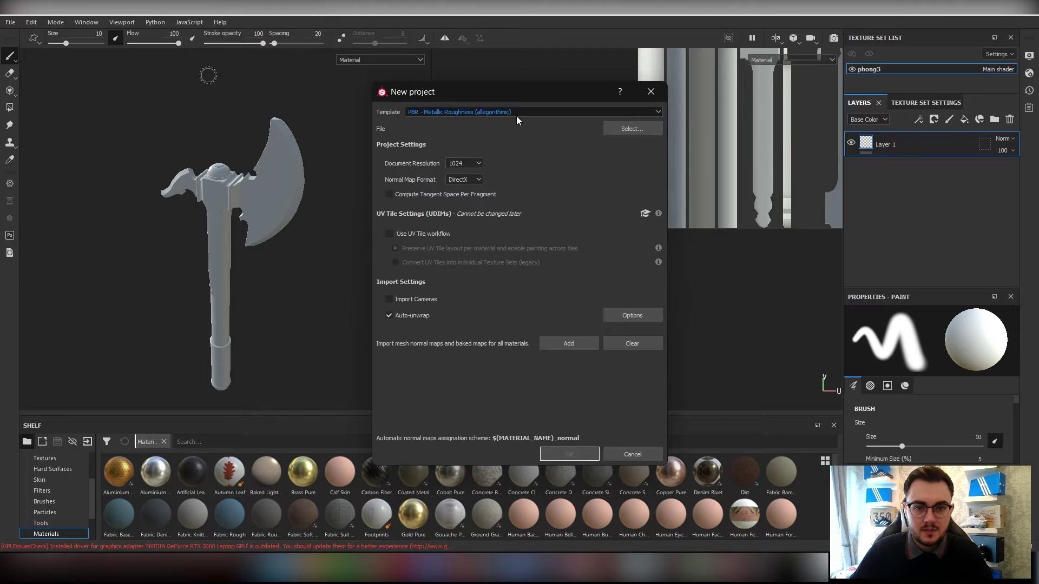
Step: Create the project from the Axe mesh in the 01. Maya folder with a document resolution of 2048
left_click(619, 124)
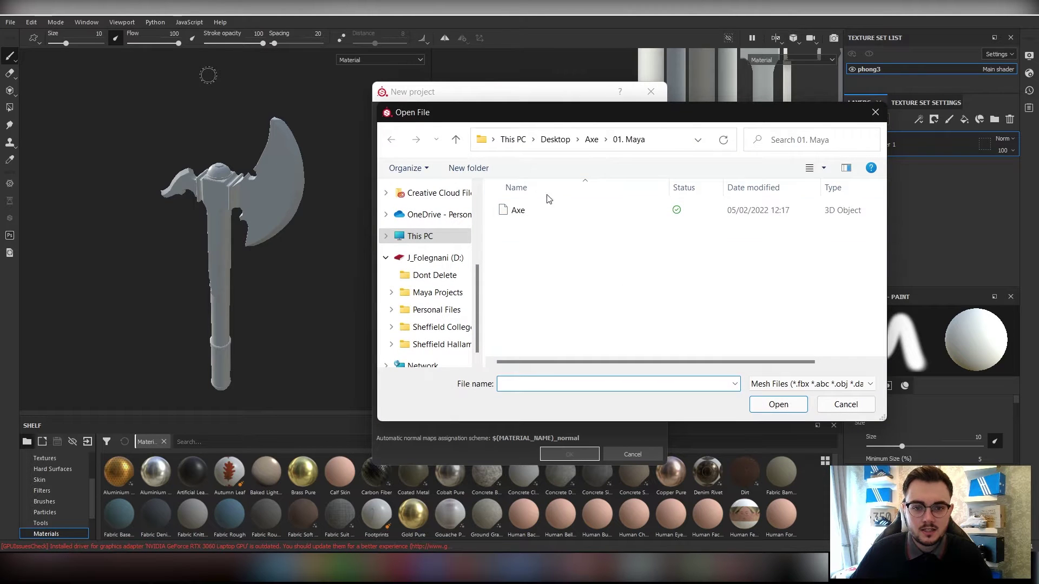
left_click(516, 211)
left_click(759, 409)
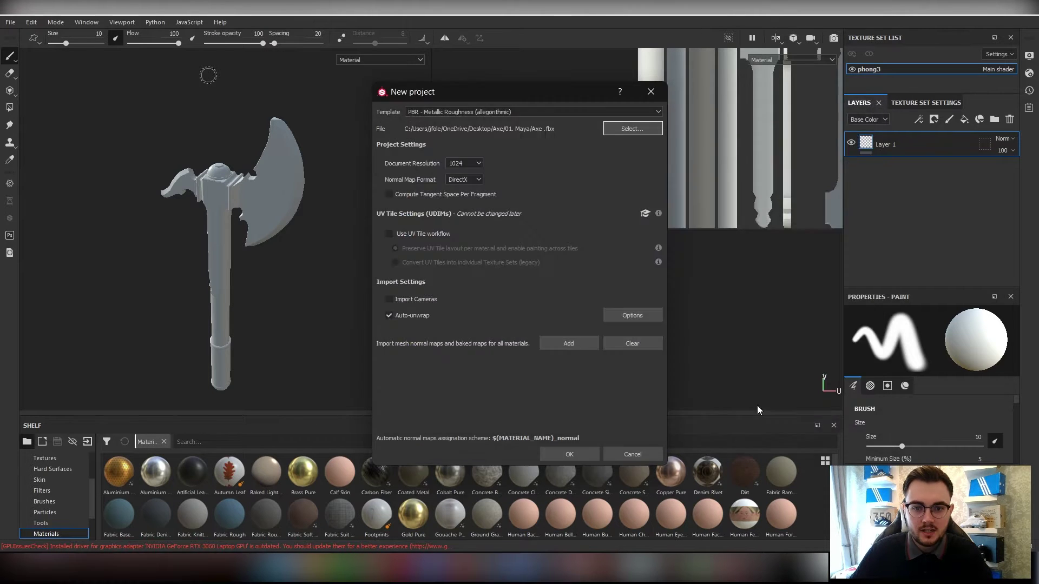
left_click(477, 163)
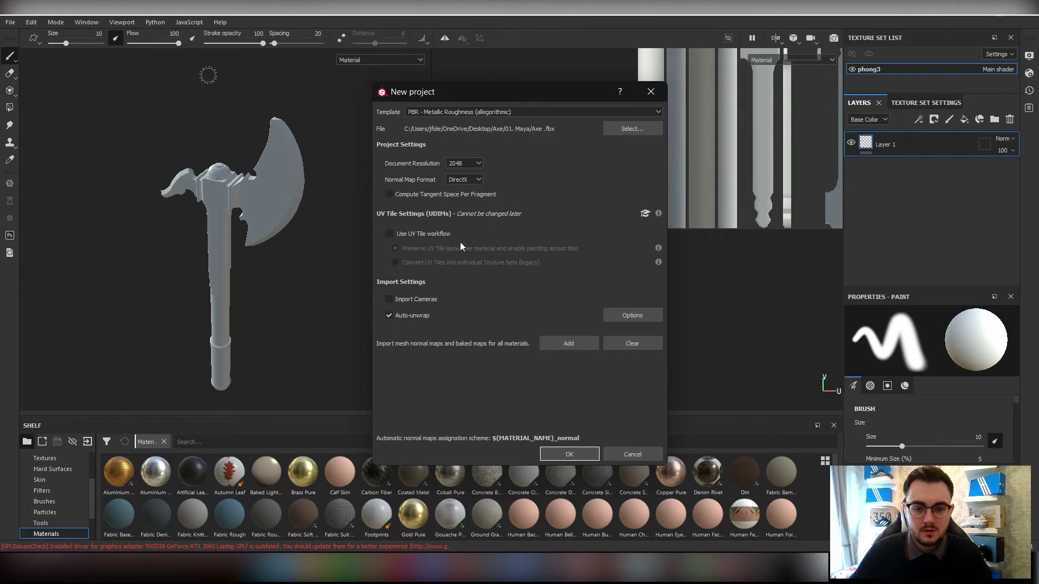
left_click(579, 454)
left_click(487, 295)
Step: Remove the shelf's Materials filter and search all shelf assets for "wood"
left_click_drag(274, 230, 271, 188, "alt")
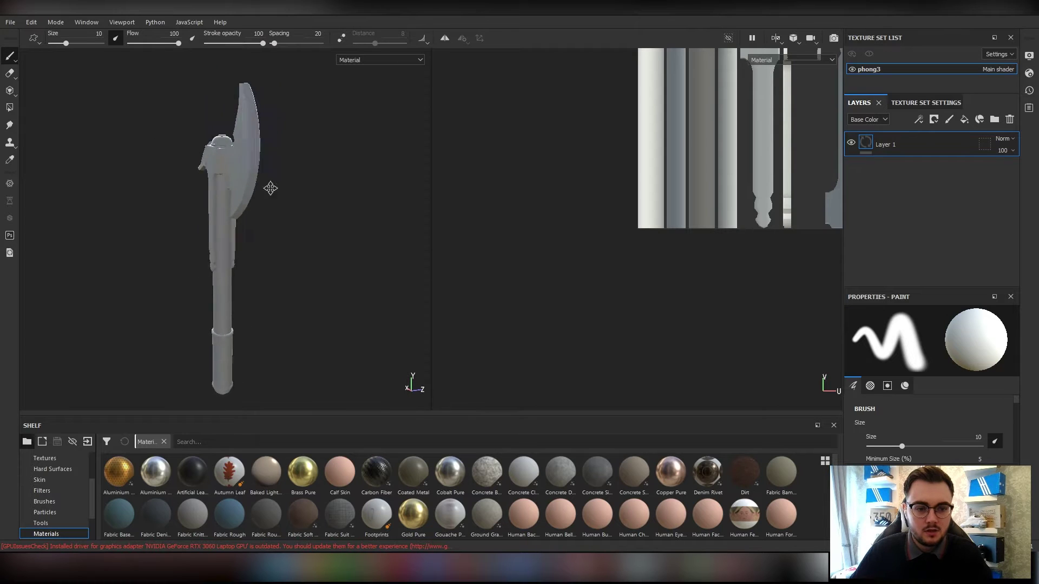
left_click(164, 441)
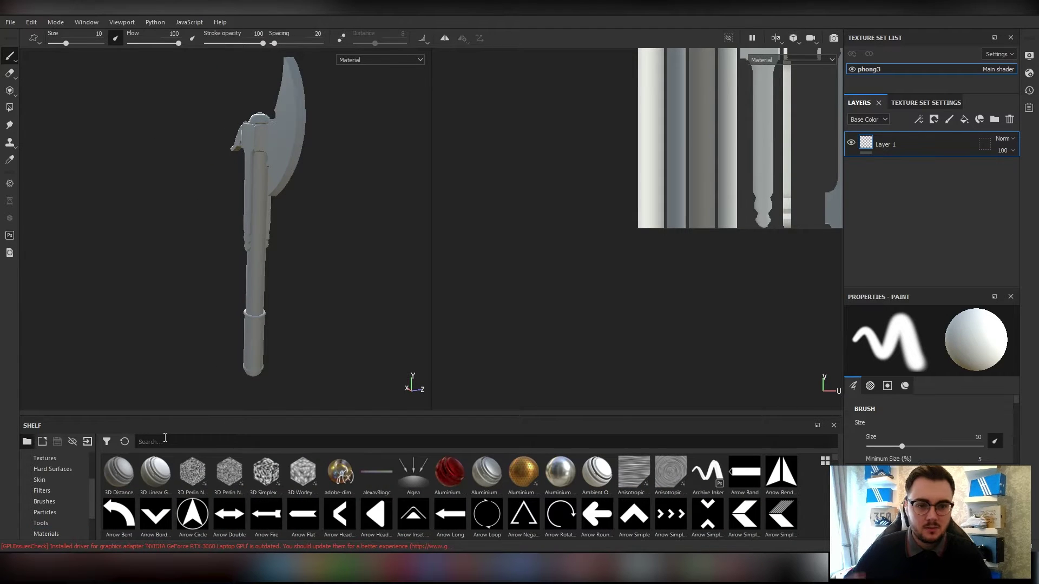
scroll(215, 211, "up", 3)
left_click_drag(215, 210, 183, 379, "alt")
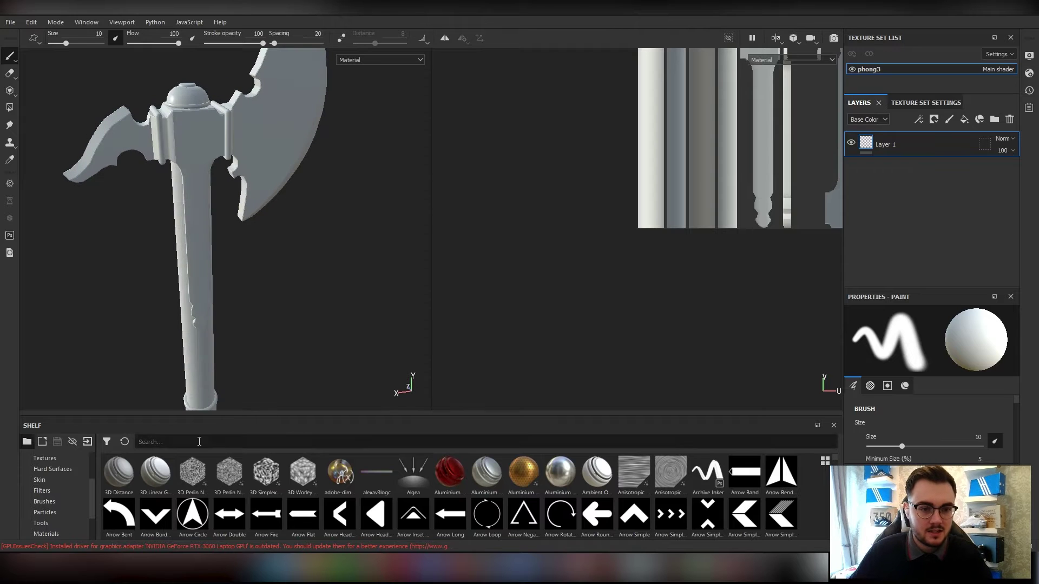
type("wood")
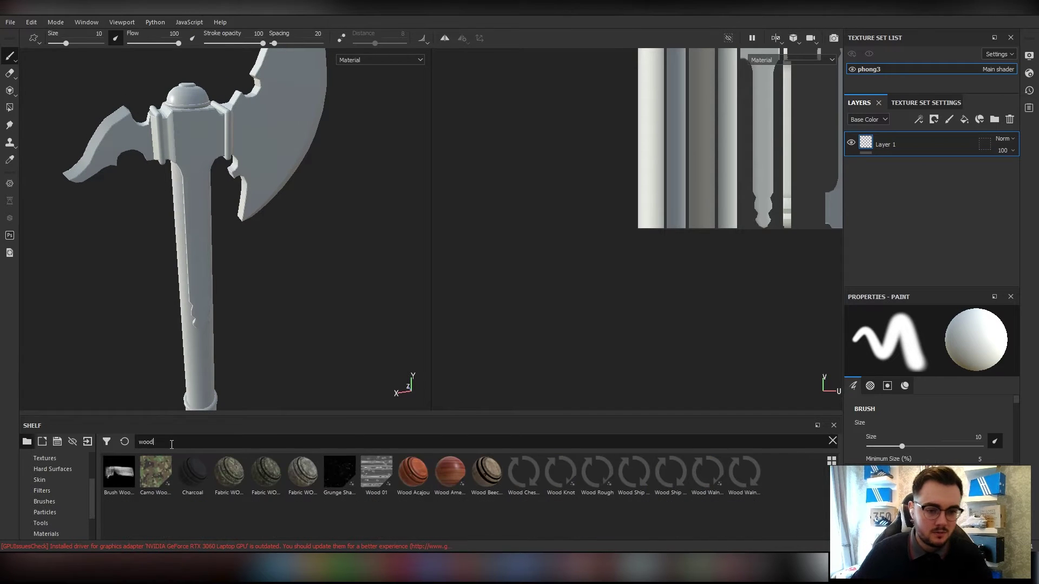
Step: Try the chestnut wood material as a layer on the axe and undo it
left_click_drag(523, 473, 942, 200)
mouse_move(309, 262)
left_mouse_down("alt")
mouse_move(137, 260)
mouse_move(312, 273)
left_mouse_up("alt")
key("ctrl+z")
mouse_move(486, 474)
left_mouse_down()
mouse_move(882, 232)
mouse_move(463, 502)
mouse_move(933, 223)
mouse_move(597, 378)
mouse_move(460, 500)
left_mouse_up()
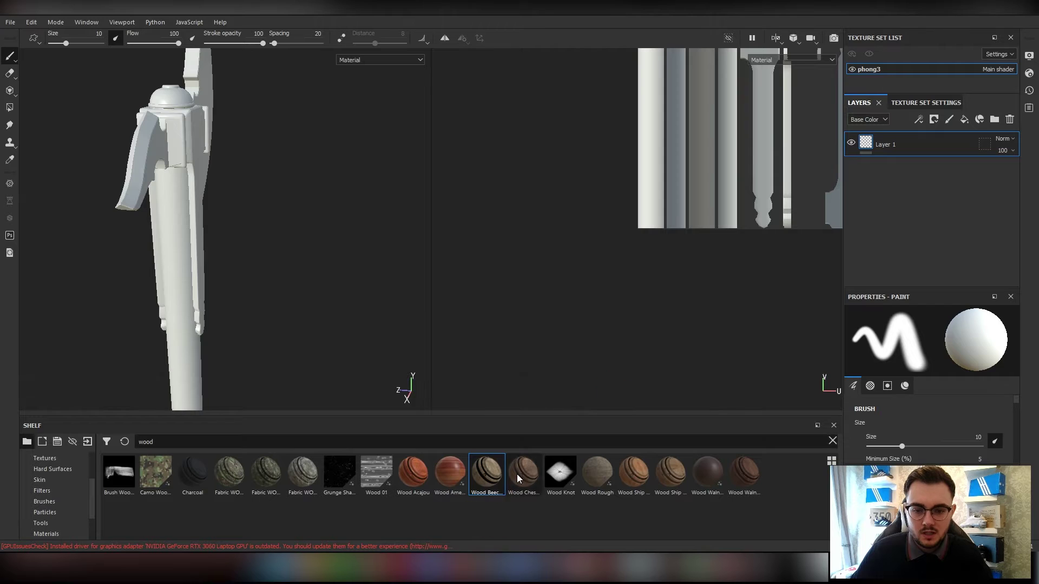
Step: Add the Wood Ship Hull Old material as a layer beneath Layer 1 and give it a black mask
left_click_drag(670, 473, 947, 217)
left_click_drag(218, 254, 476, 279, "alt")
right_click(918, 161)
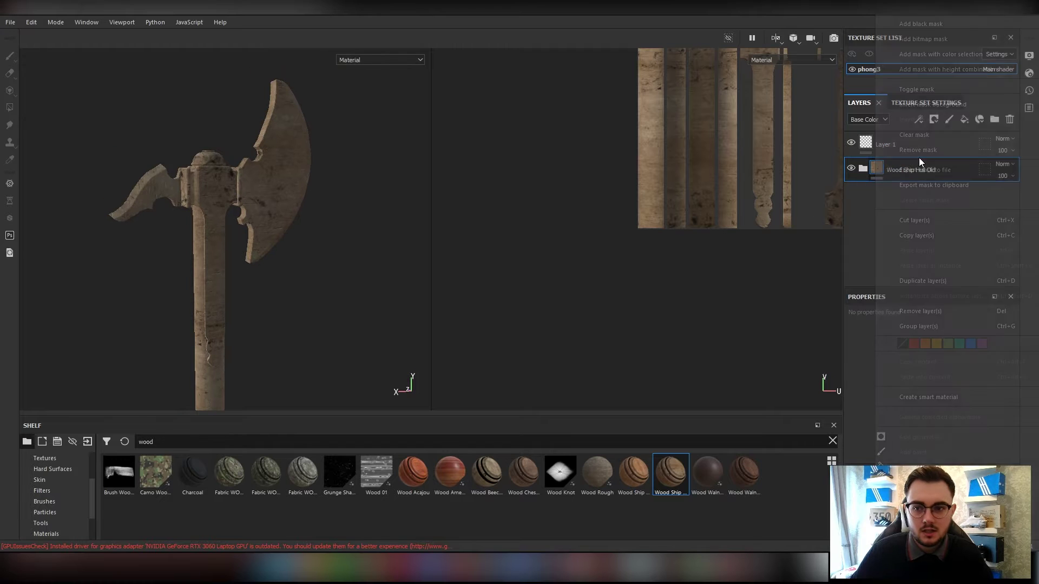
left_click(927, 21)
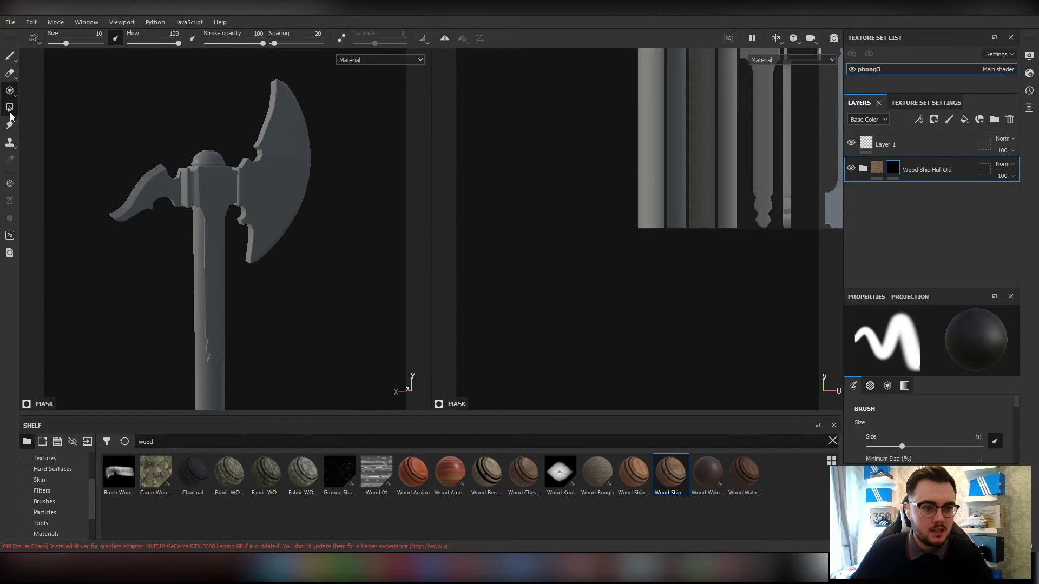
Step: Reveal the wood on the axe's handle by filling its mask with Polygon Fill in mesh mode
left_click(9, 108)
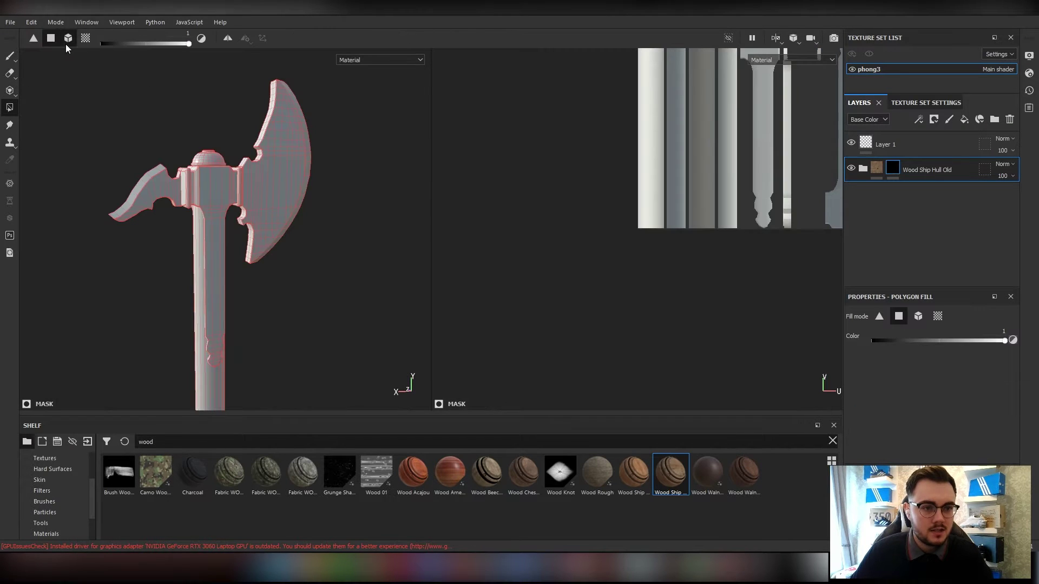
left_click(68, 38)
left_click(198, 339)
left_click_drag(198, 340, 229, 267, "alt")
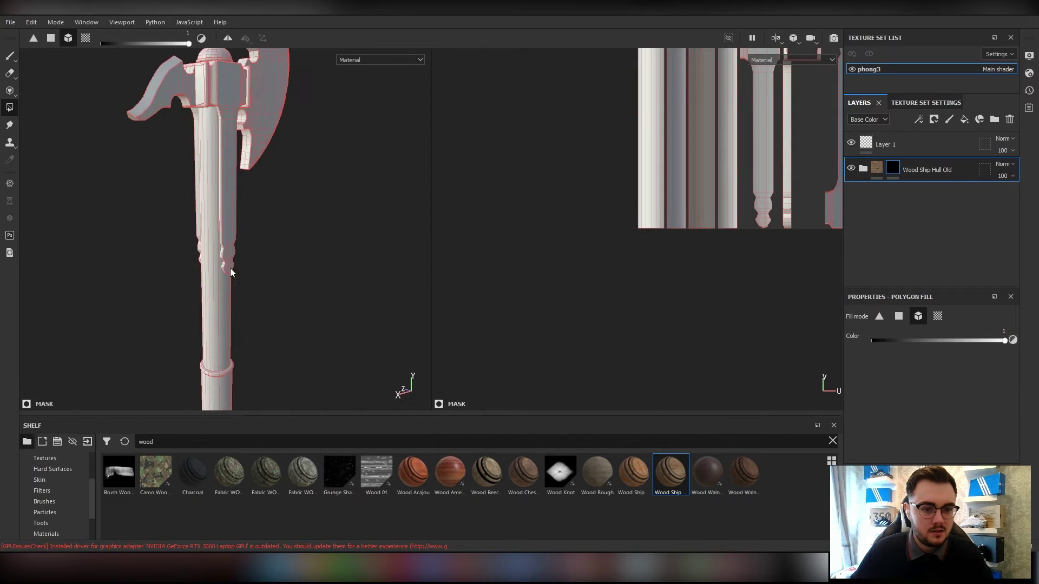
key("x")
left_click(215, 310)
left_click_drag(271, 265, 326, 267, "alt")
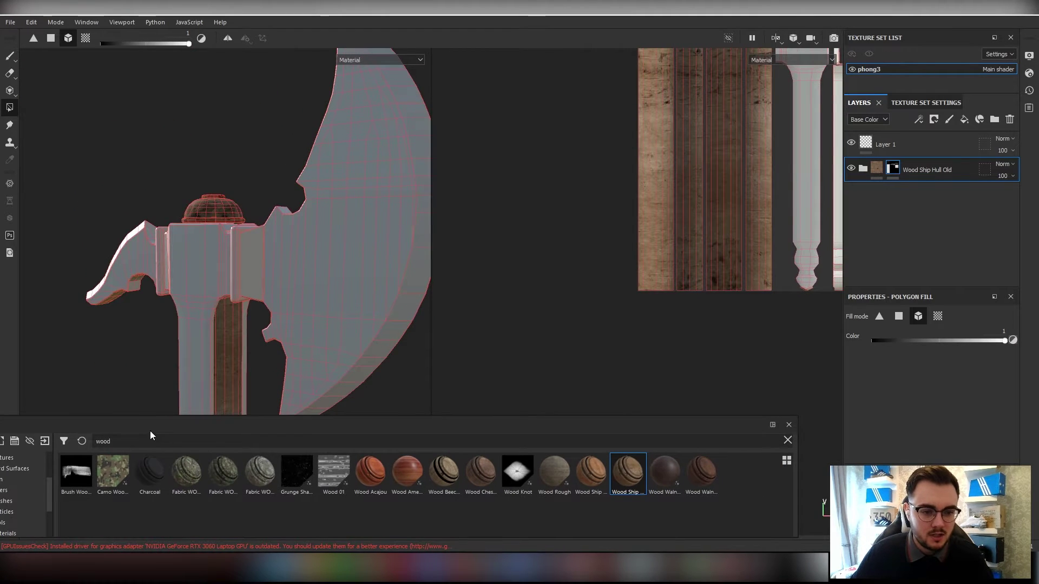
Step: Search the shelf for "metal" and keep the shelf docked below the viewports
left_click_drag(150, 430, 233, 447)
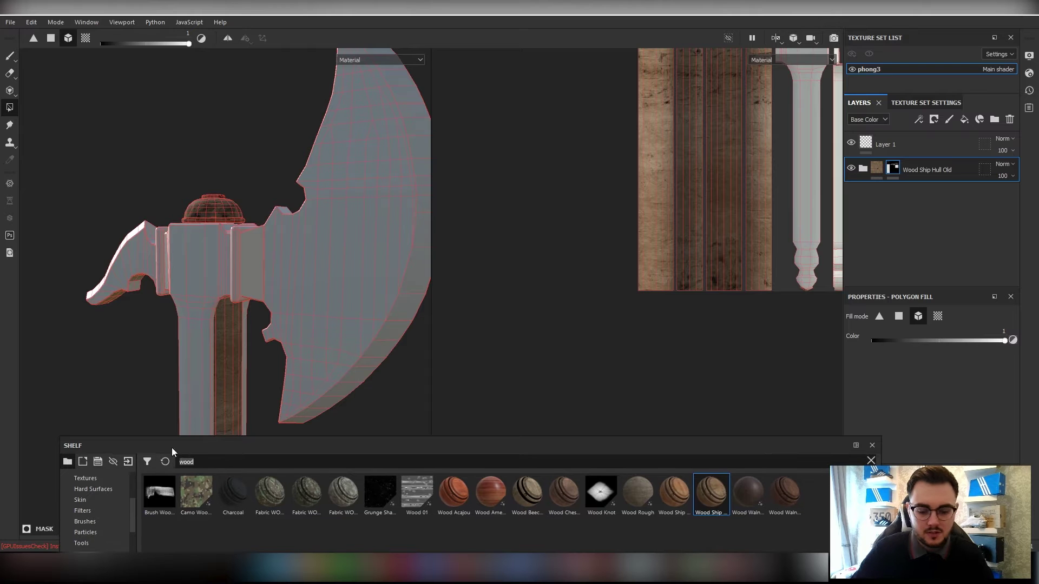
type("metal")
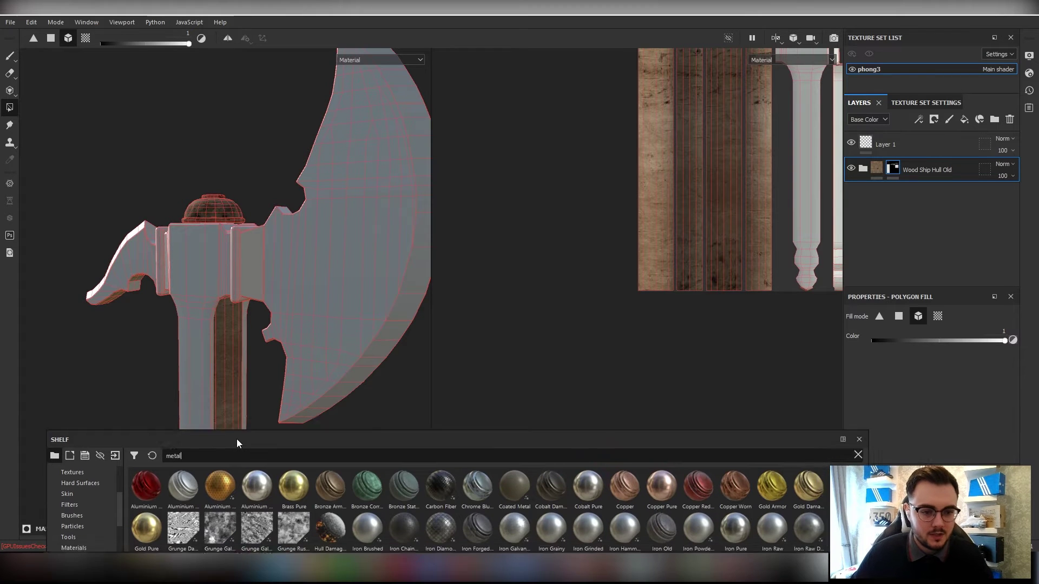
left_click_drag(236, 443, 178, 516)
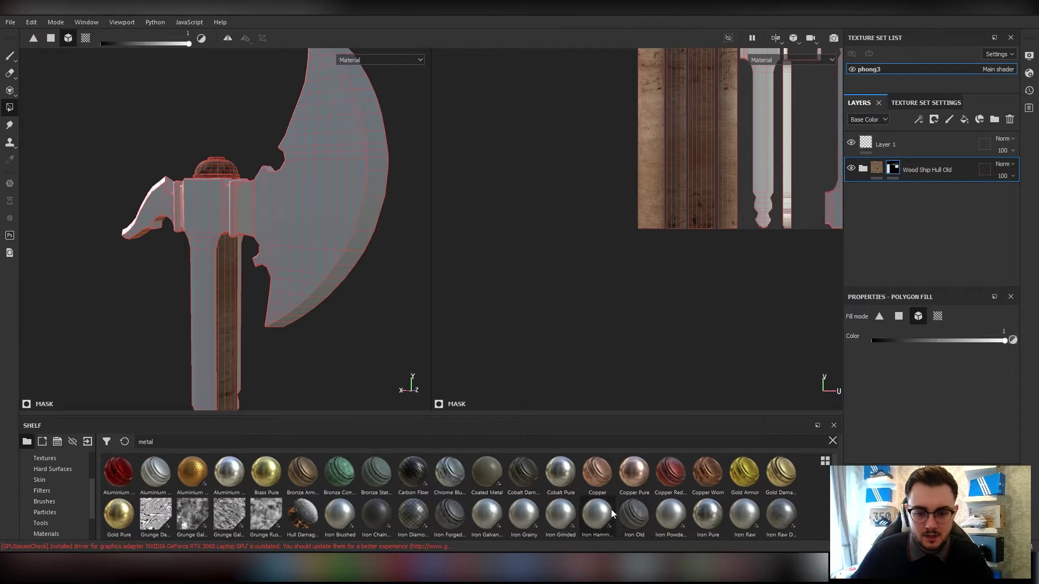
Step: Try the Iron Old material as a layer at the top of the stack and undo it
left_click_drag(925, 193, 892, 138)
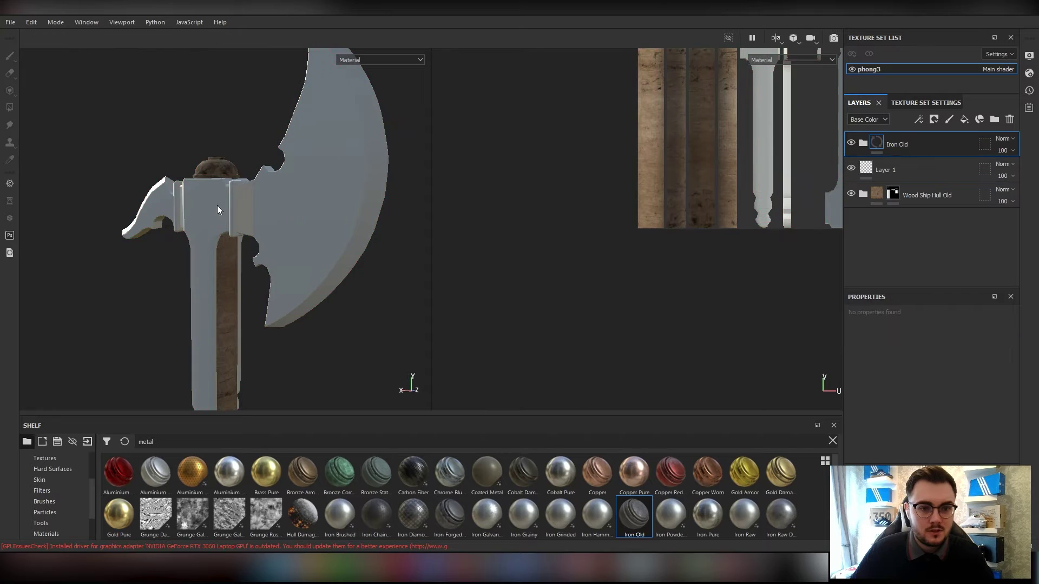
left_click_drag(220, 204, 389, 284, "alt")
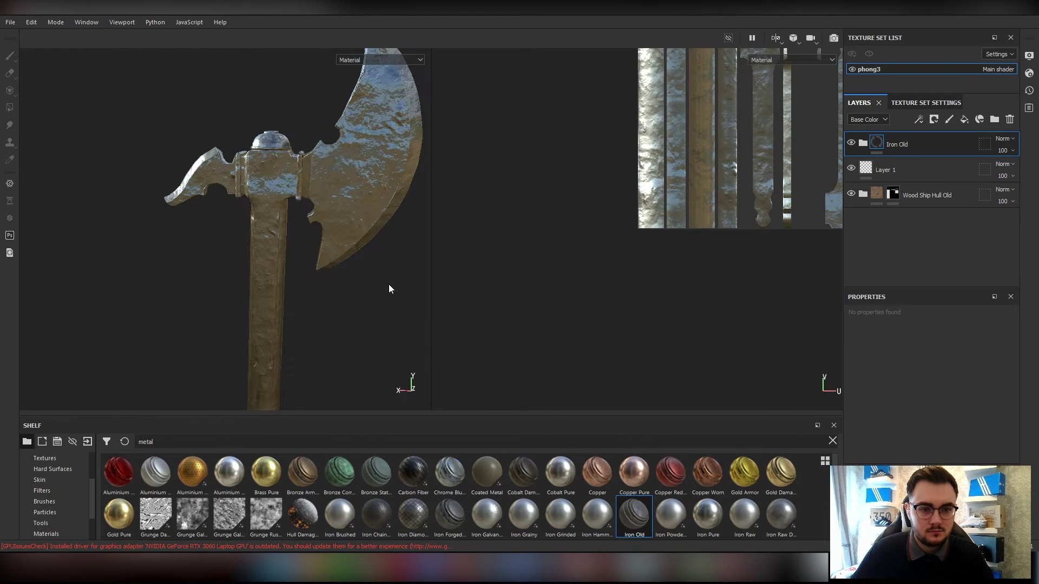
key("ctrl+z")
Step: Add the Iron Forged Old material as a layer between Layer 1 and the wood layer
left_click_drag(450, 514, 901, 158)
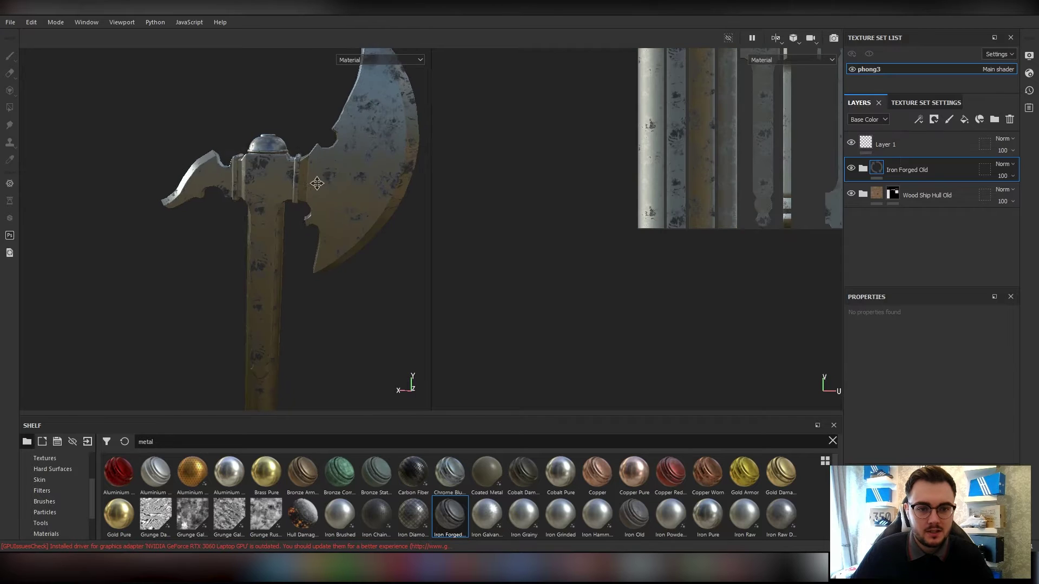
left_click_drag(316, 184, 538, 214, "alt")
Step: Copy the mask of the Wood Ship Hull Old layer
left_click(893, 194)
right_click(894, 193)
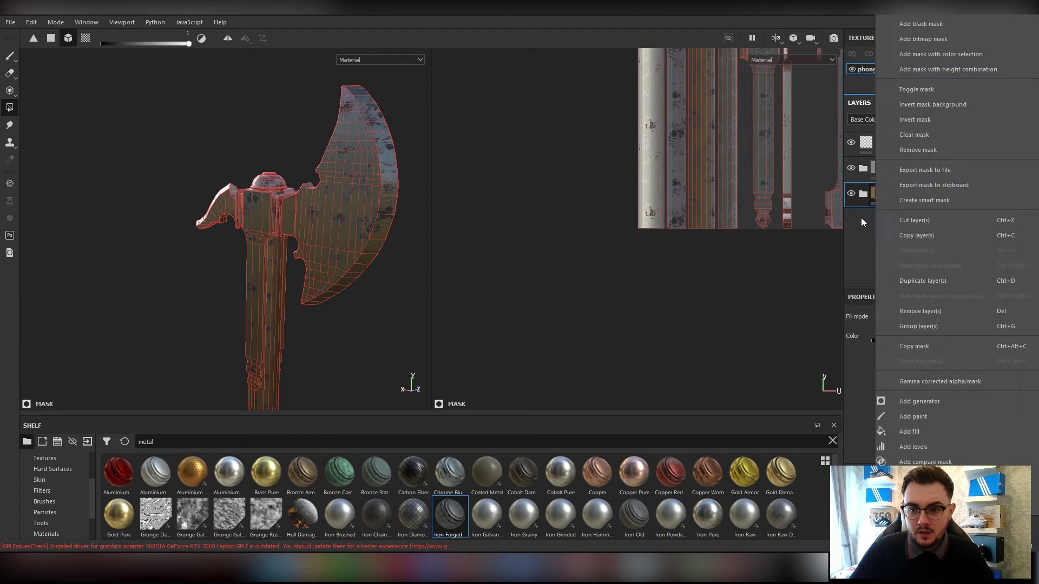
left_click(861, 217)
left_click(921, 162)
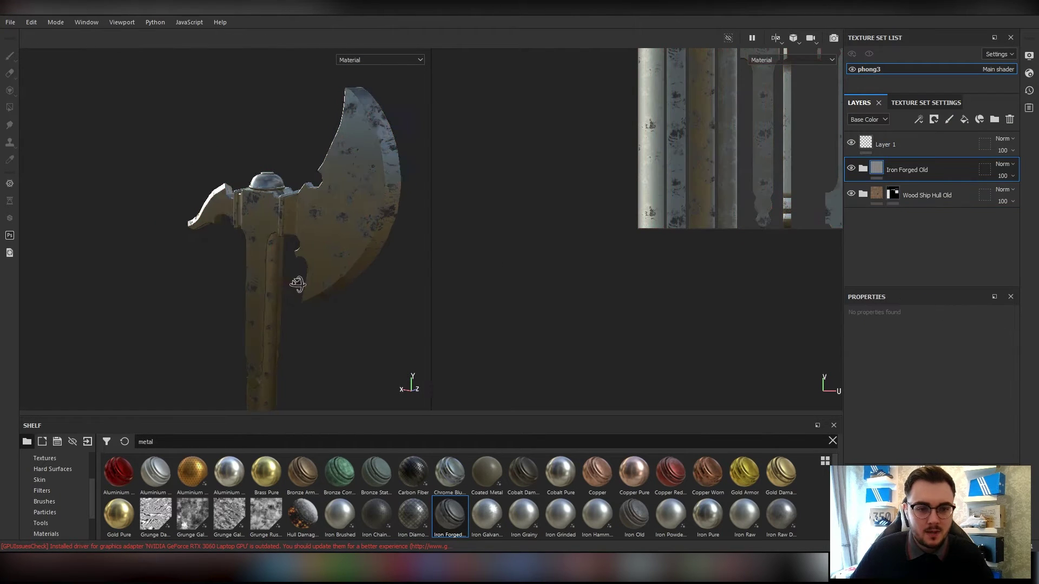
left_click_drag(297, 284, 294, 212, "alt")
left_click(893, 194)
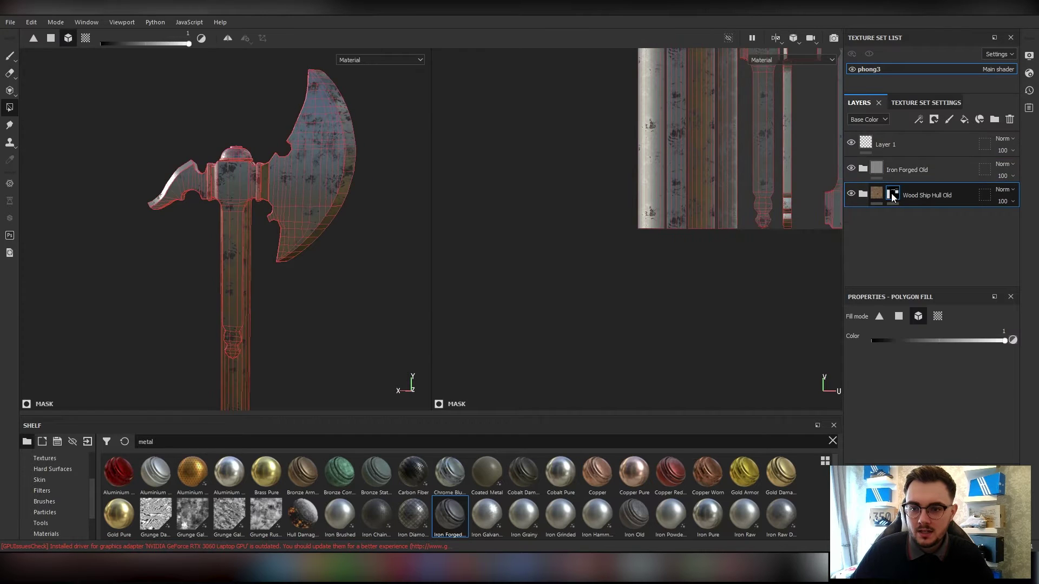
right_click(891, 193)
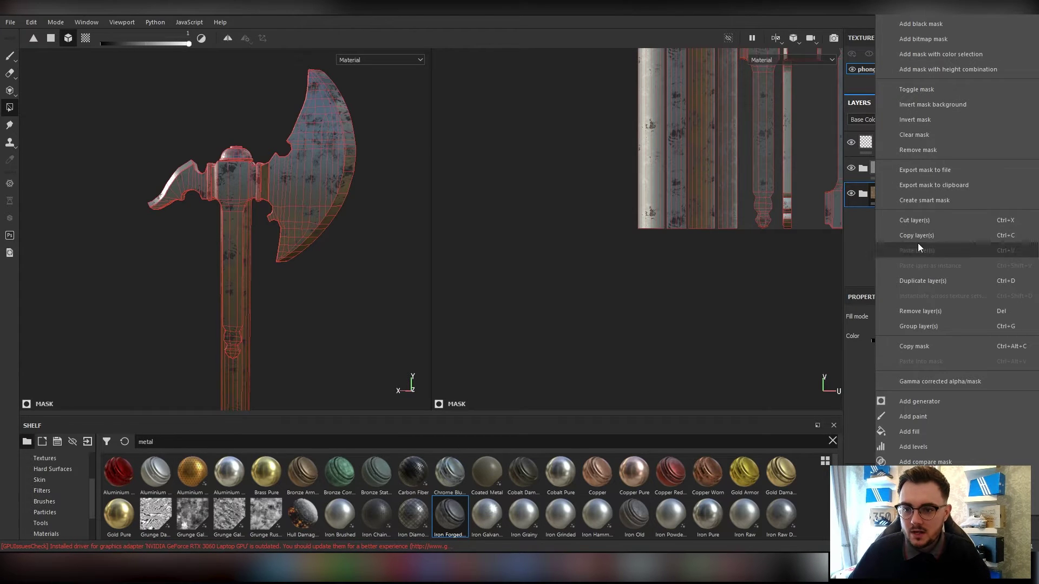
left_click(913, 346)
Step: Add a black mask to the Iron Forged Old layer and paste the copied wood mask into it
left_click(881, 178)
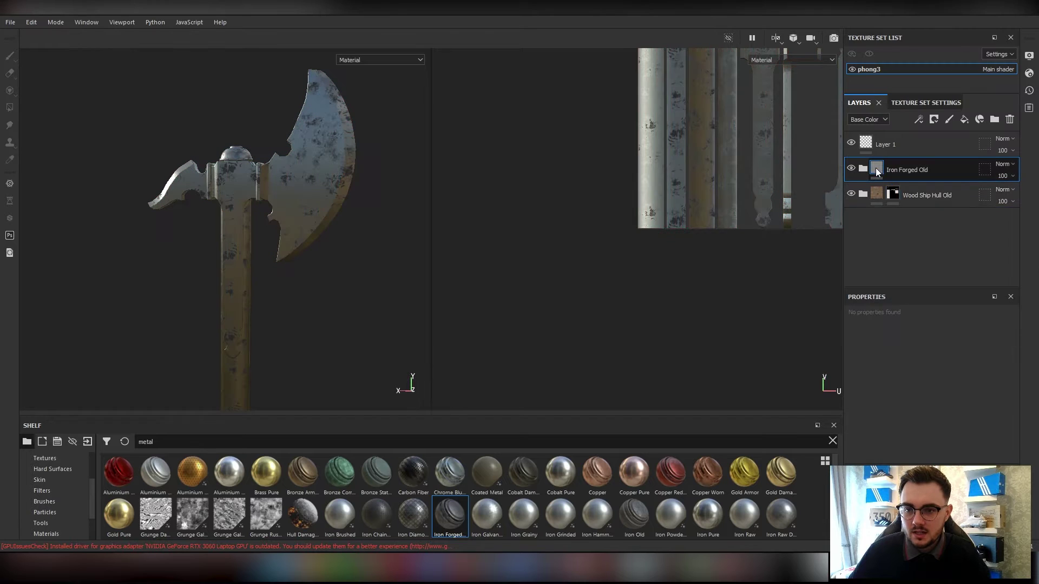
right_click(895, 183)
left_click(896, 175)
right_click(891, 167)
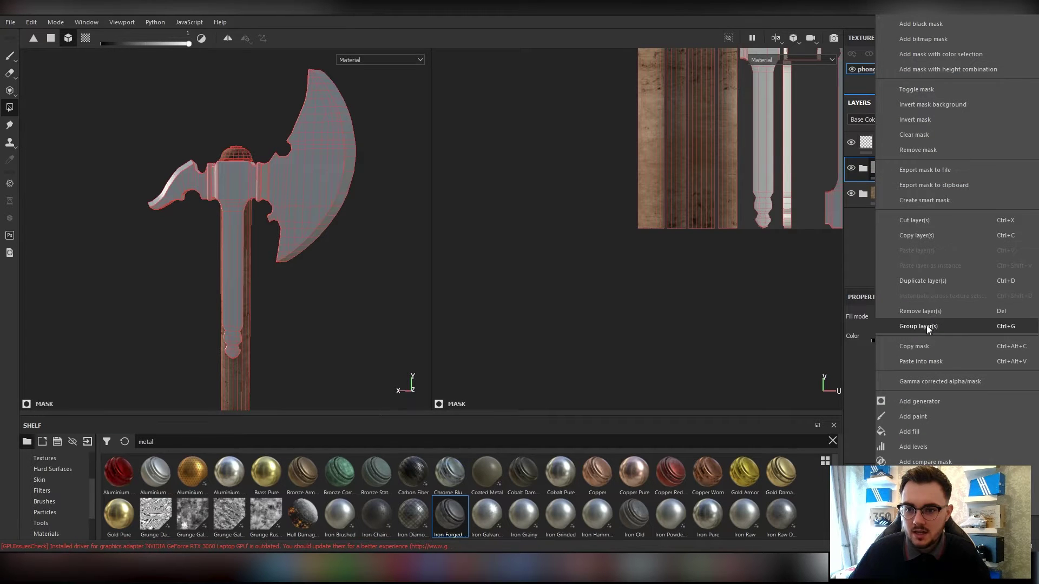
left_click(920, 361)
left_click_drag(263, 278, 247, 274, "alt")
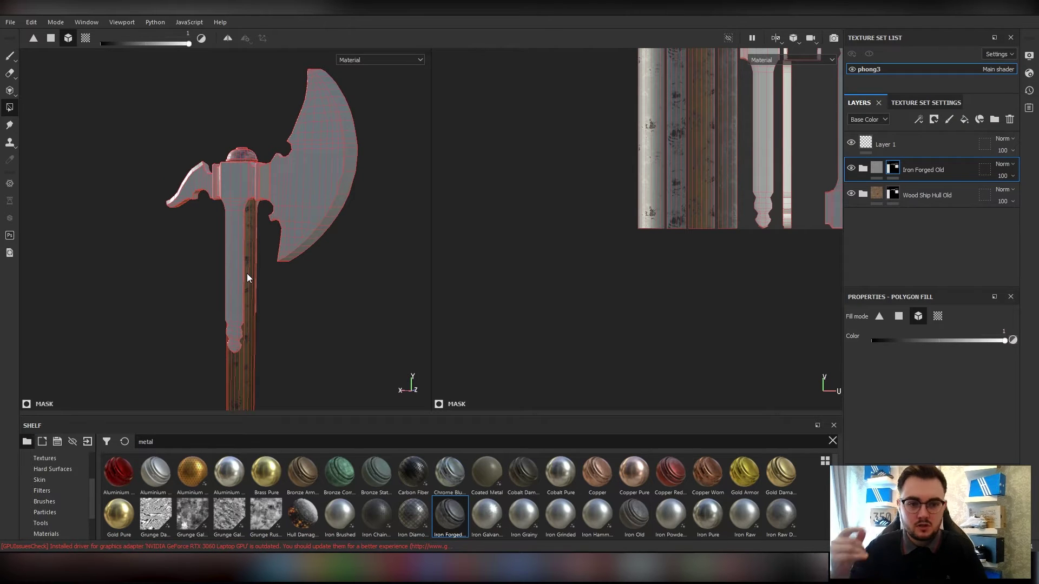
Step: Invert the Iron Forged Old layer's mask and switch to the Paint tool
right_click(891, 171)
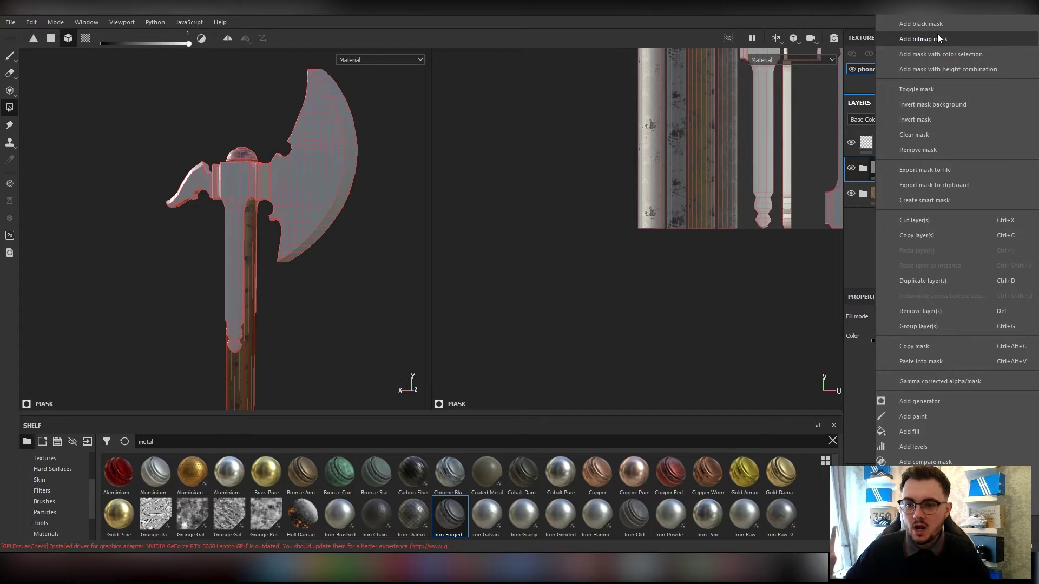
left_click(918, 119)
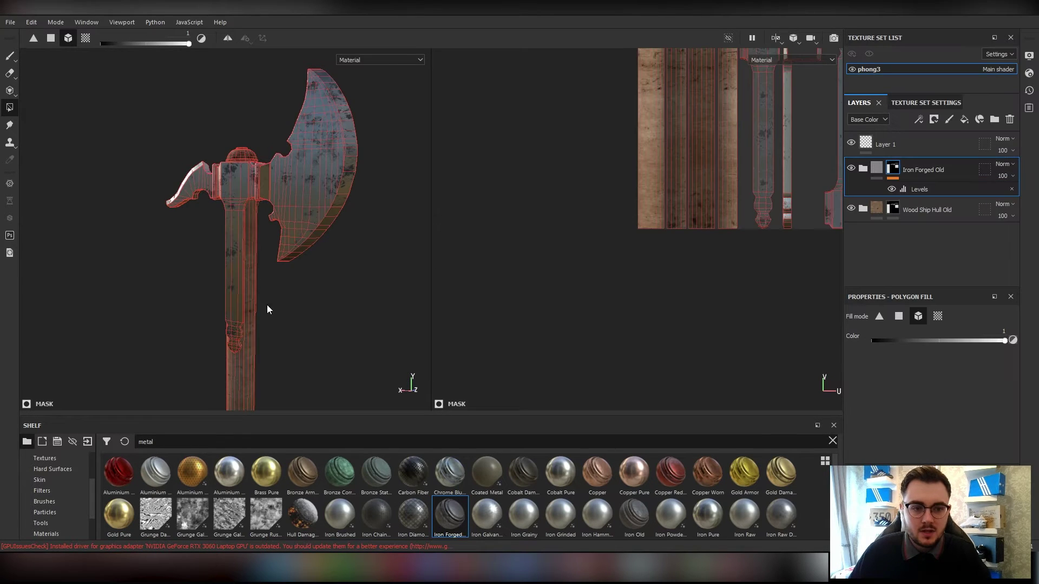
left_click(9, 57)
Step: Examine the axe from several sides to check where the iron and wood materials fall on the head and handle
mouse_move(327, 272)
left_mouse_down("alt")
mouse_move(315, 198)
mouse_move(151, 158)
mouse_move(270, 255)
mouse_move(269, 217)
left_mouse_up("alt")
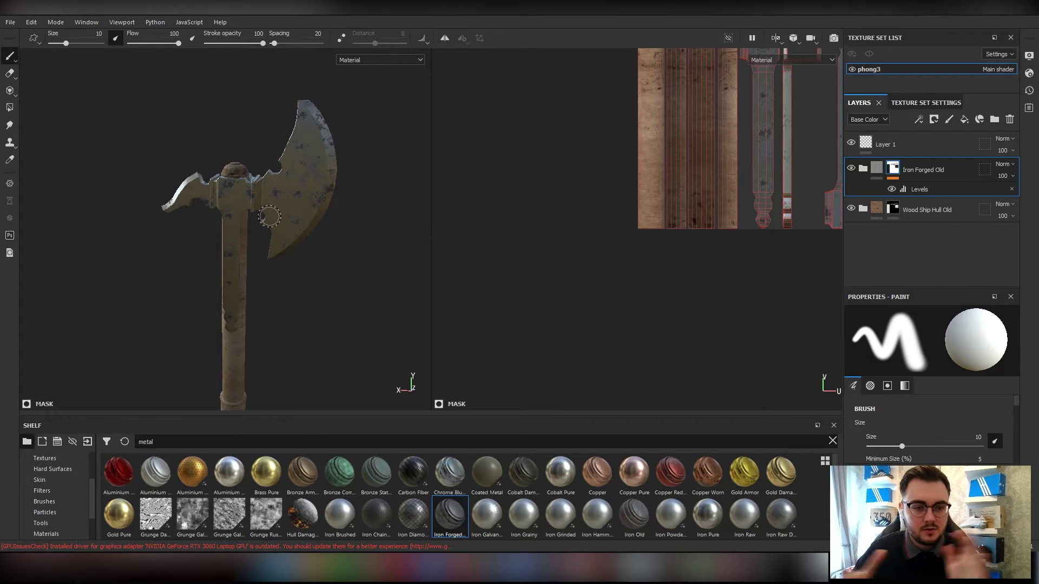
left_click_drag(465, 346, 293, 227, "alt")
right_click_drag(292, 227, 250, 179, "alt")
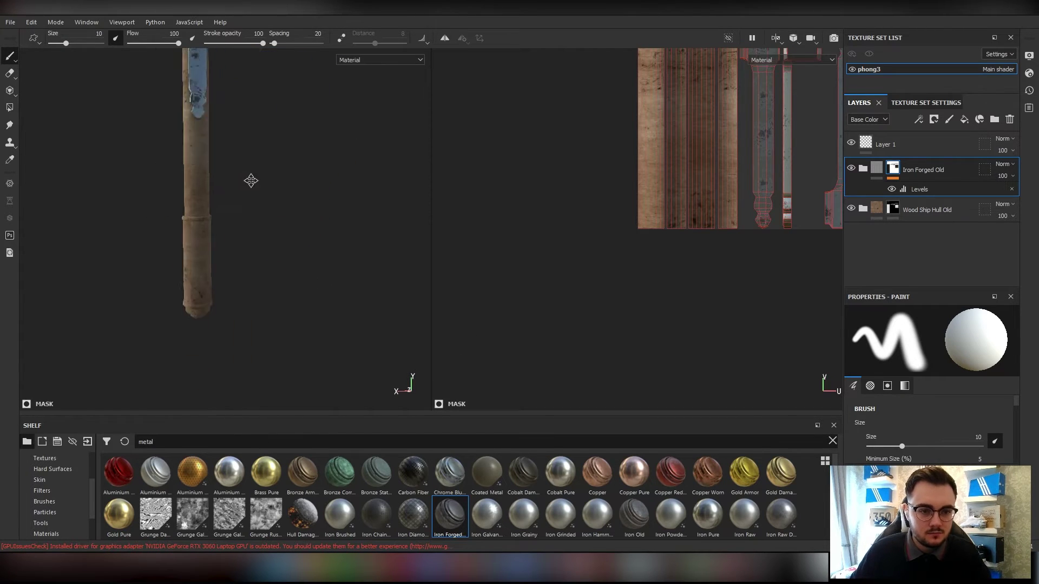
middle_click_drag(251, 179, 311, 189)
right_click_drag(311, 189, 302, 297, "alt")
mouse_move(302, 297)
left_mouse_down("alt")
mouse_move(262, 271)
mouse_move(200, 265)
mouse_move(325, 227)
left_mouse_up("alt")
mouse_move(325, 228)
right_mouse_down("alt")
mouse_move(358, 196)
mouse_move(207, 210)
right_mouse_up("alt")
left_click_drag(207, 210, 101, 225, "alt")
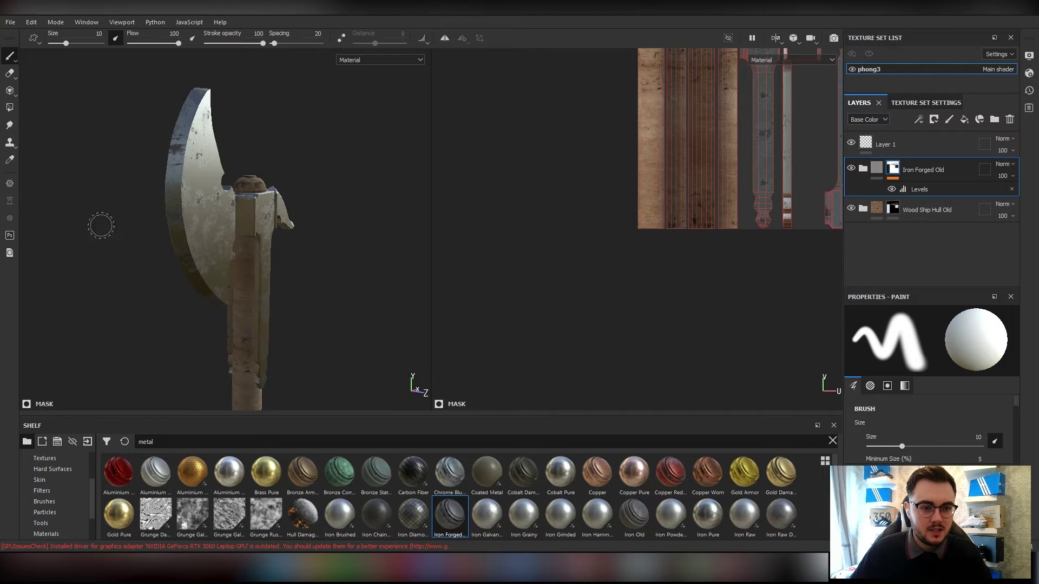
Step: Start a texture export and set its output directory to the 03. Textures folder inside the Axe folder on the Desktop
left_click(9, 22)
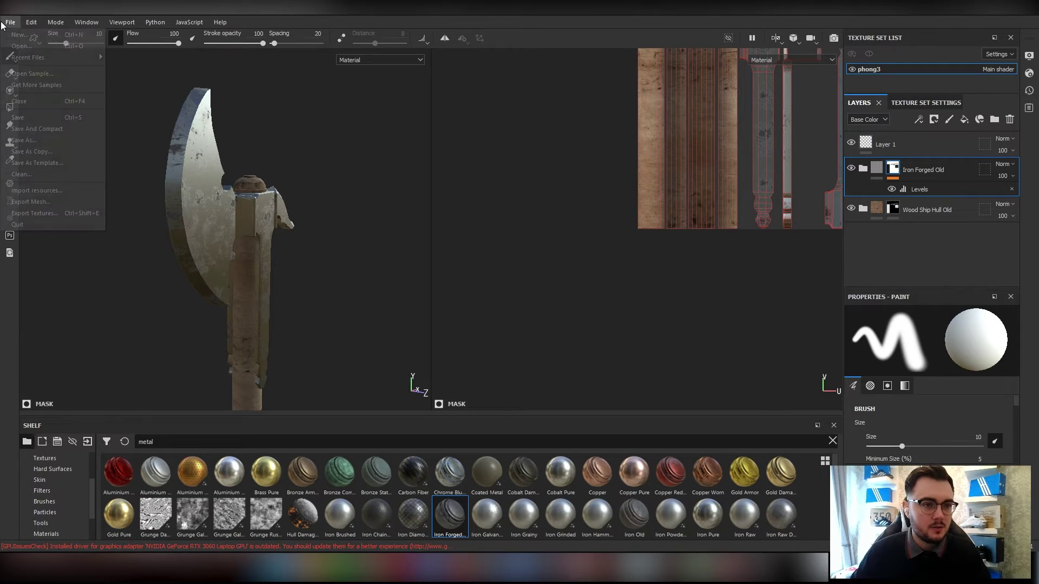
left_click(10, 22)
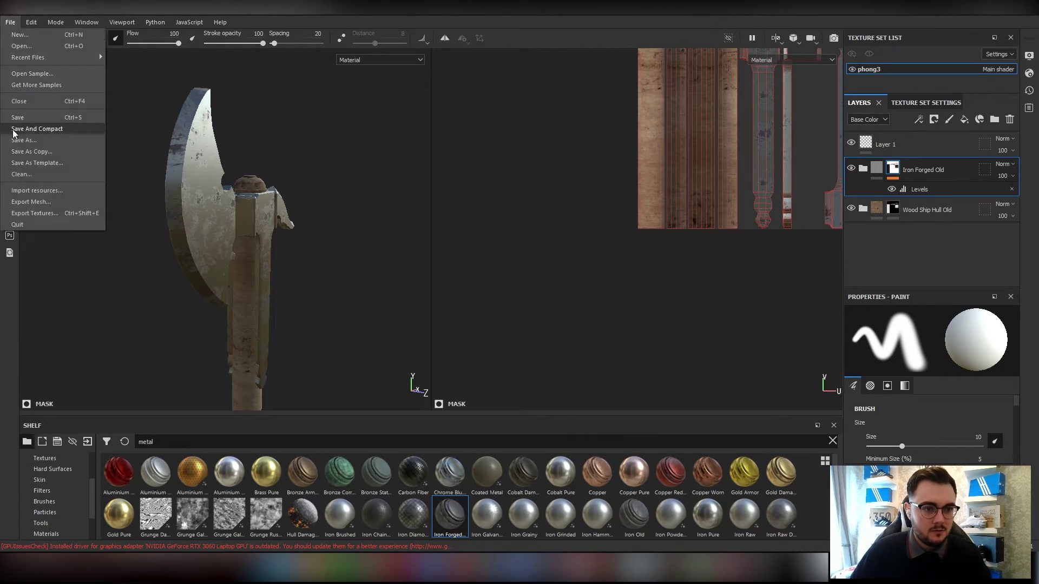
left_click(43, 215)
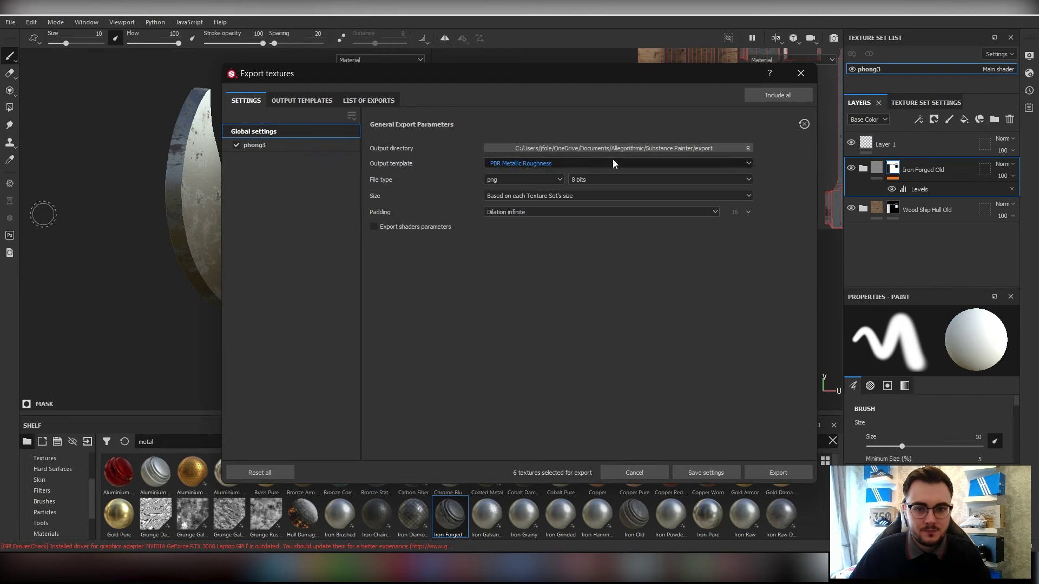
left_click(583, 149)
left_click(268, 216)
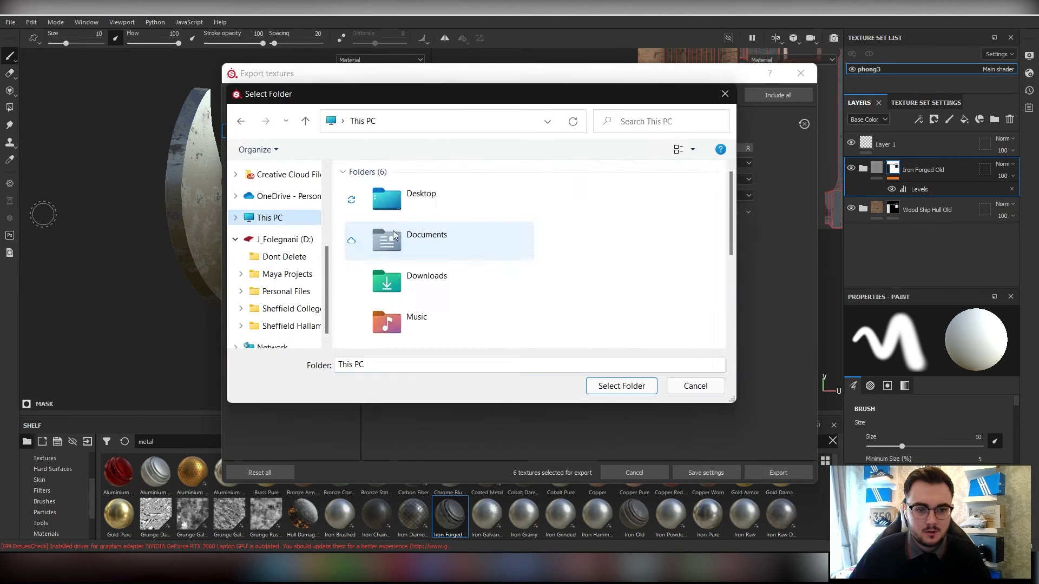
double_click(406, 203)
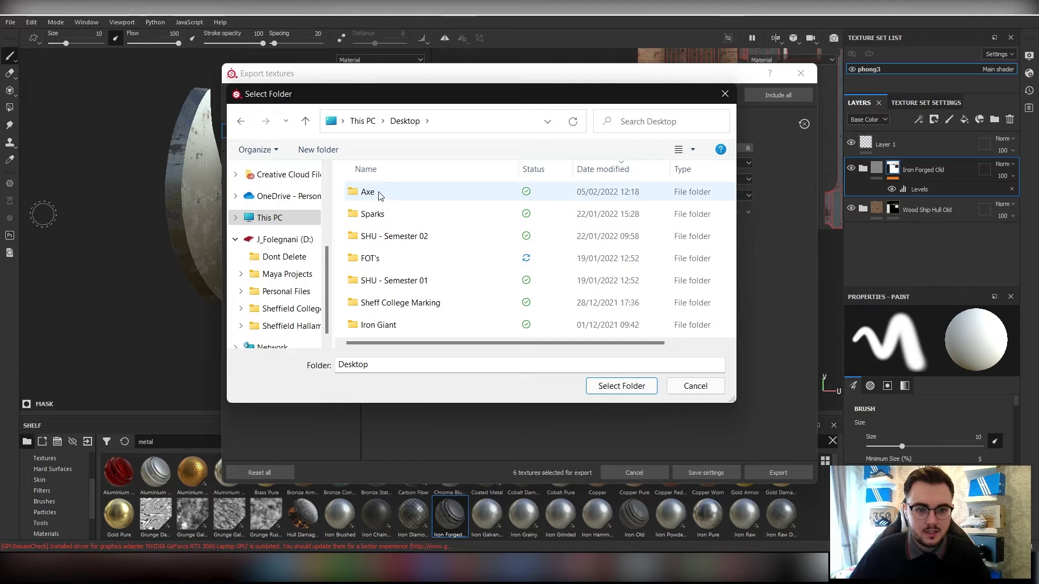
double_click(382, 196)
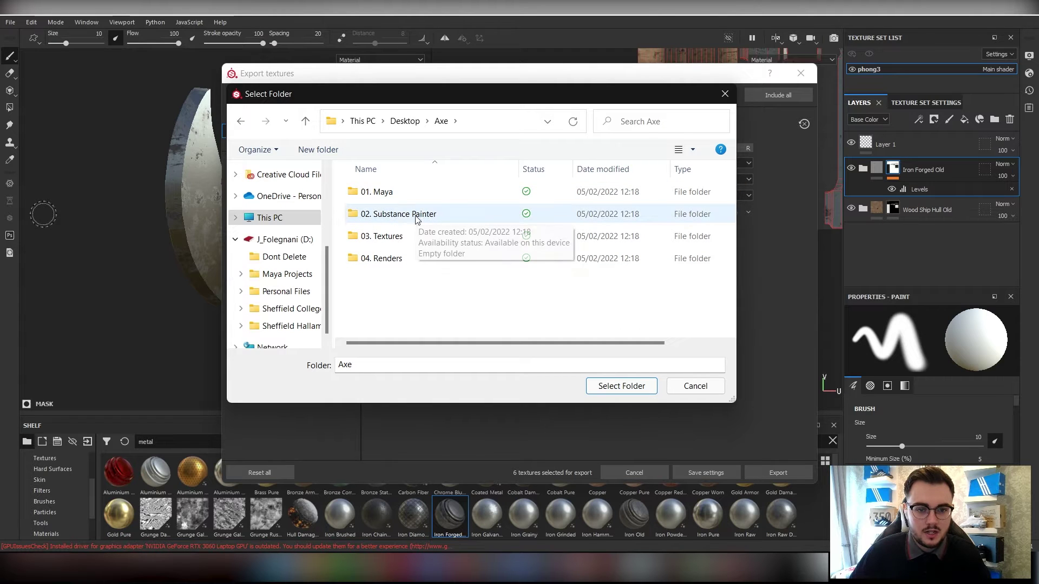
double_click(388, 240)
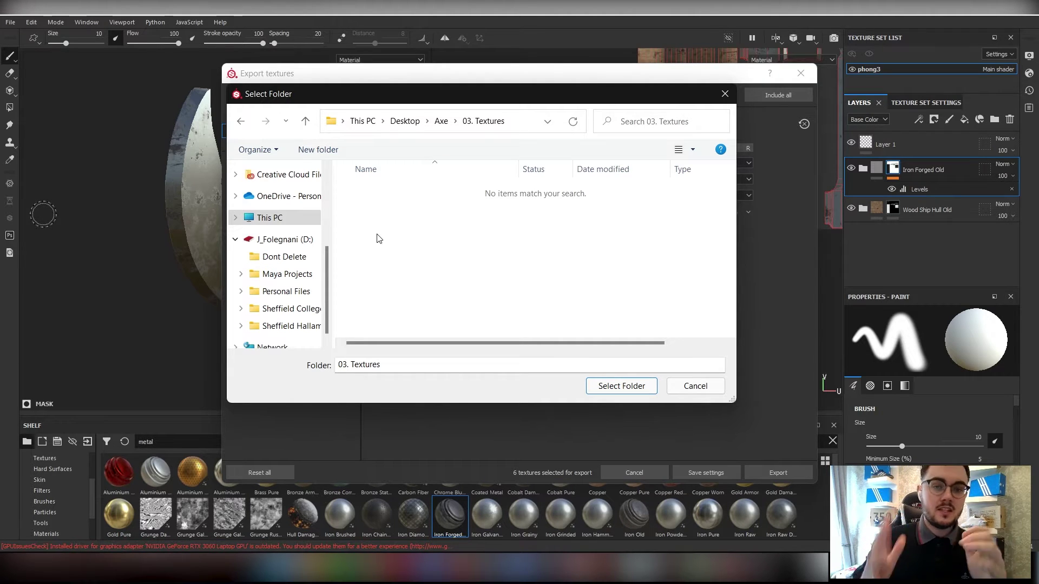
left_click(241, 129)
double_click(414, 242)
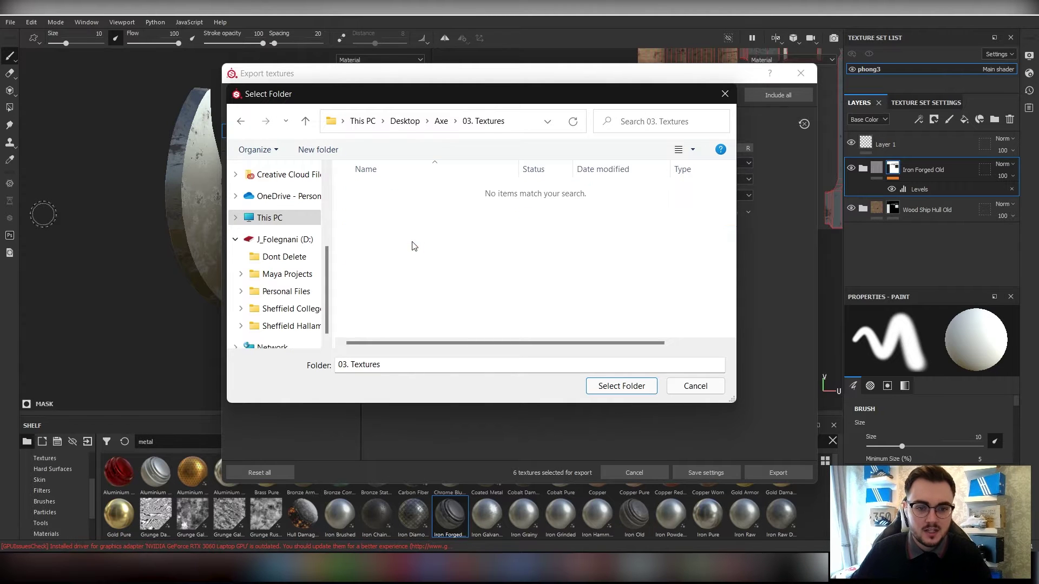
left_click(621, 385)
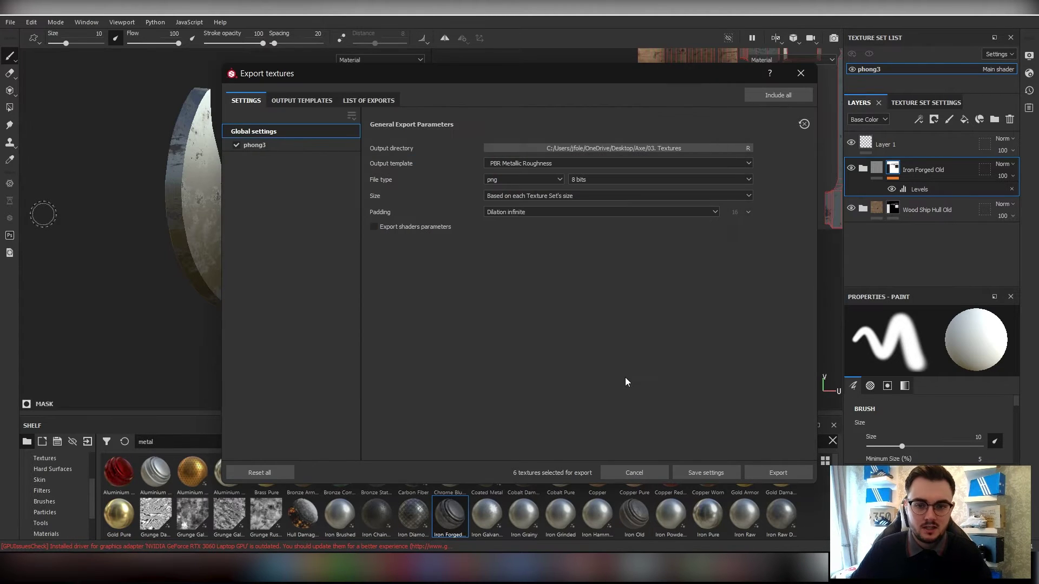
Step: Export the textures with the Arnold UDIM Legacy (AiStandard) output template and close the export dialog
left_click(543, 165)
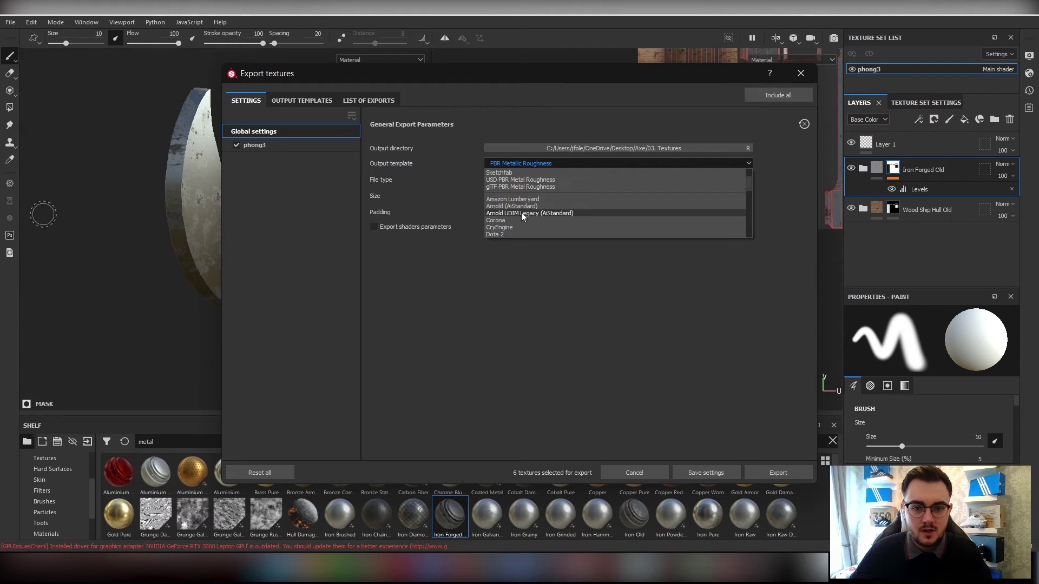
left_click(546, 213)
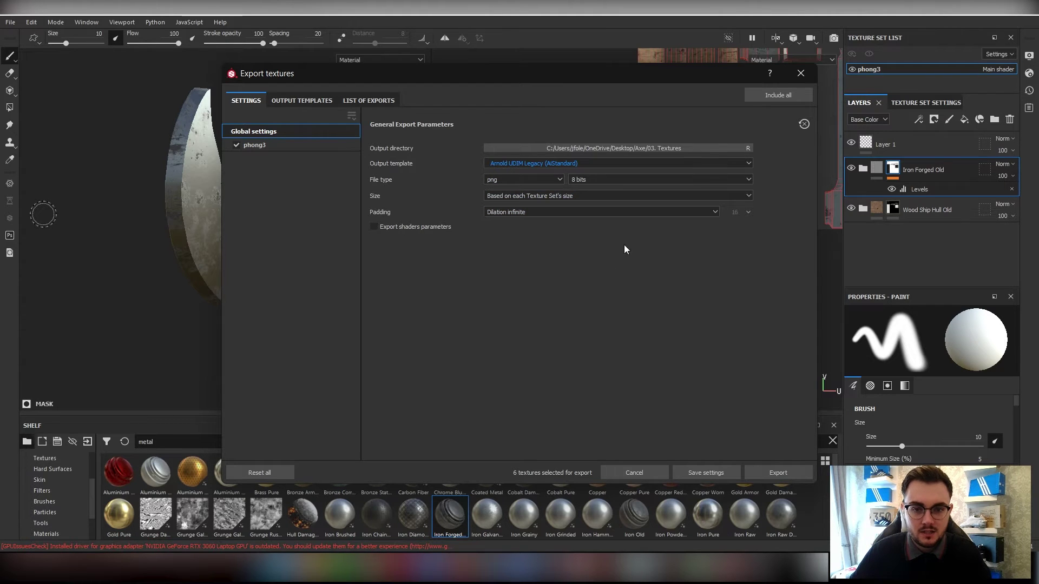
left_click(787, 479)
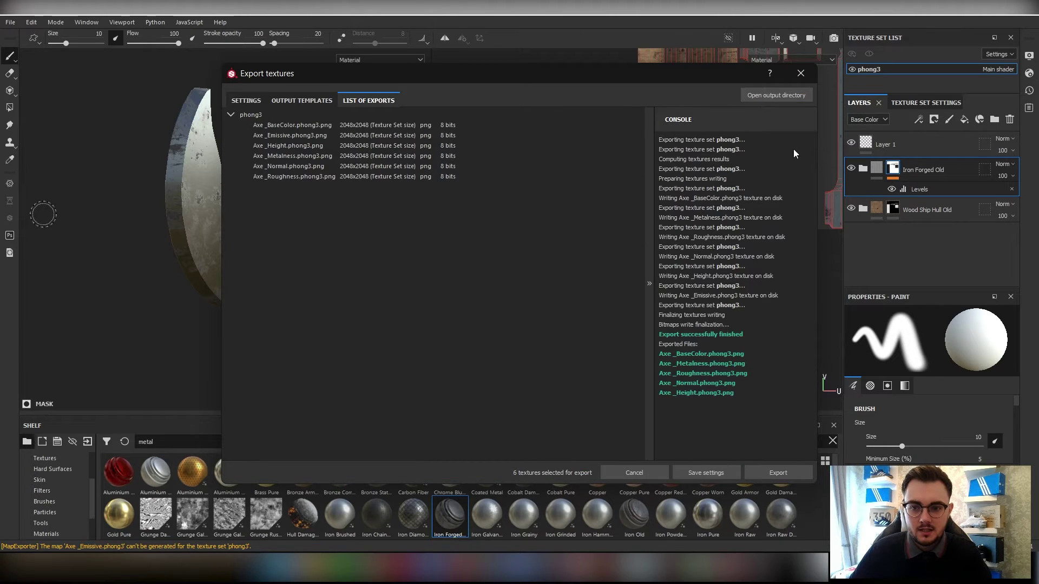
left_click(800, 73)
Step: Switch to Maya and select the axe mesh
mouse_move(639, 582)
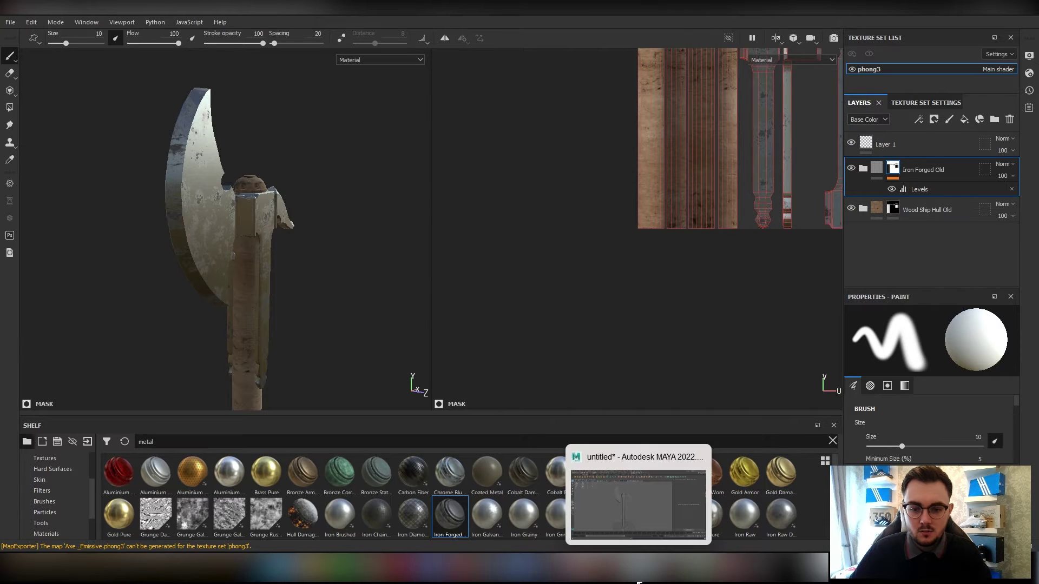
left_click(639, 582)
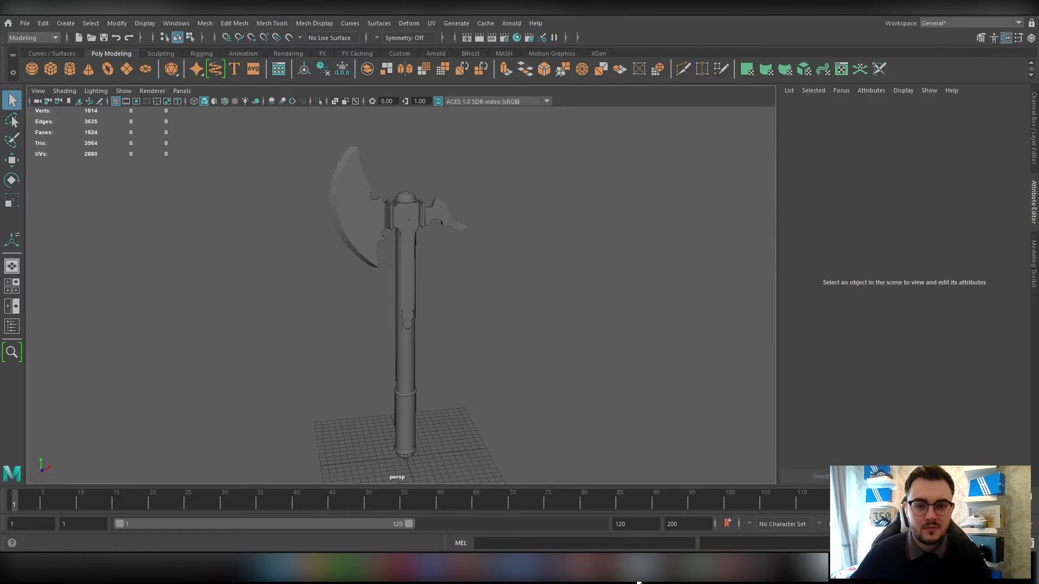
mouse_move(448, 262)
left_mouse_down("alt")
mouse_move(527, 271)
mouse_move(331, 268)
mouse_move(343, 280)
left_mouse_up("alt")
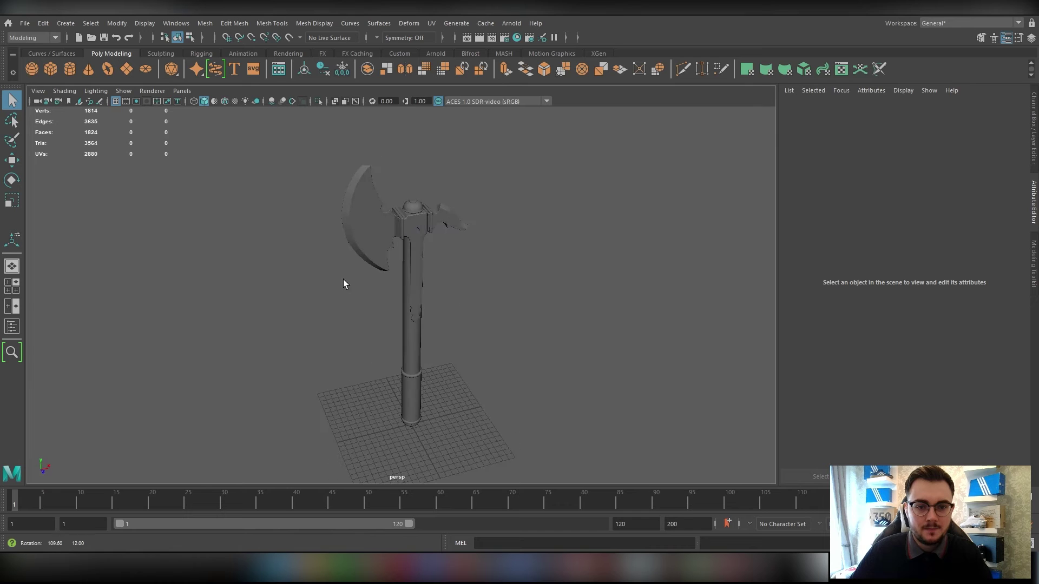
left_click_drag(470, 203, 431, 218, "alt")
left_click(440, 246)
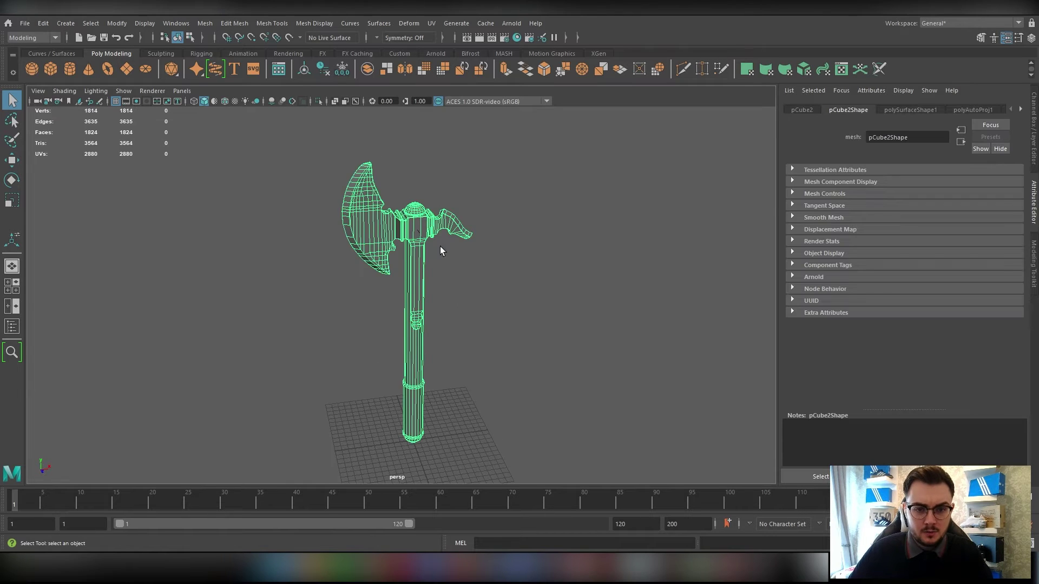
right_click_drag(439, 246, 549, 340, "alt")
Step: Open the Axe project's 03. Textures folder in File Explorer, look over the exported texture maps, and return to Maya
mouse_move(313, 572)
left_click(452, 500)
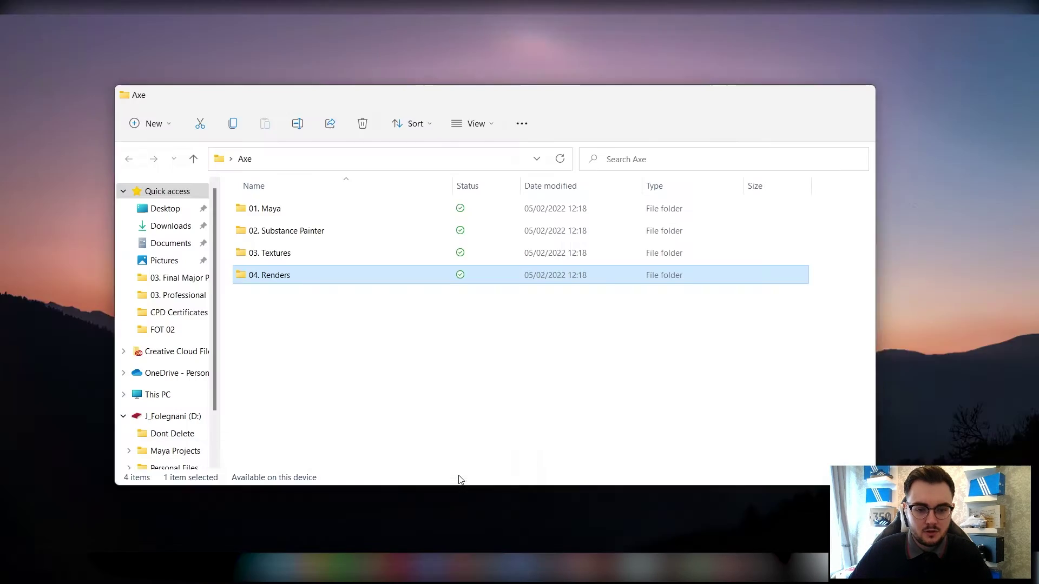
double_click(271, 253)
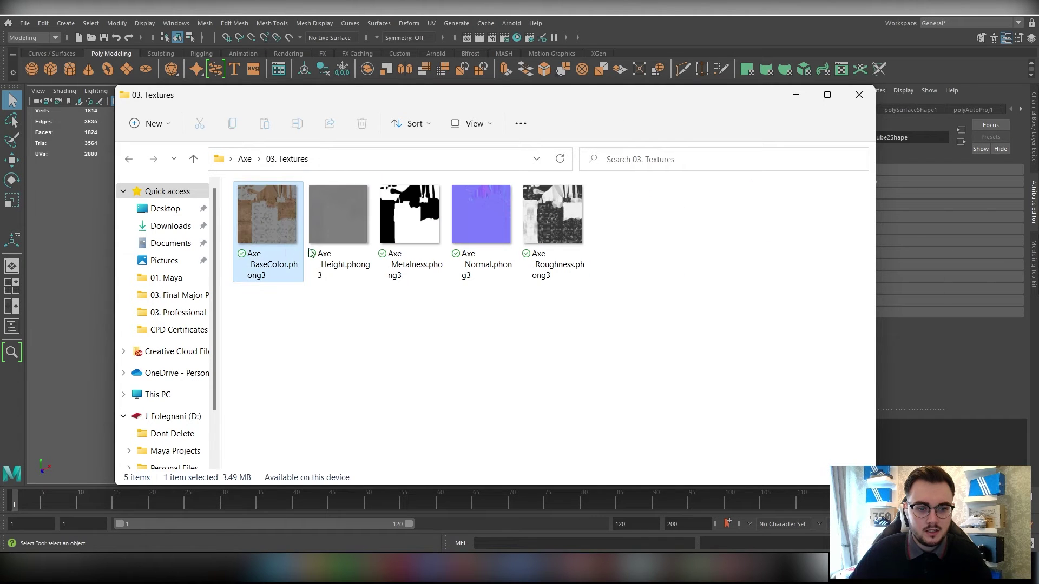
left_click(340, 217)
left_click(400, 212)
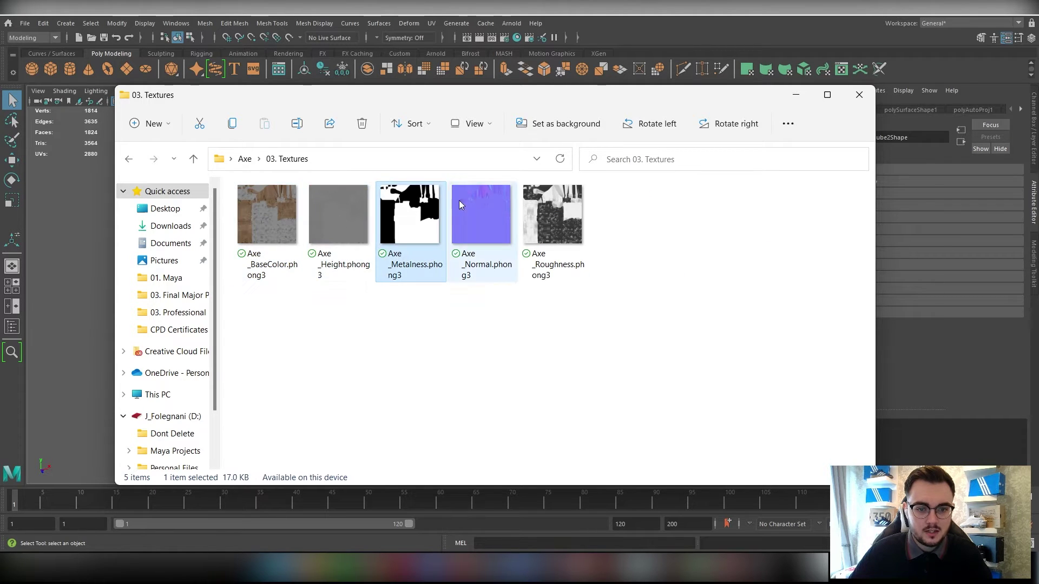
left_click(460, 203)
left_click(552, 221)
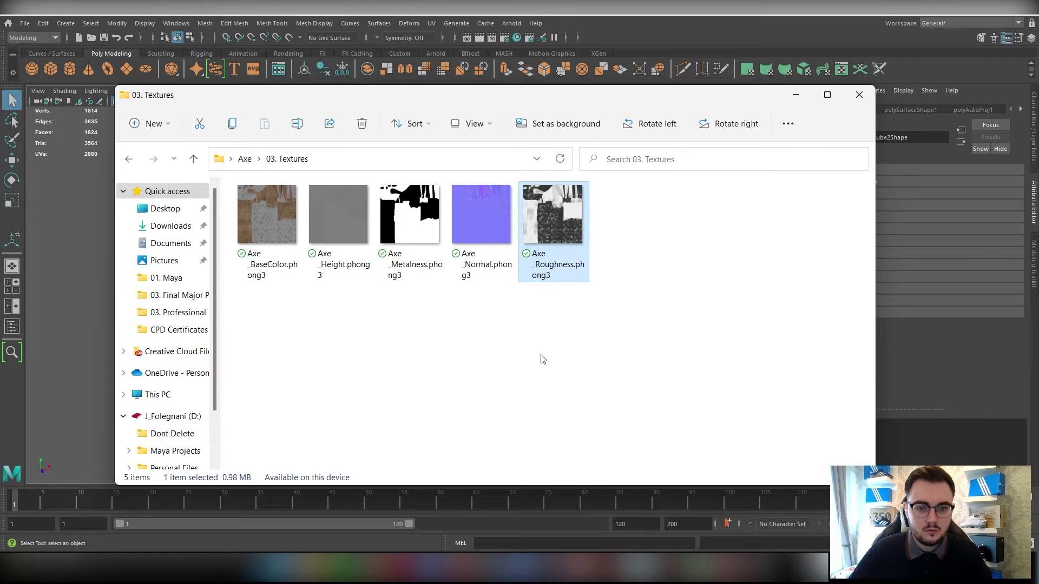
left_click(946, 367)
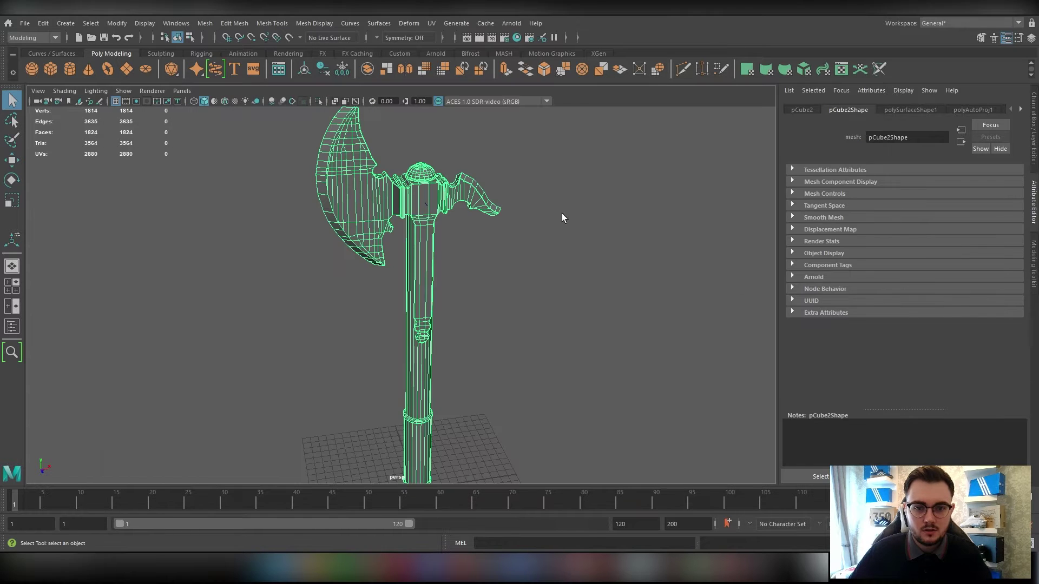
Step: Open the Hypershade and search its node creation list for "aistan", then clear the search
left_click(517, 40)
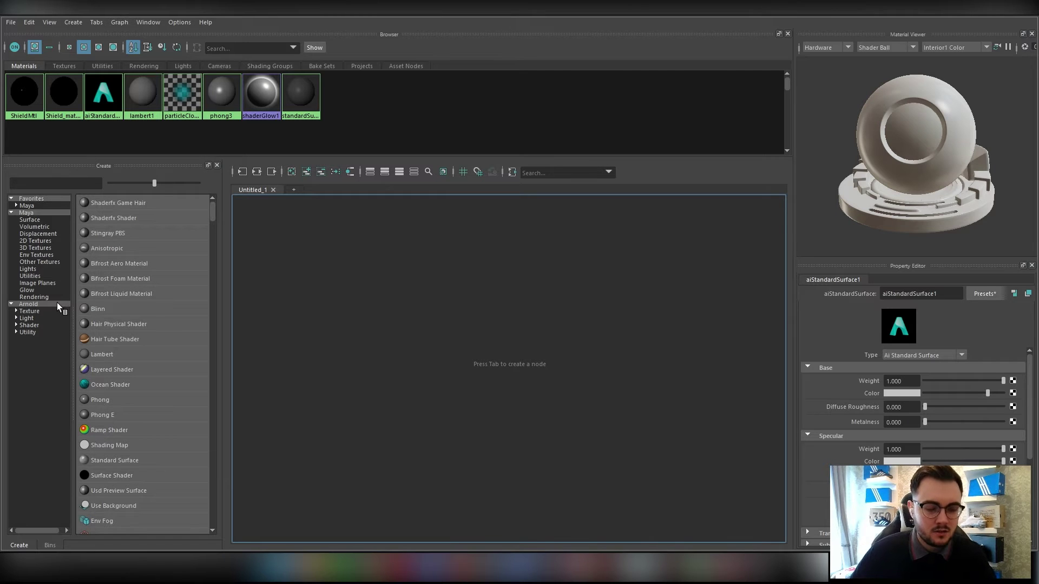
left_click(12, 184)
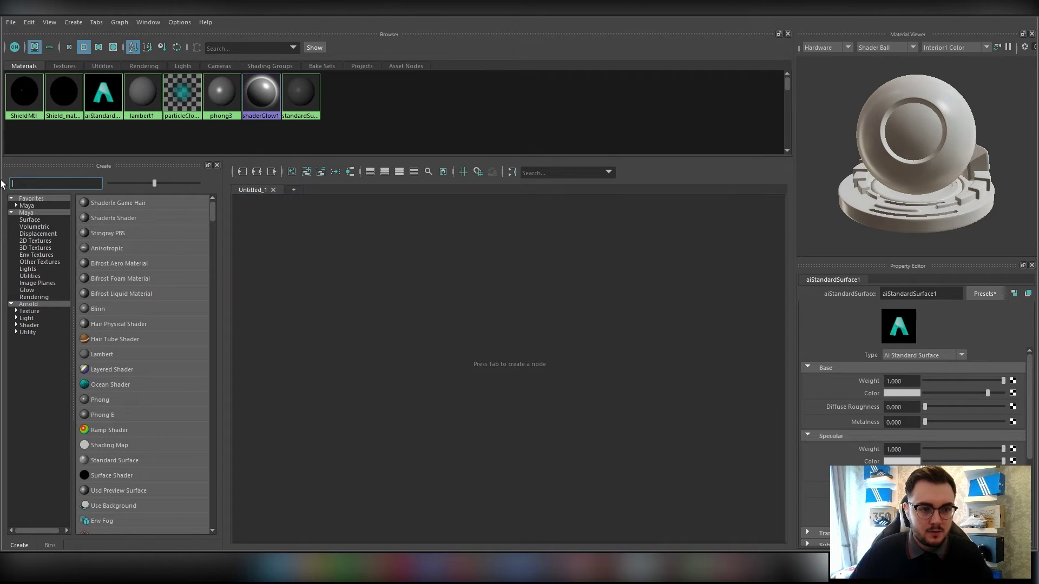
type("ai")
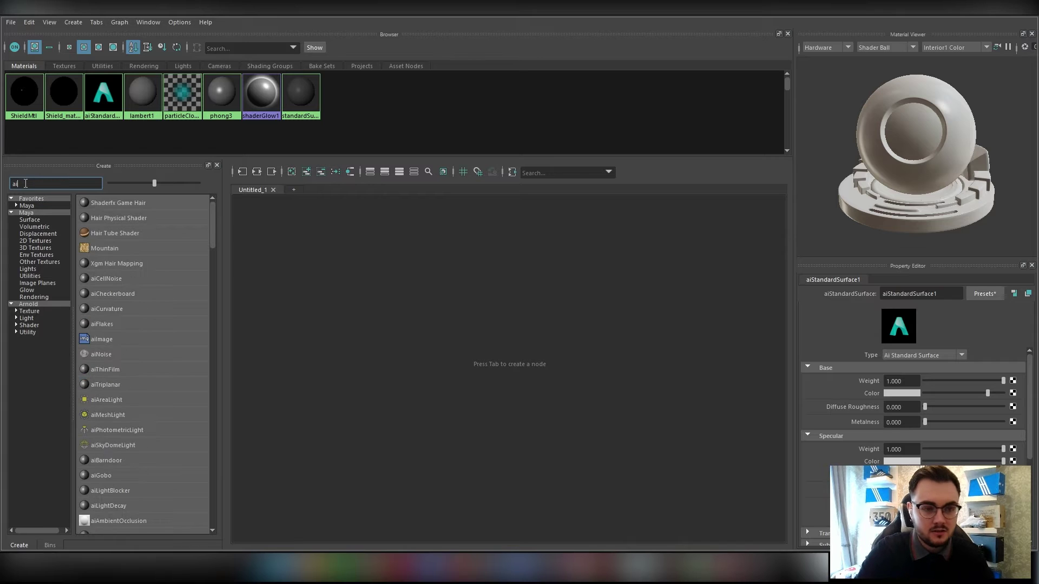
type("stan")
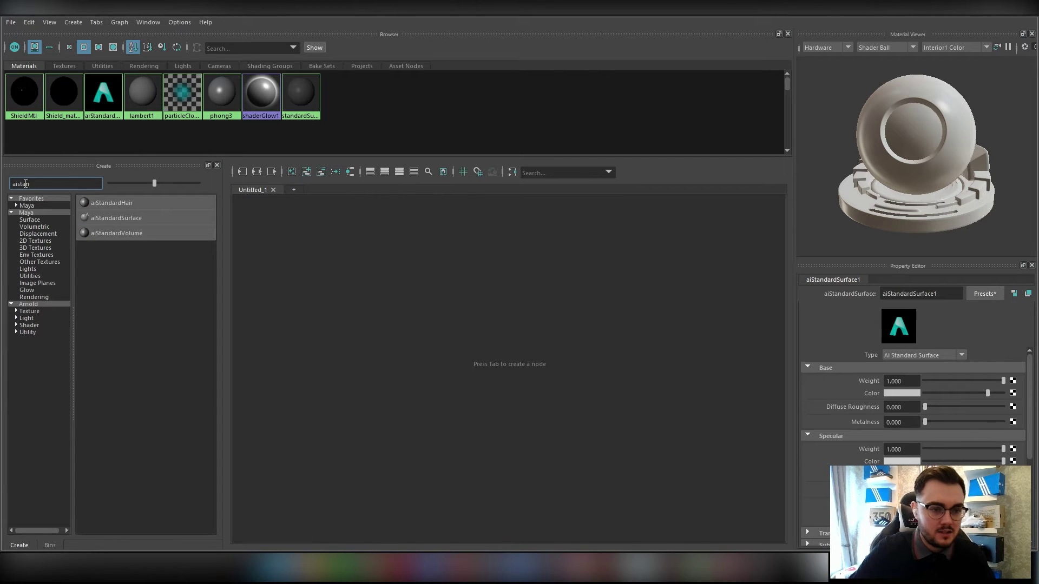
key("BackSpace")
key("BackSpace")
key("BackSpace")
key("BackSpace")
key("BackSpace")
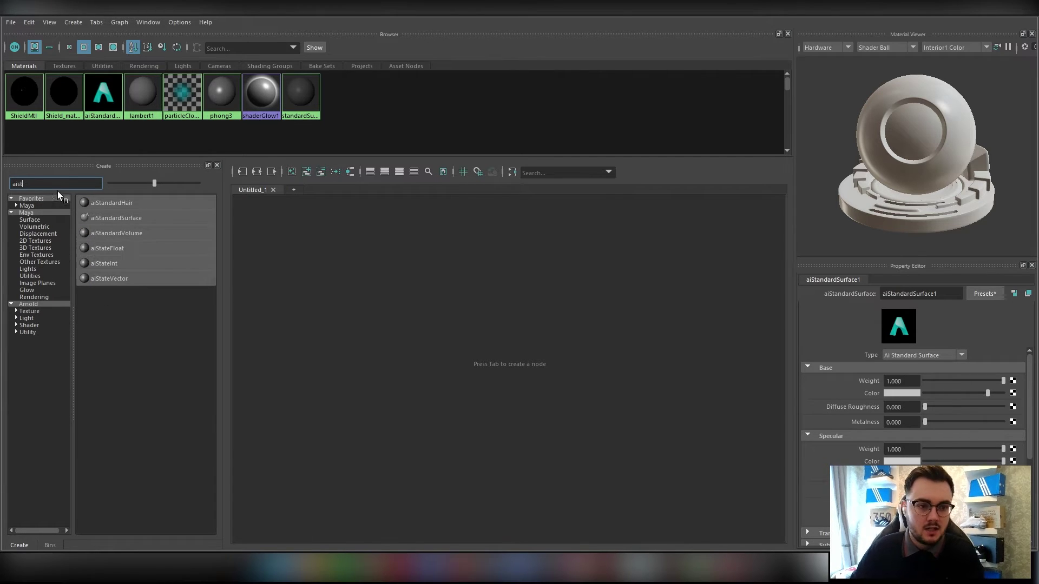
Step: Browse the node categories to Arnold and create an aiStandardSurface material in the graph
left_click(30, 220)
left_click(32, 234)
key("BackSpace")
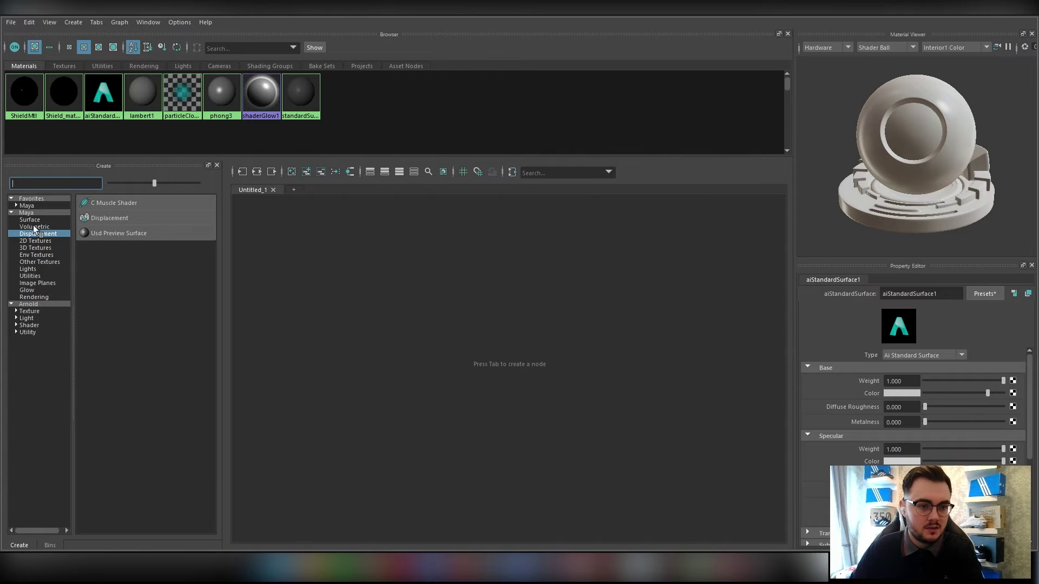
left_click(35, 255)
left_click(32, 276)
left_click(32, 297)
left_click(30, 304)
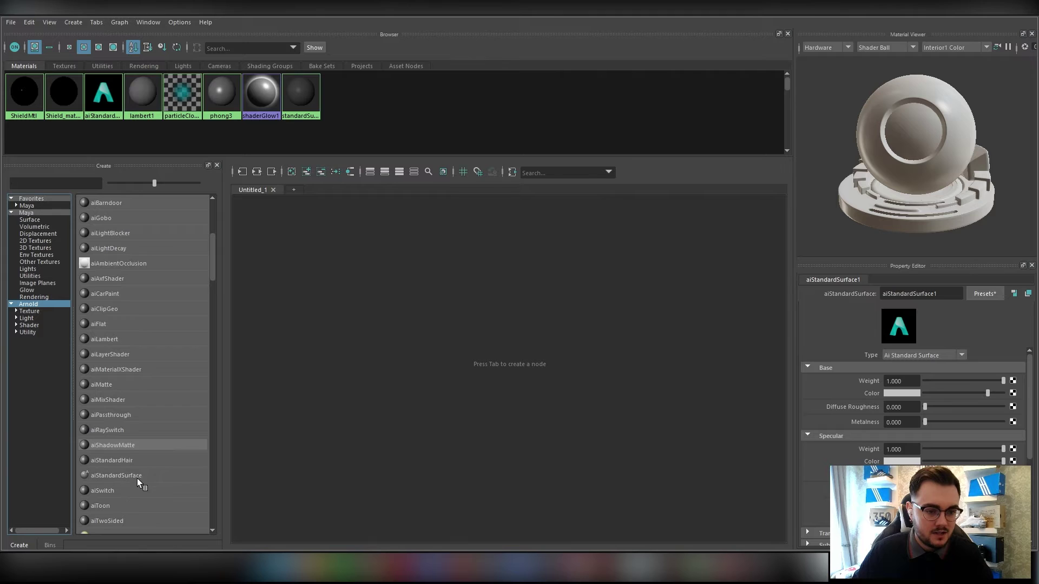
left_click(138, 479)
Step: Add another aiStandardSurface material beside the existing one using the graph's node search
key("Tab")
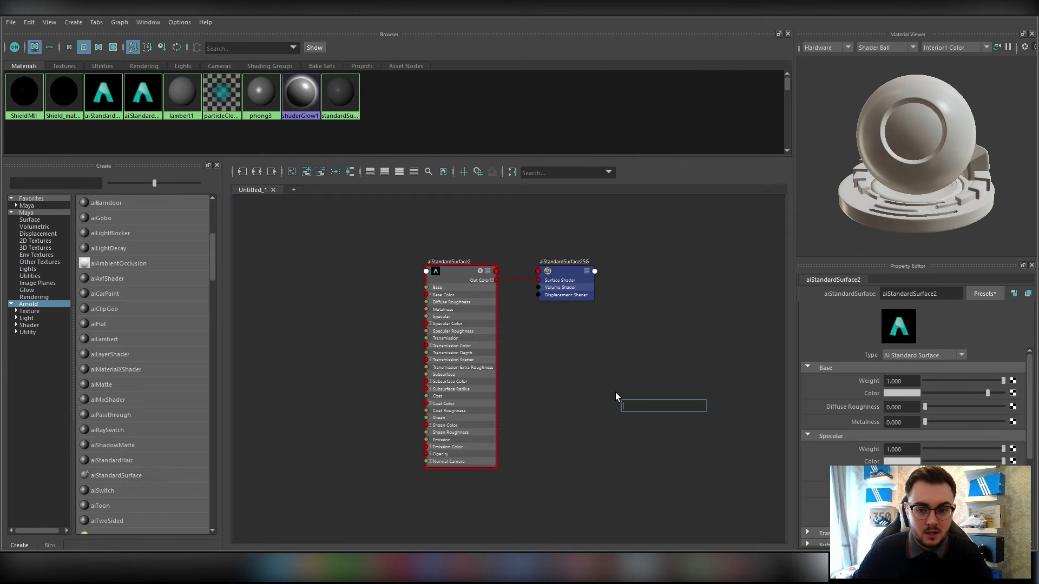
left_click_drag(420, 248, 578, 375)
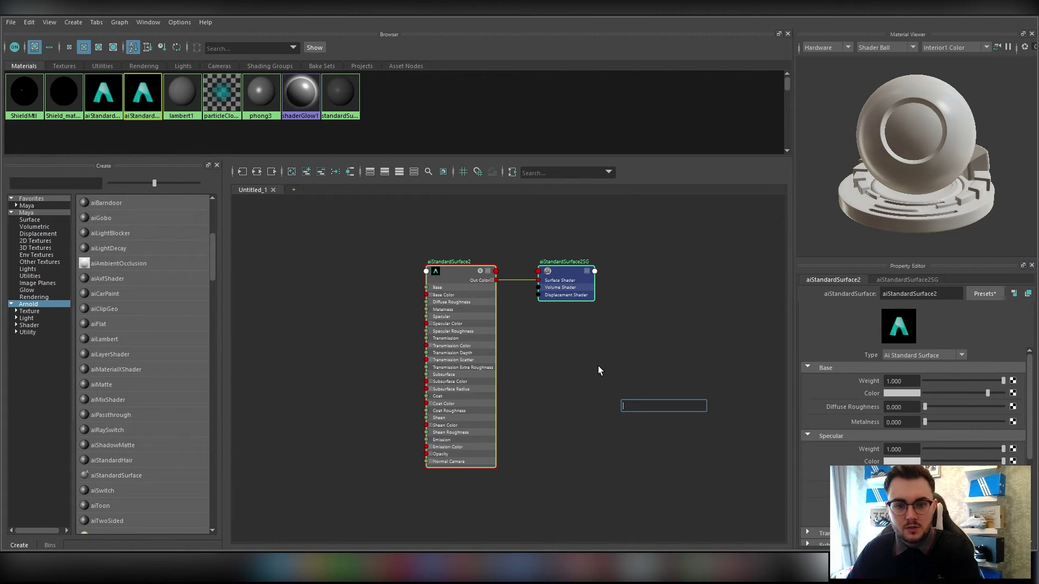
left_click(524, 302)
left_click_drag(589, 329, 606, 372)
left_click(636, 417)
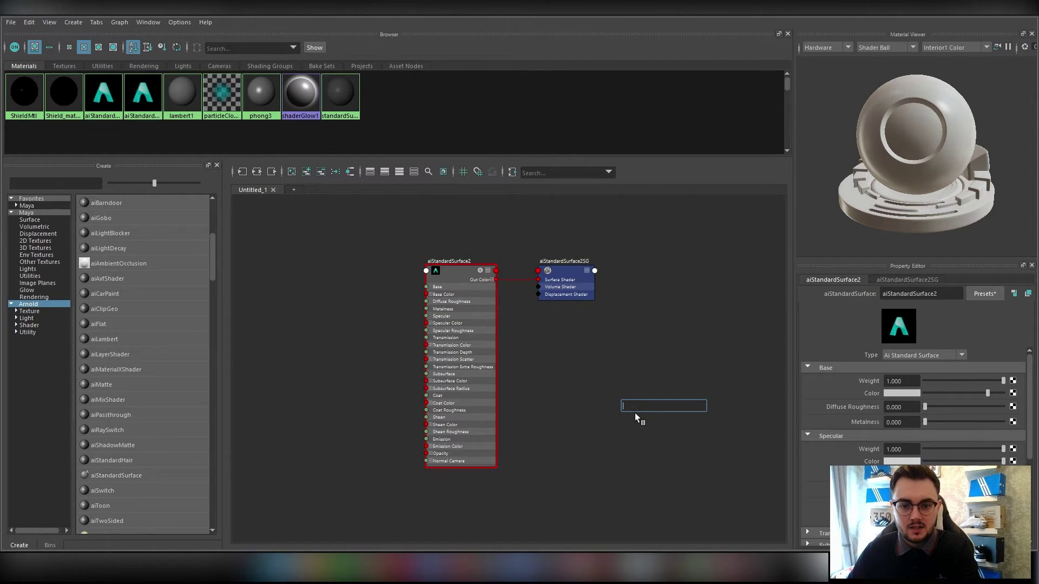
left_click(638, 350)
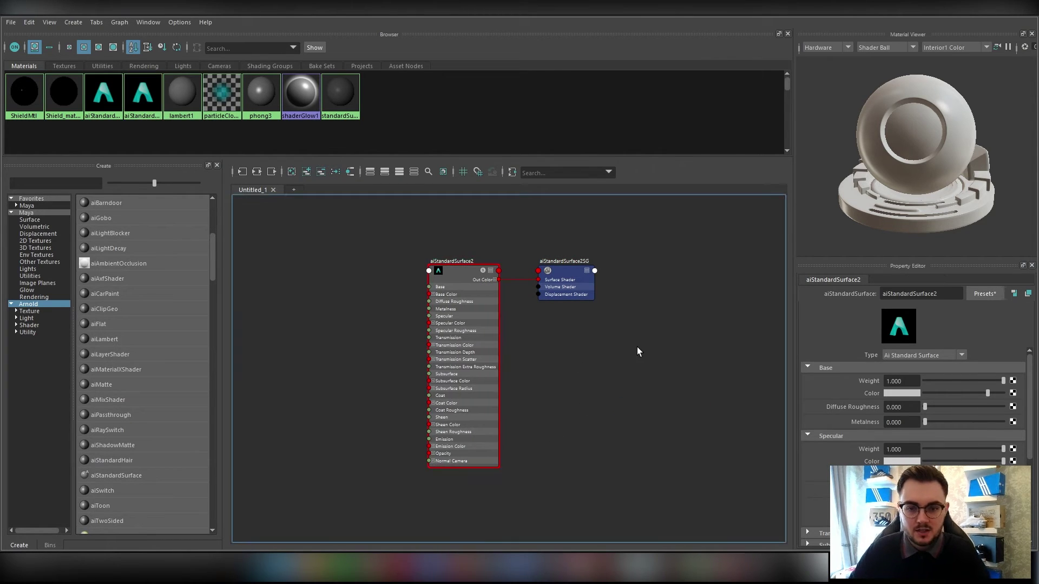
key("Tab")
left_click(654, 337)
key("Tab")
type("aist")
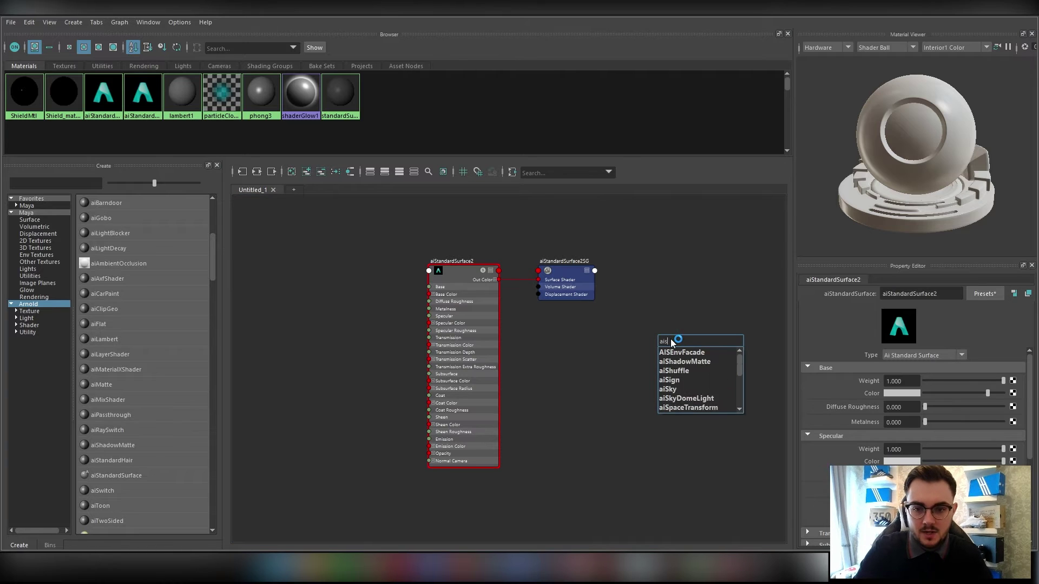
left_click(689, 362)
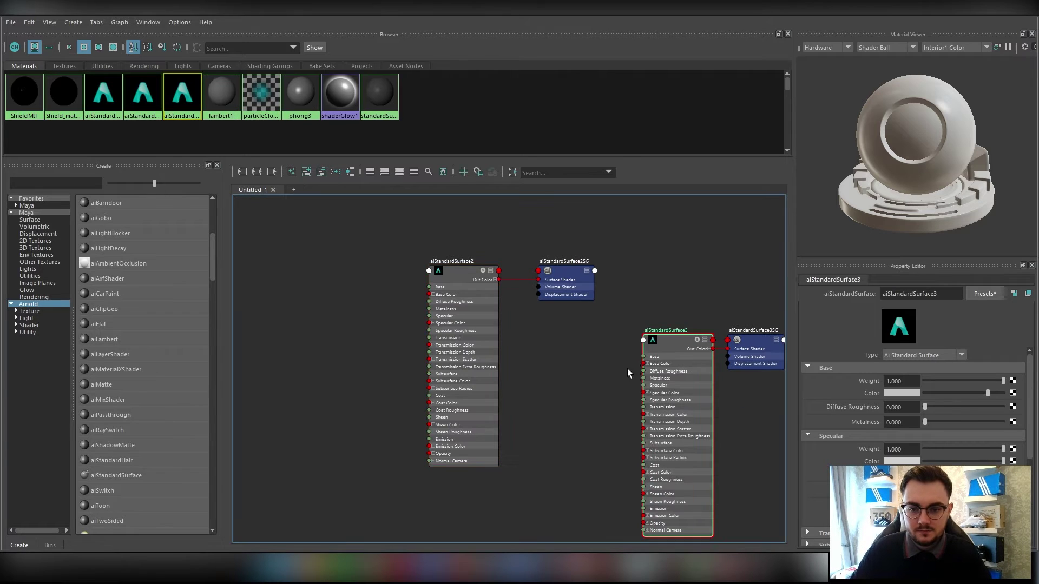
Step: Delete the first aiStandardSurface2 material and its shading group from the graph
left_click_drag(408, 238, 583, 349)
key("Delete")
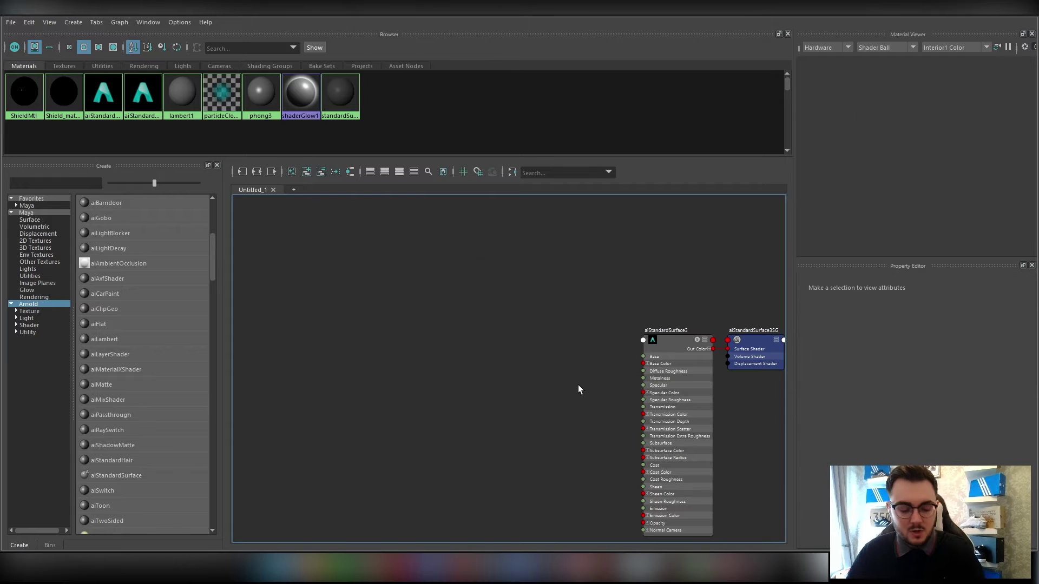
middle_click_drag(526, 361, 394, 316, "alt")
Step: Rename the aiStandardSurface3 material to Axe
left_click(544, 312)
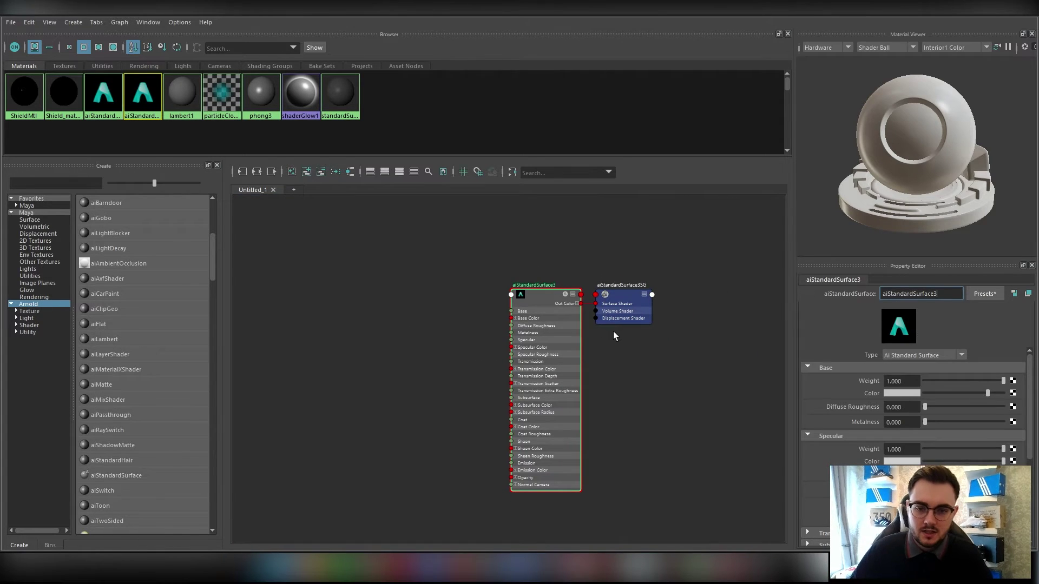
left_click_drag(308, 271, 517, 489)
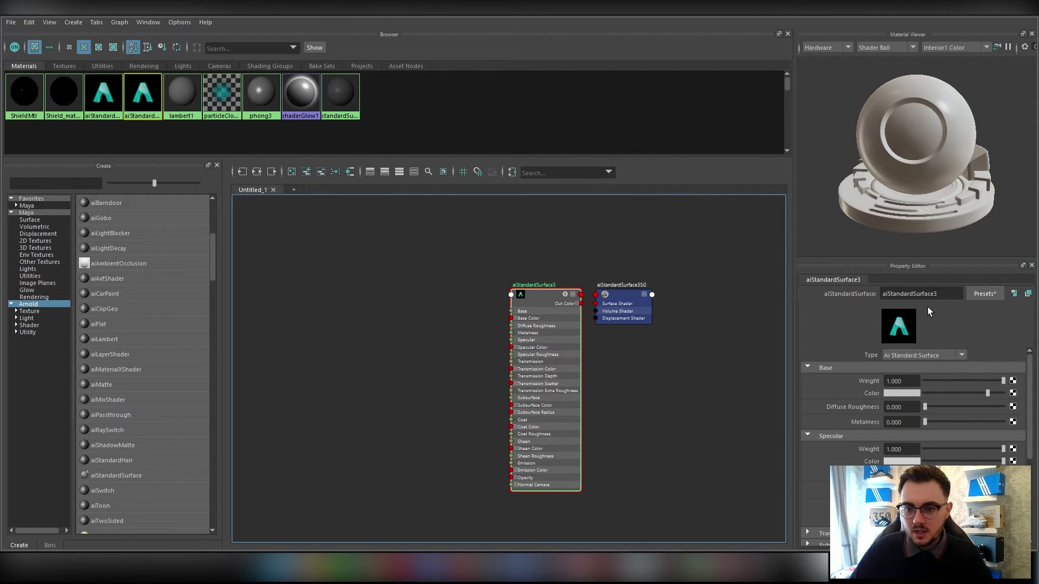
left_click_drag(938, 294, 821, 287)
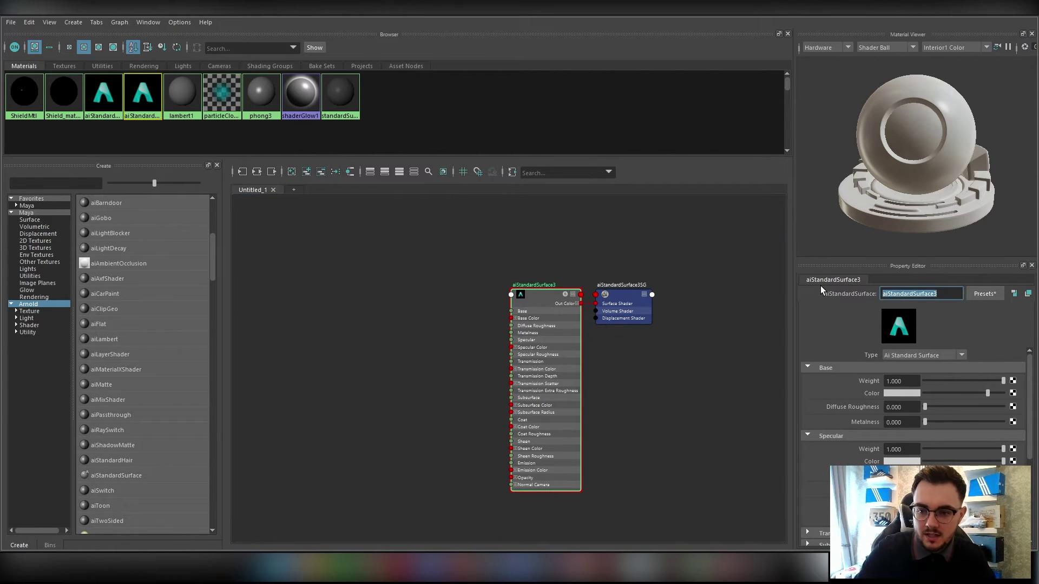
type("Axe")
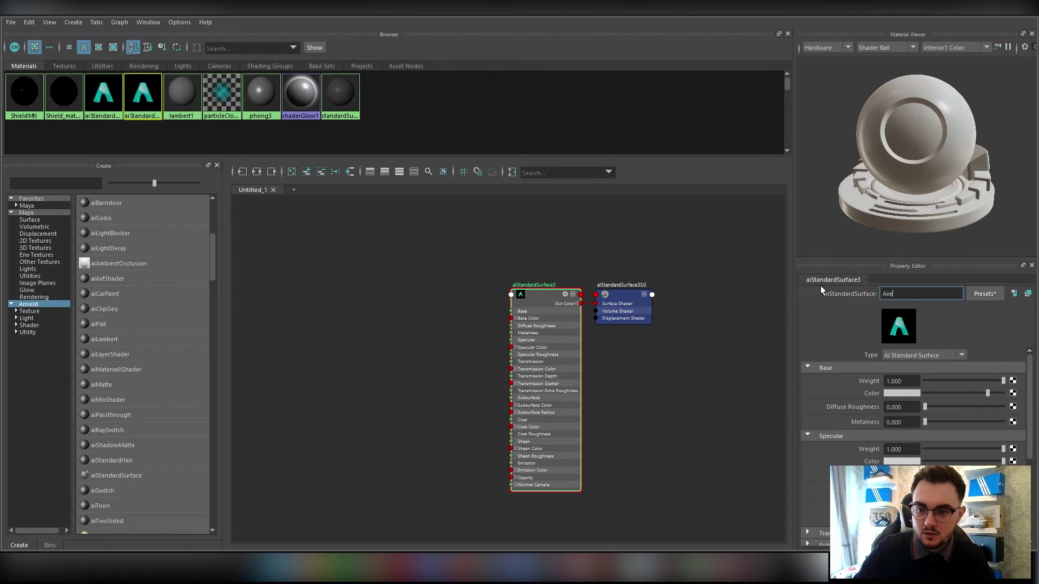
key("Return")
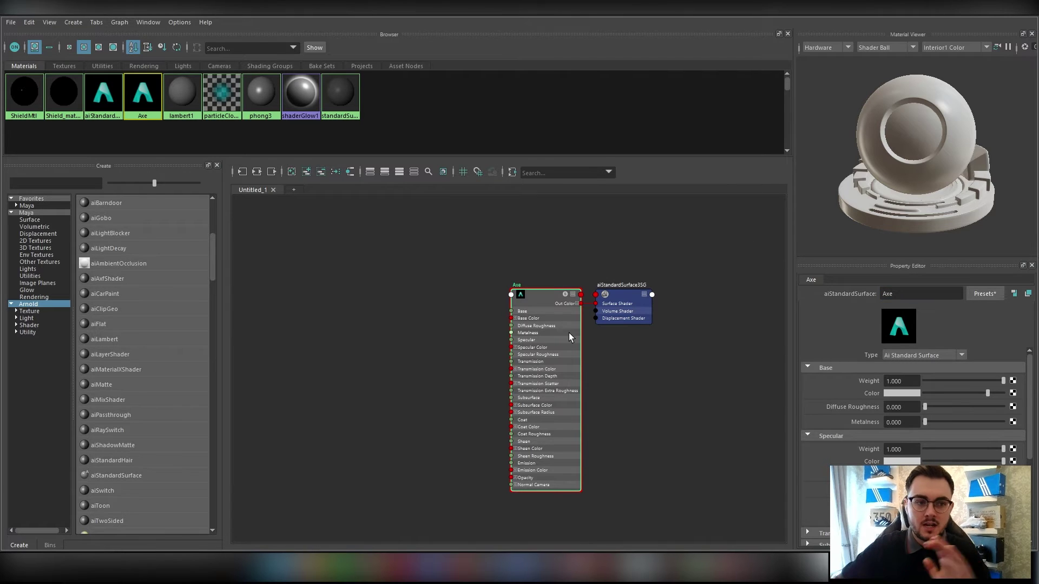
Step: Look through the Axe material's base and specular attributes, then shrink the Hypershade window and frame its nodes
middle_click_drag(632, 302, 602, 271, "alt")
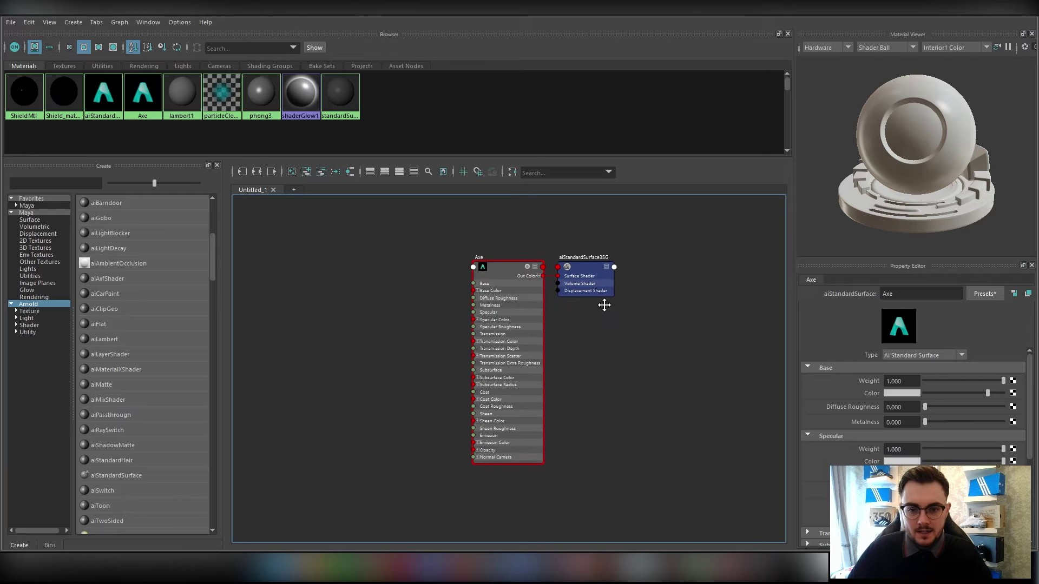
left_click(541, 288)
scroll(952, 379, "down", 2)
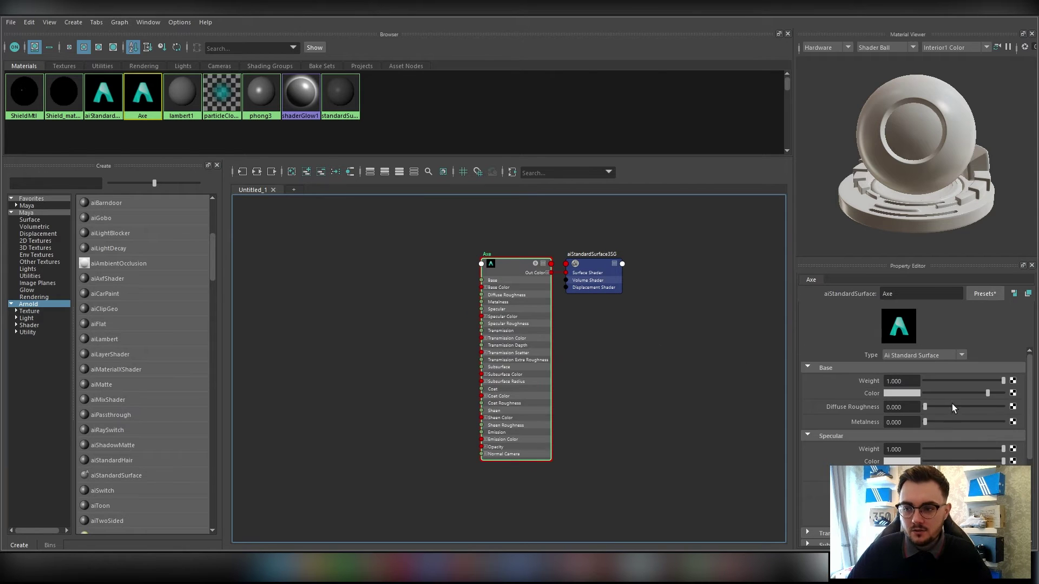
scroll(945, 428, "down", 2)
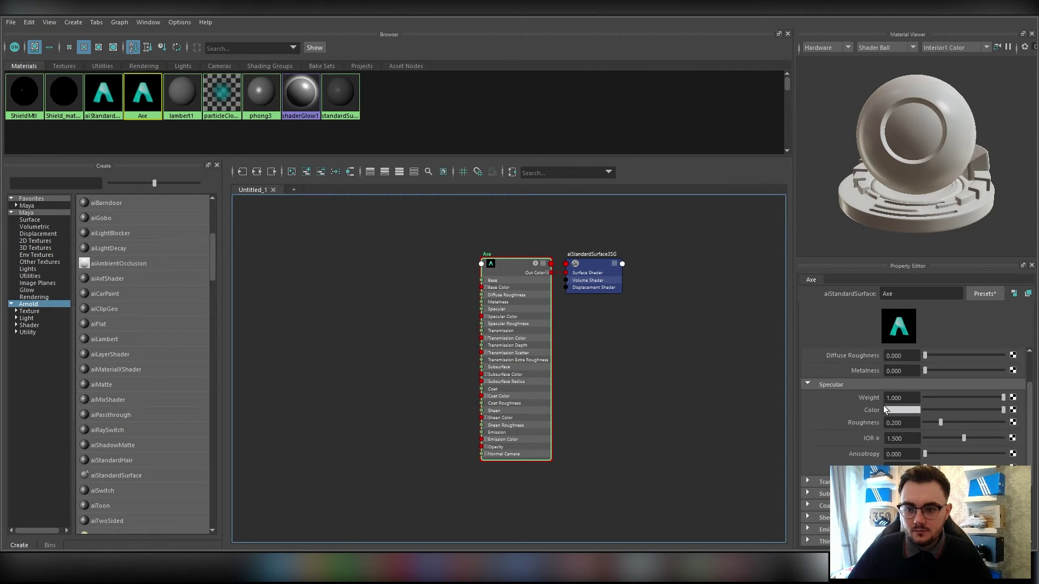
left_click_drag(596, 6, 546, 21)
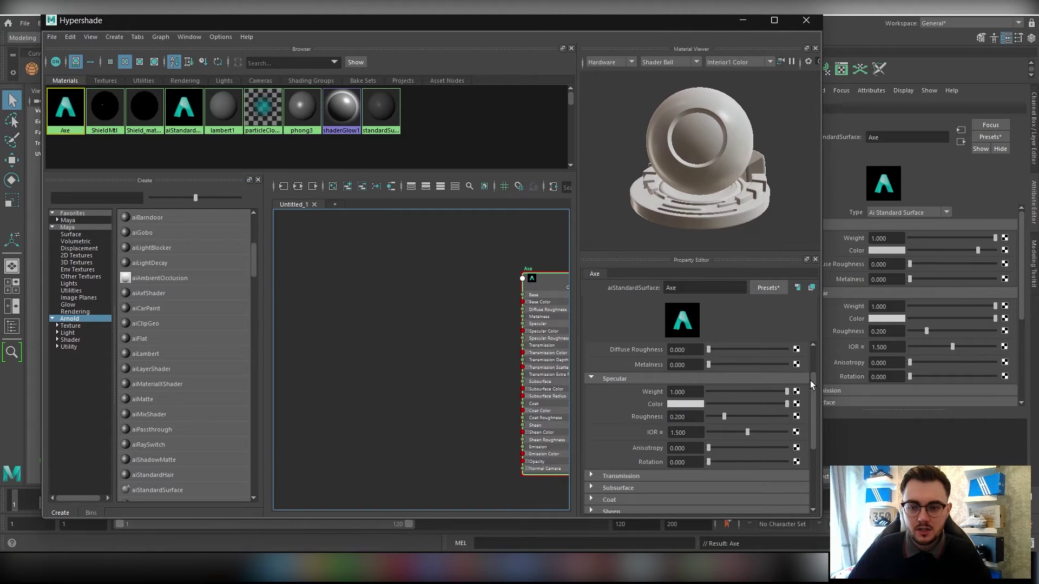
key("a")
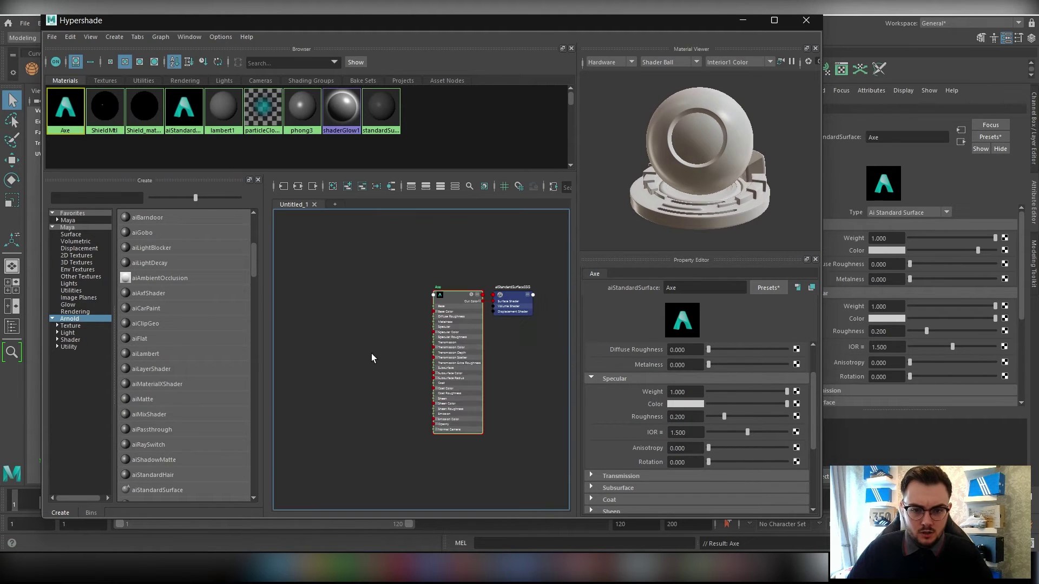
Step: Switch to the 03. Textures folder in File Explorer and delete the 03. Final Major Project folder from it
mouse_move(413, 575)
left_click(441, 490)
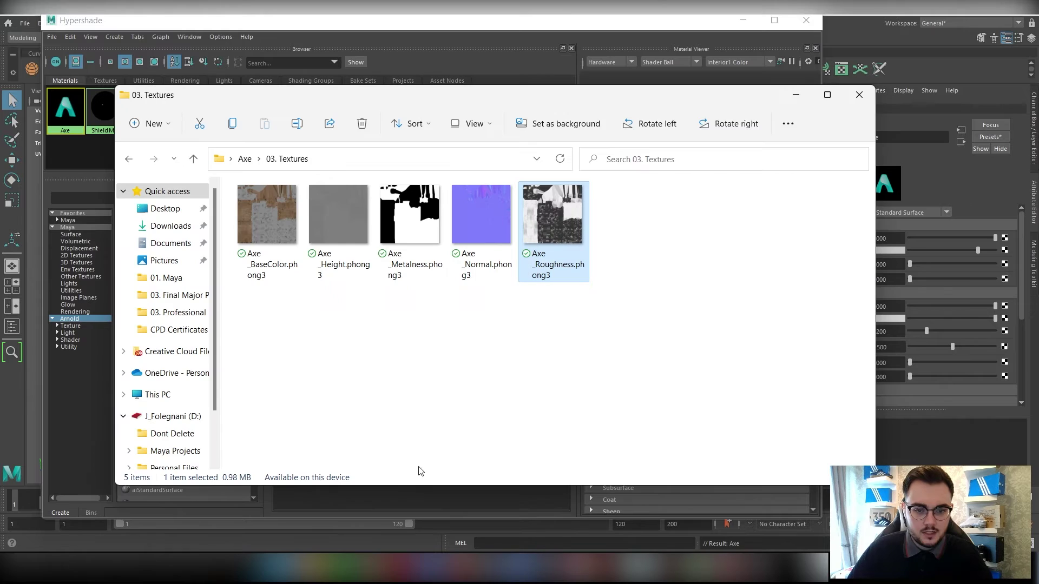
left_click_drag(553, 216, 593, 174)
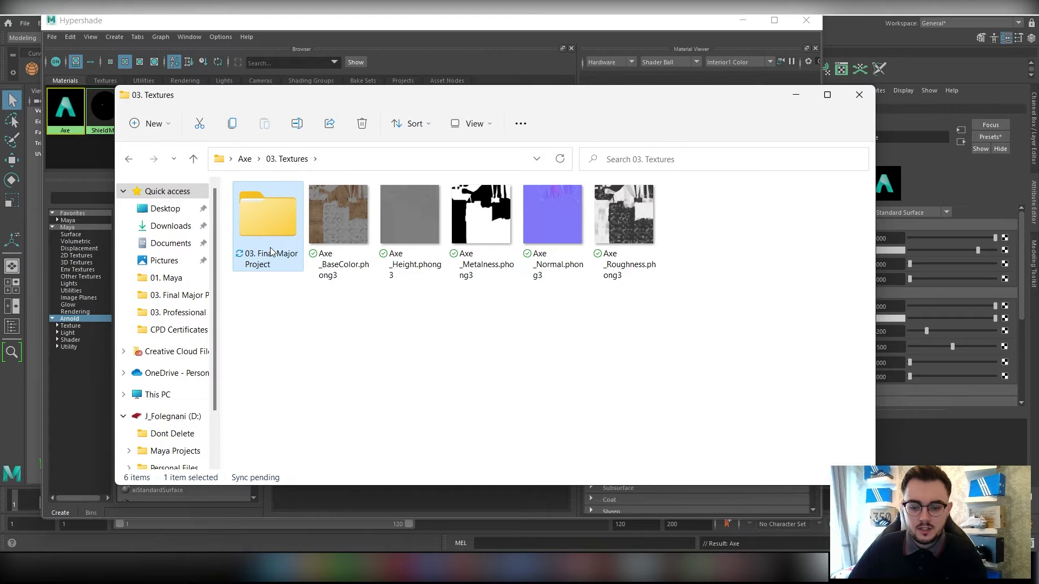
key("Delete")
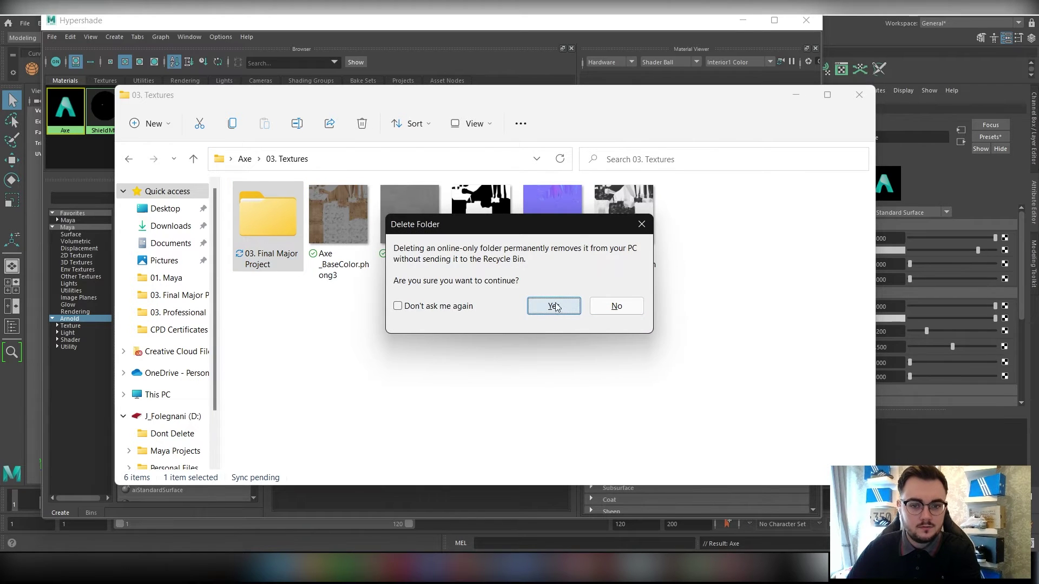
left_click(555, 306)
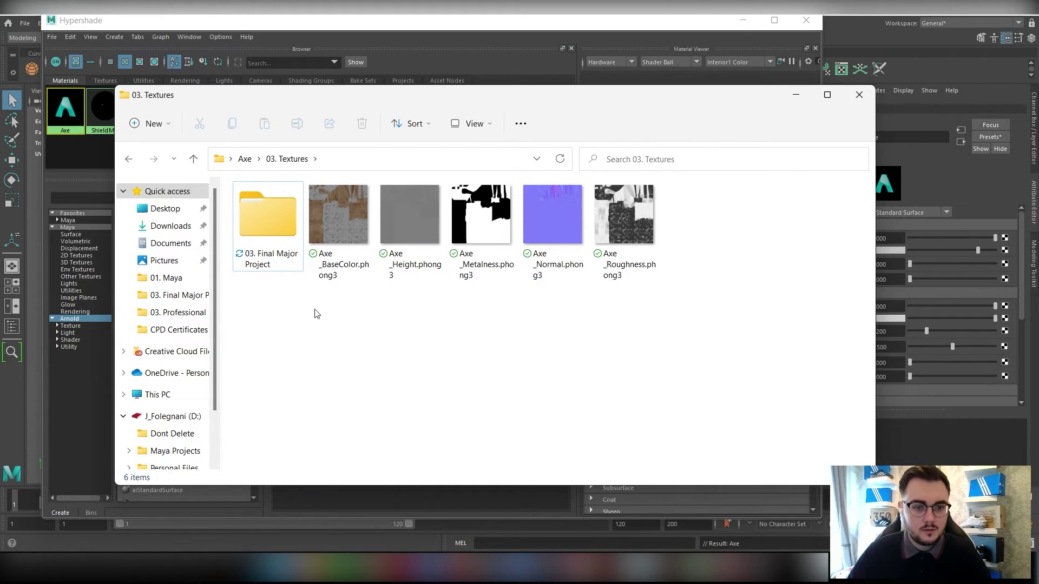
Step: Import the Axe BaseColor, Height, Metalness, Normal and Roughness maps from the 03. Textures folder into the Hypershade graph
left_click_drag(407, 104, 707, 87)
left_click(636, 254)
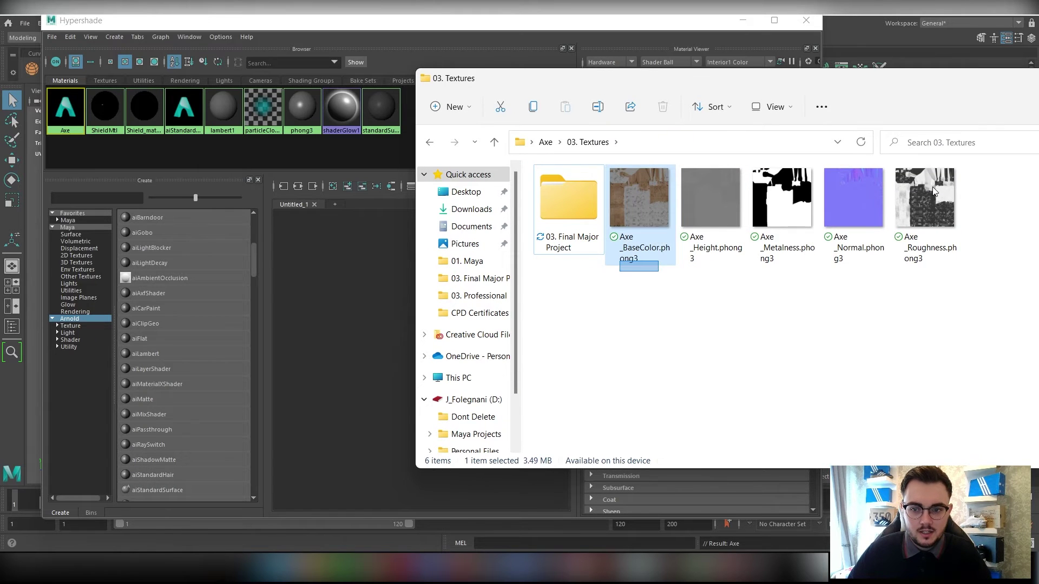
left_click(935, 190, "shift")
left_click_drag(934, 190, 352, 376)
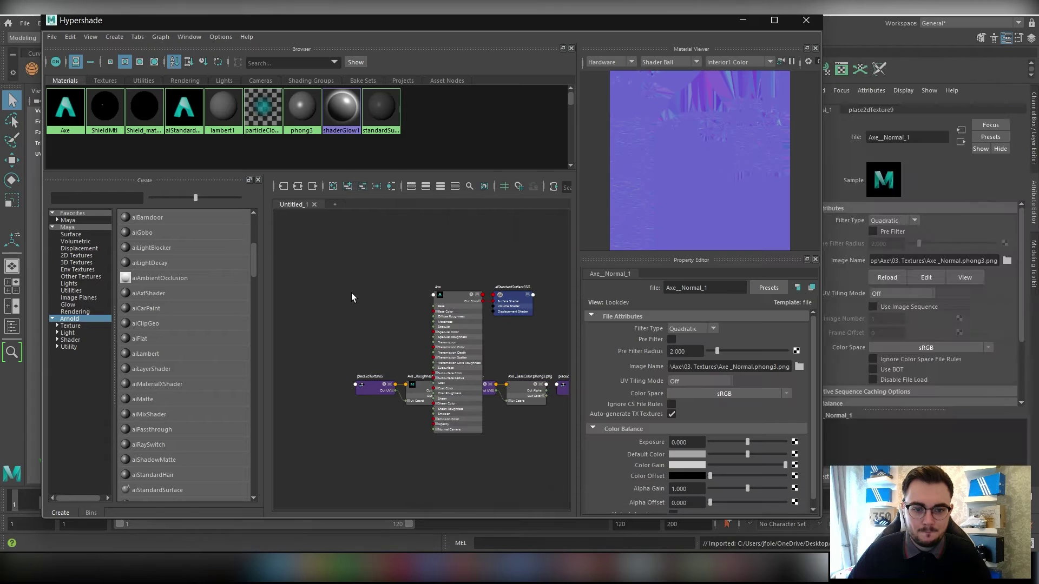
Step: Move the Roughness texture and its place2dTexture node away from the row of imported maps, then select the Roughness node
middle_click_drag(352, 297, 309, 273, "alt")
left_click_drag(371, 274, 425, 332)
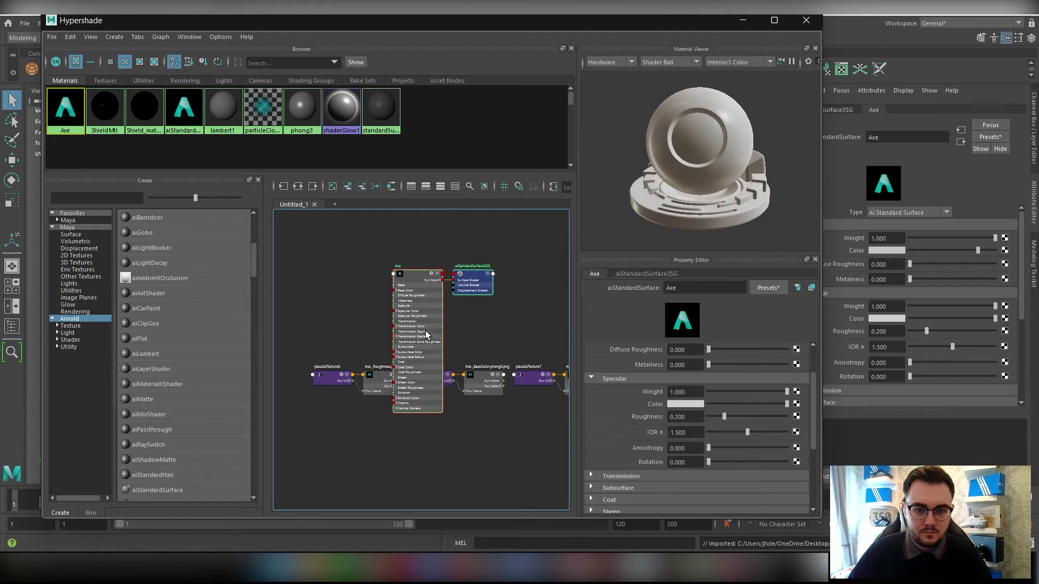
middle_click_drag(425, 330, 433, 265, "alt")
scroll(405, 380, "down", 5)
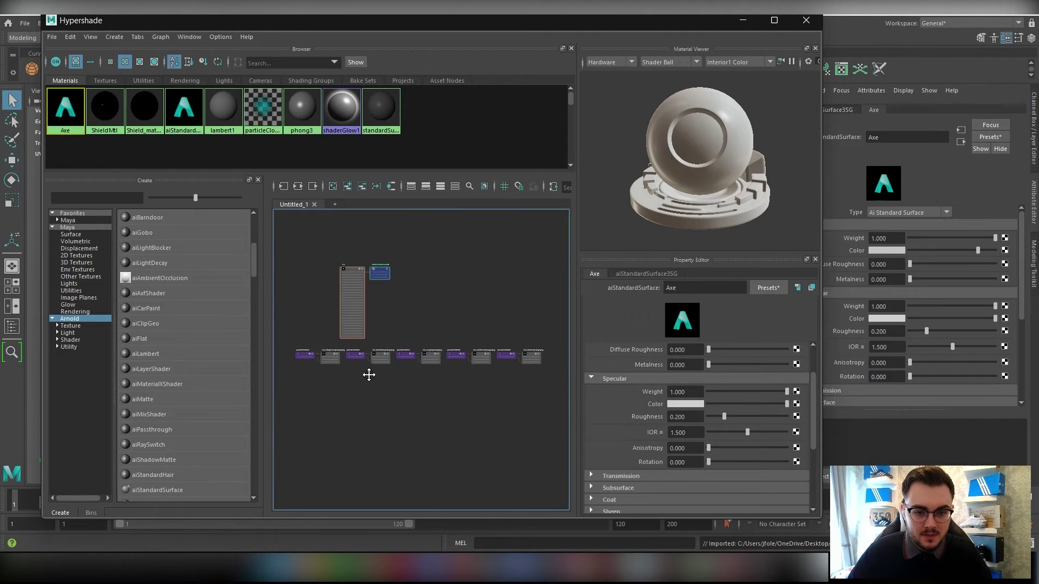
scroll(369, 375, "up", 3)
left_click(409, 308)
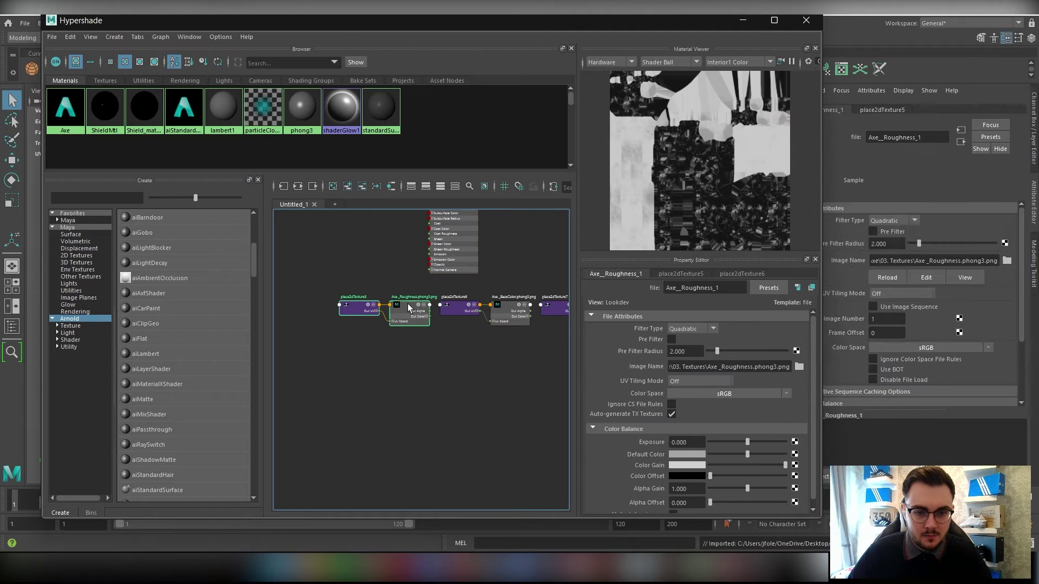
left_click(357, 308, "shift")
left_click_drag(418, 319, 399, 315)
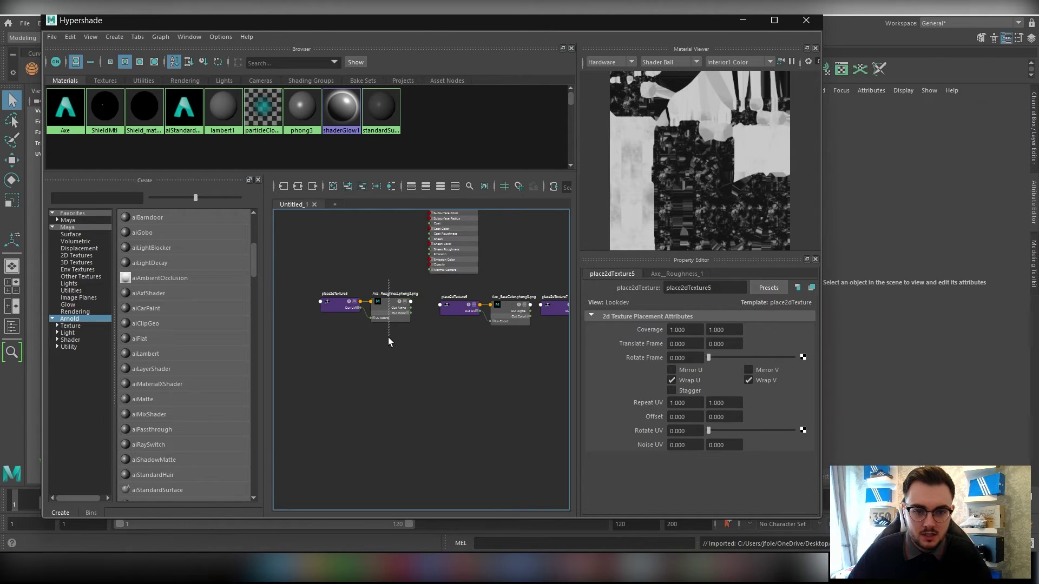
left_click(388, 313)
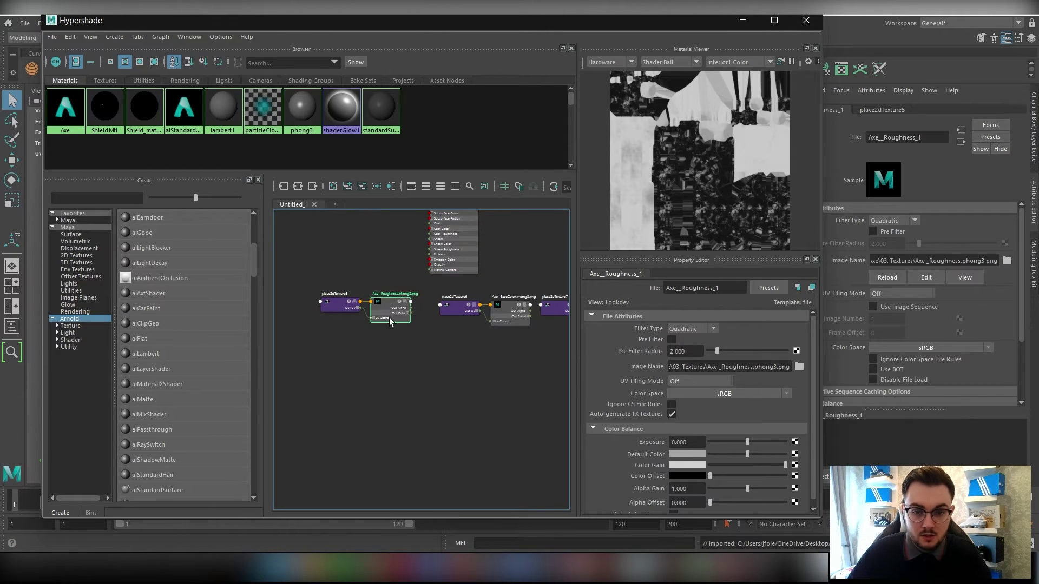
Step: Select all five imported texture nodes with their place2dTexture nodes and collapse them to the simplest display without attributes
left_click(336, 313)
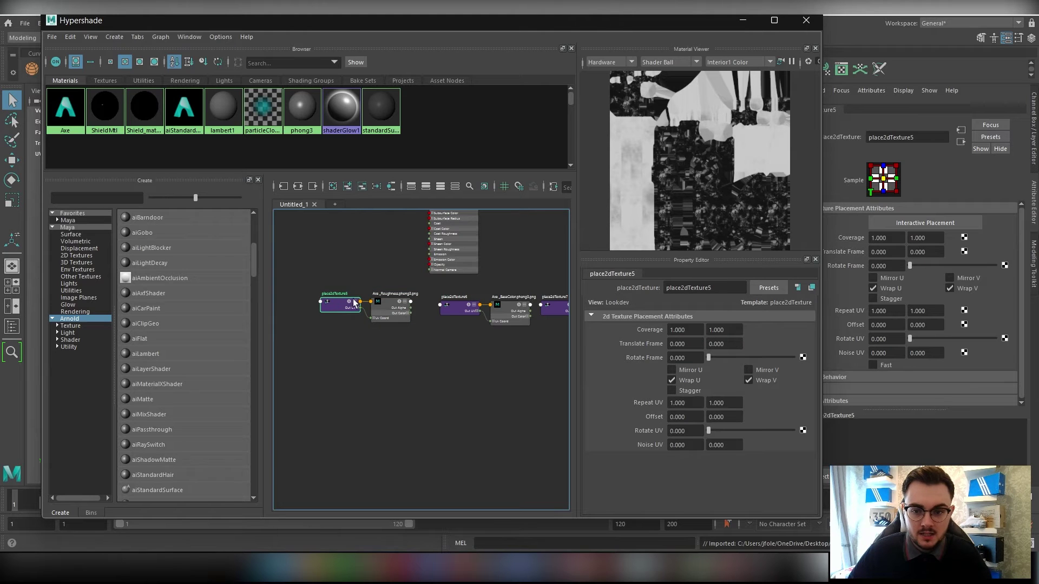
key("a")
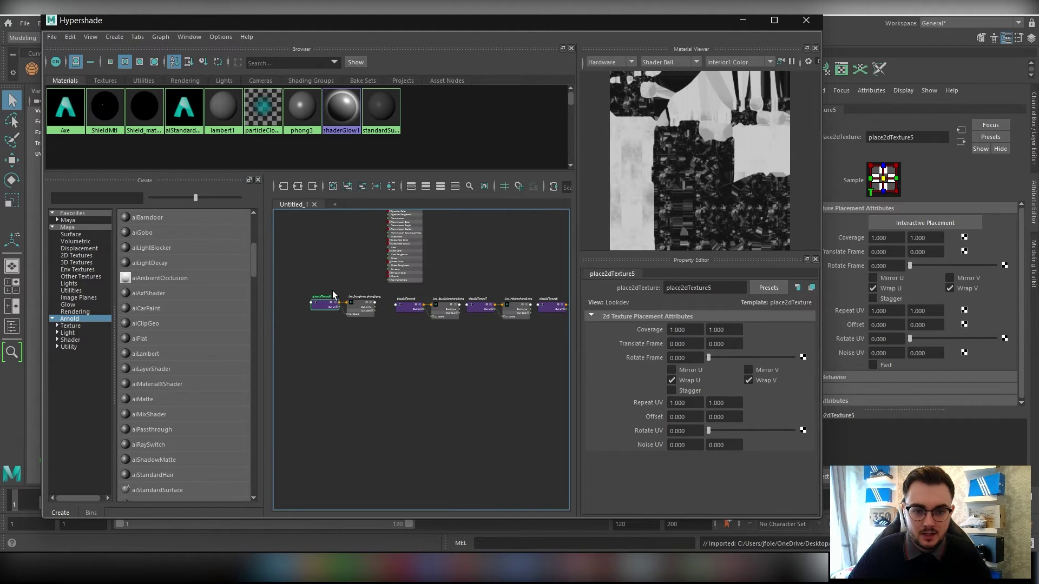
left_click(450, 388)
scroll(420, 355, "down", 2)
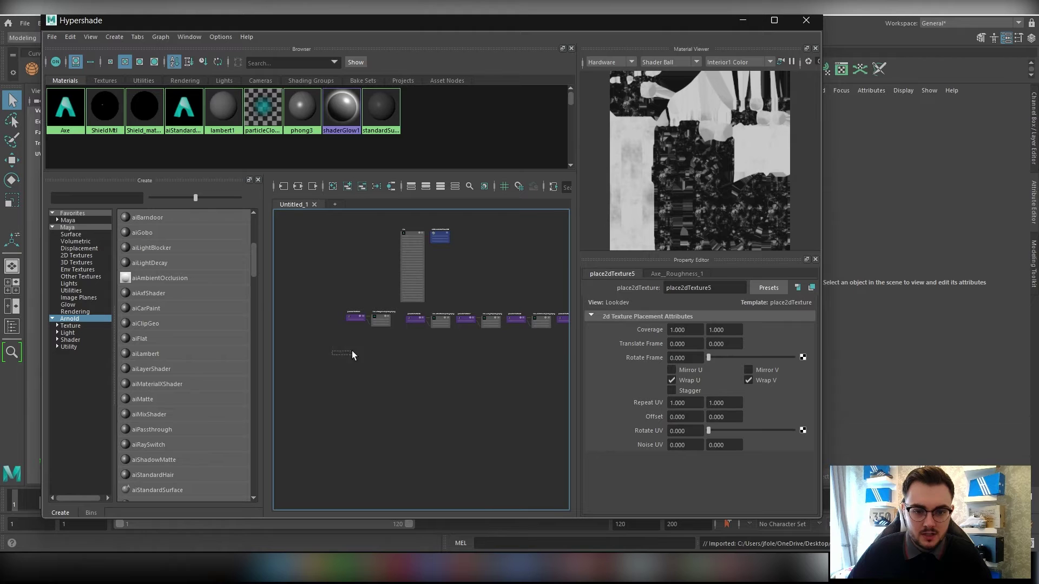
left_click_drag(569, 297, 568, 298)
scroll(428, 357, "down", 2)
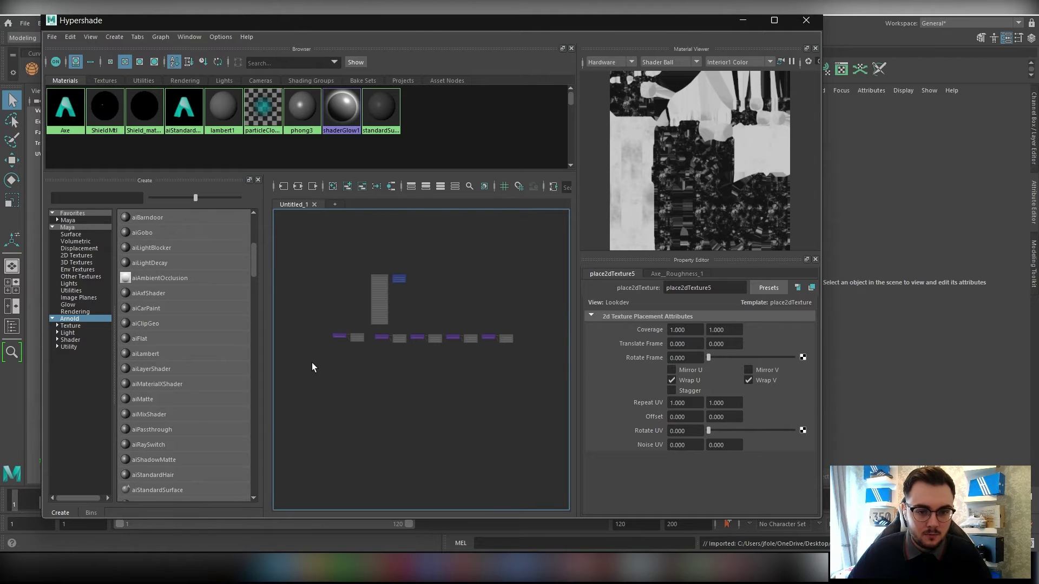
left_click_drag(311, 362, 532, 329)
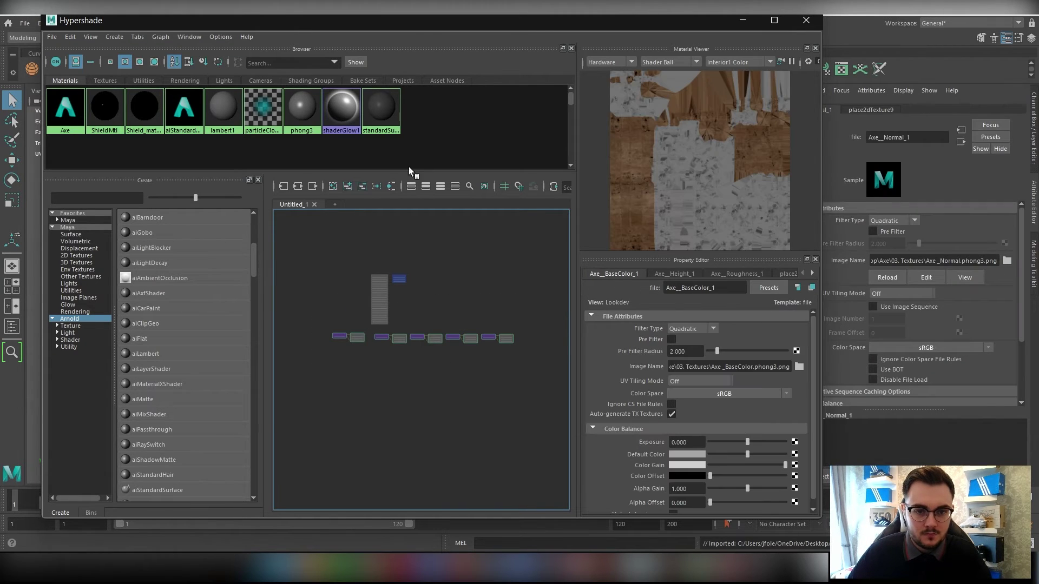
left_click(411, 187)
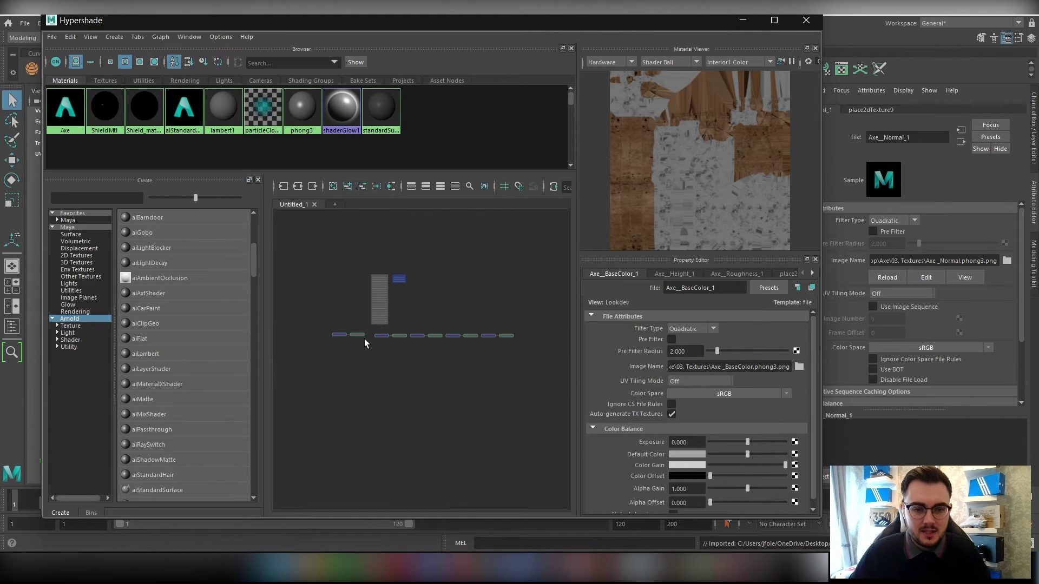
Step: Move the Roughness, BaseColor and Height textures with their place2dTexture nodes out of the row, stacking them to the left of the Axe material
scroll(327, 362, "up", 5)
left_click(380, 329)
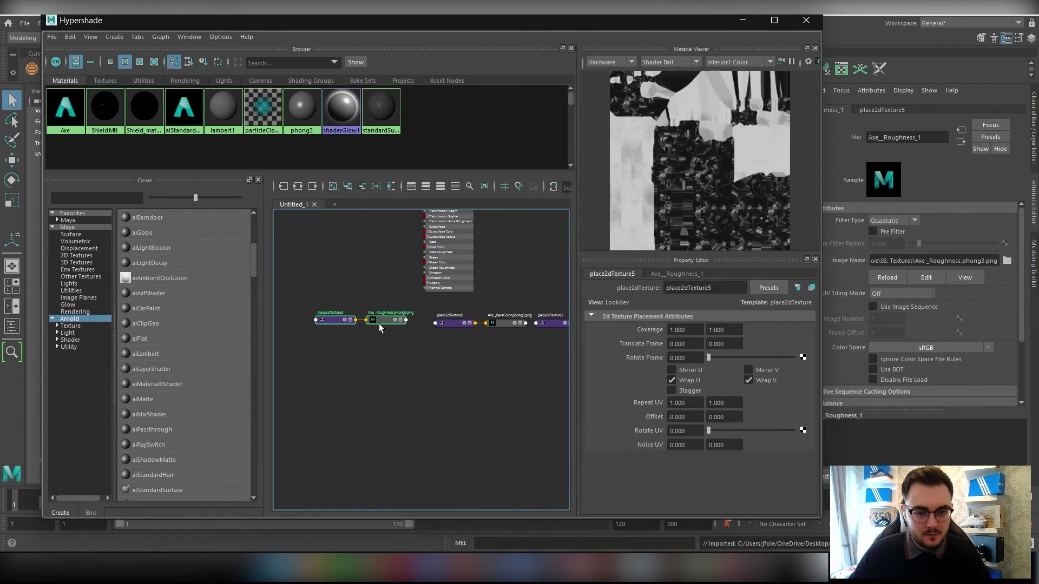
left_click_drag(379, 328, 362, 308)
left_click_drag(485, 324, 486, 325)
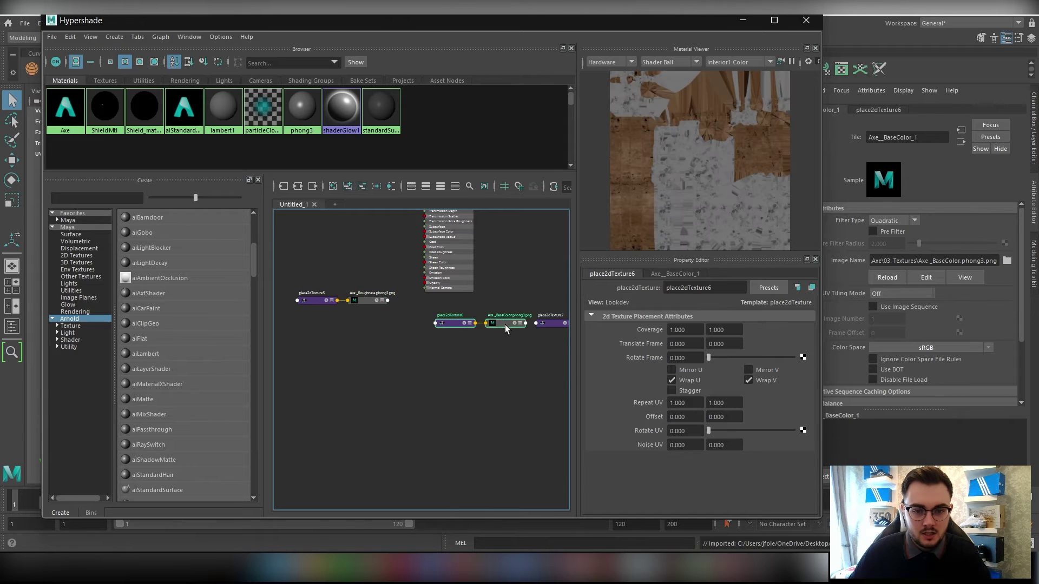
middle_click_drag(447, 321, 339, 343)
left_click_drag(416, 321, 334, 365)
middle_click_drag(334, 365, 502, 328)
left_click_drag(502, 327, 354, 373)
Step: Move the Metalness and Normal textures with their place2dTexture nodes into the stack between Roughness and Height
scroll(297, 366, "down", 2)
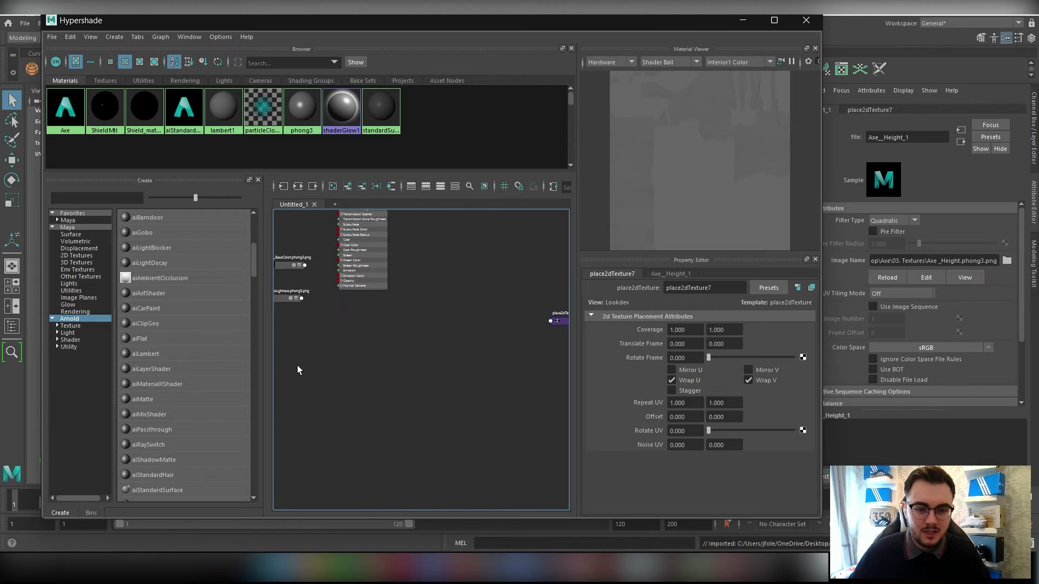
scroll(486, 333, "down", 2)
left_click_drag(503, 307, 352, 336)
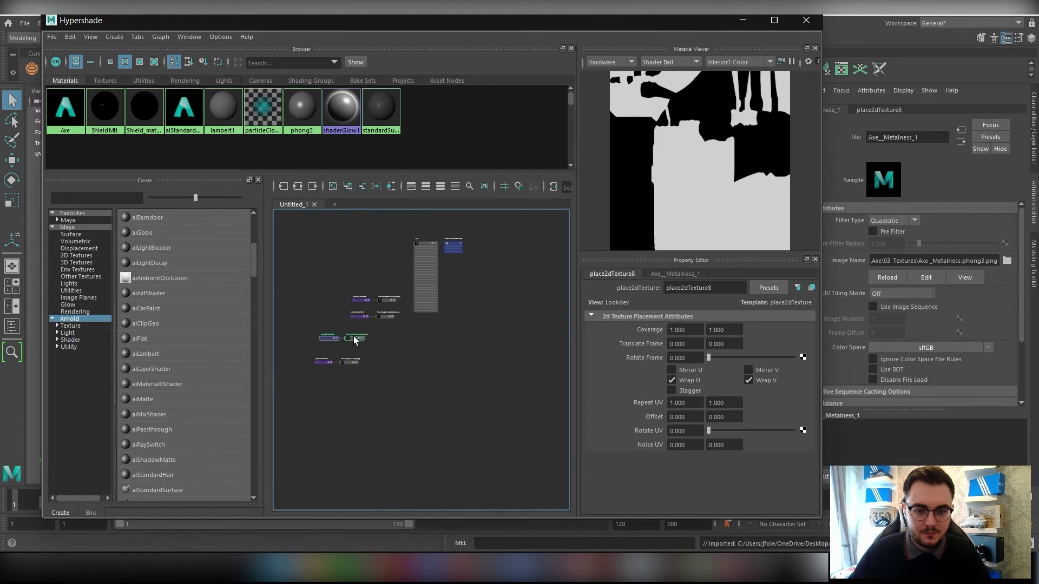
scroll(377, 339, "up", 3)
scroll(315, 354, "down", 4)
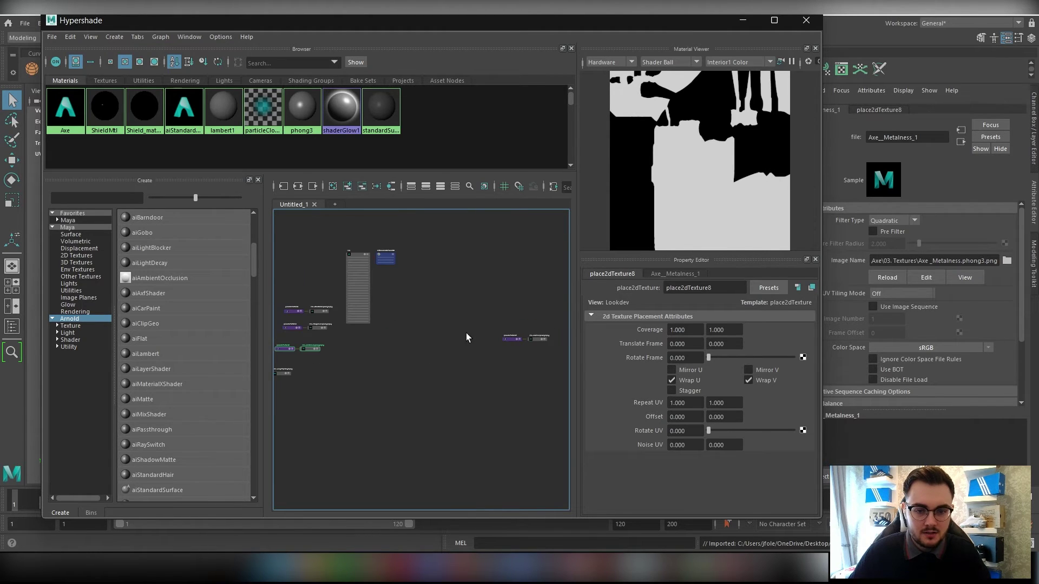
left_click_drag(479, 320, 306, 365)
scroll(305, 365, "up", 1)
scroll(489, 369, "up", 3)
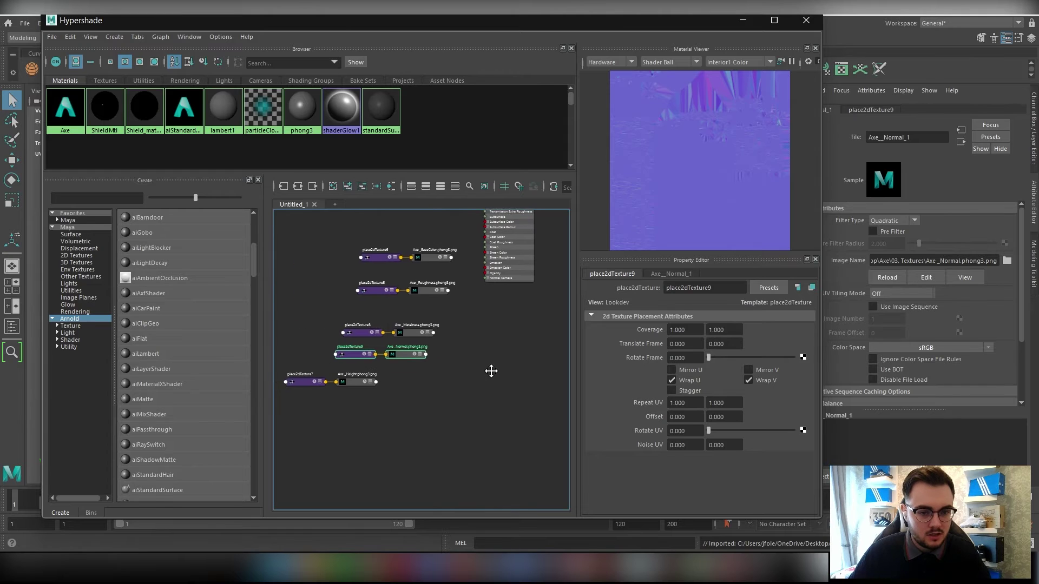
Step: Group the Metalness and Normal nodes under Roughness, then move the four upper texture sets up beside the Axe material, away from Height
scroll(476, 363, "down", 1)
left_click_drag(394, 347, 487, 330)
left_click(450, 343)
left_click(466, 326)
left_click_drag(512, 255, 401, 378)
middle_click_drag(453, 322, 435, 399, "alt")
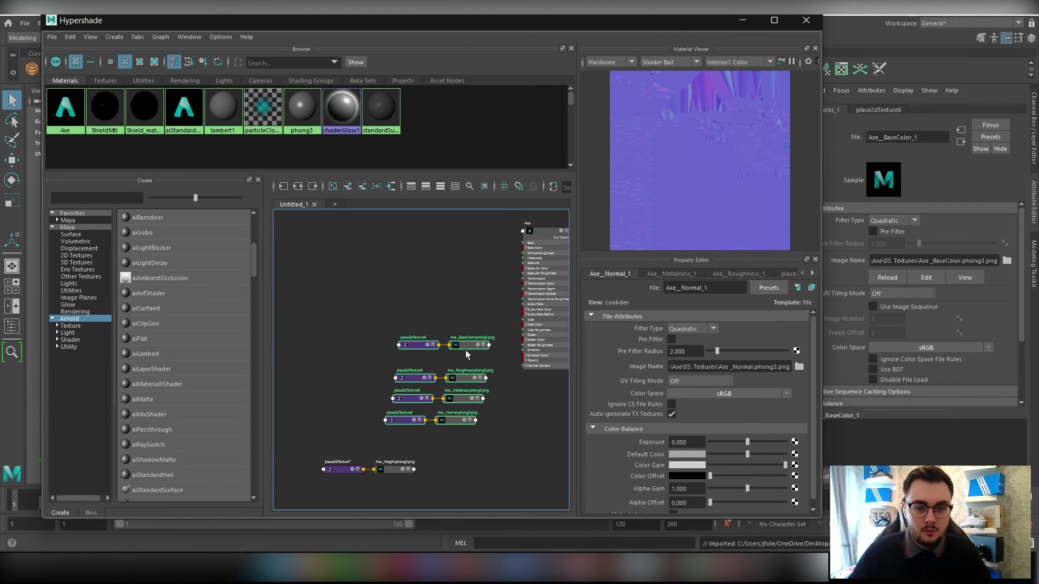
left_click_drag(466, 349, 443, 257)
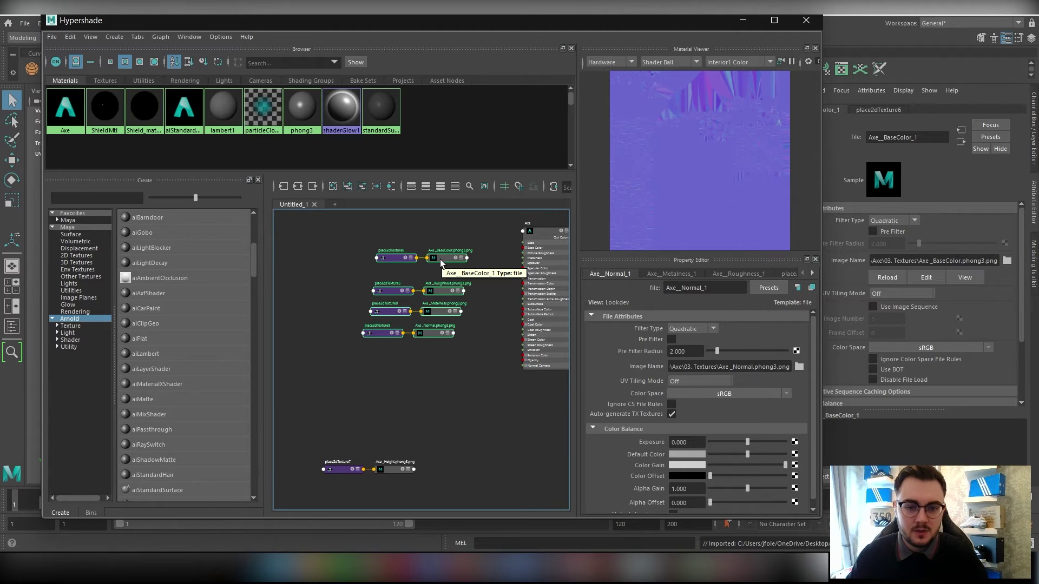
Step: Move the BaseColor and Roughness texture pairs slightly up to space them out above Metalness
left_click(440, 259)
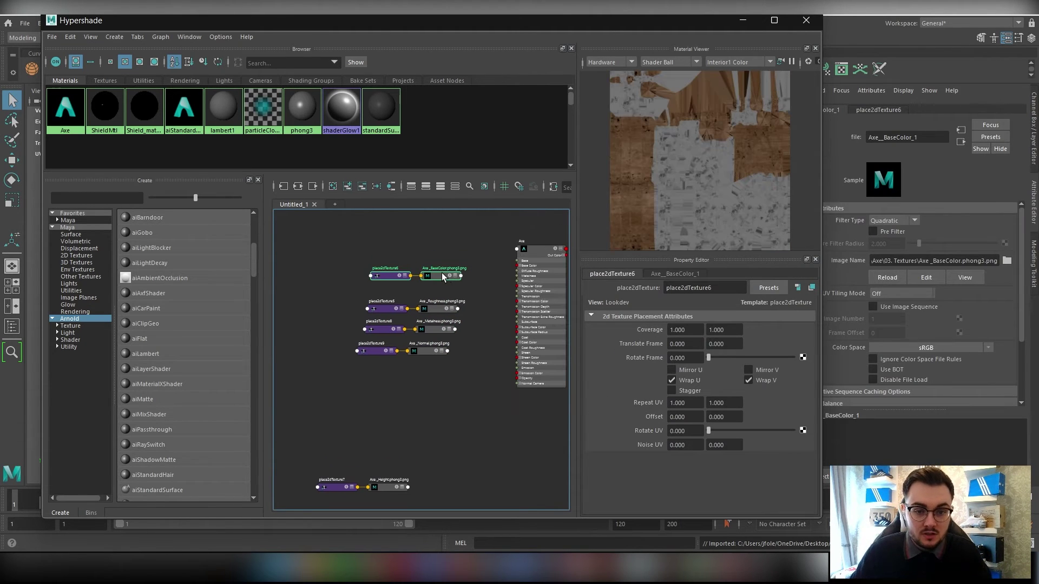
left_click(443, 296)
left_click_drag(440, 311, 445, 297)
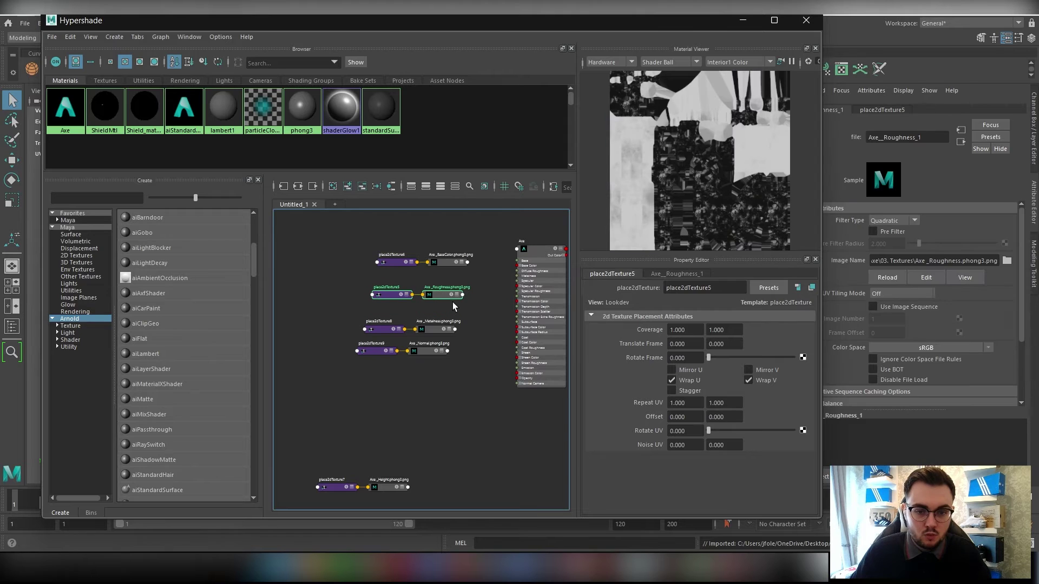
Step: Set the Roughness texture's color space to the Utility option Raw and enable Alpha Is Luminance
left_click(440, 295)
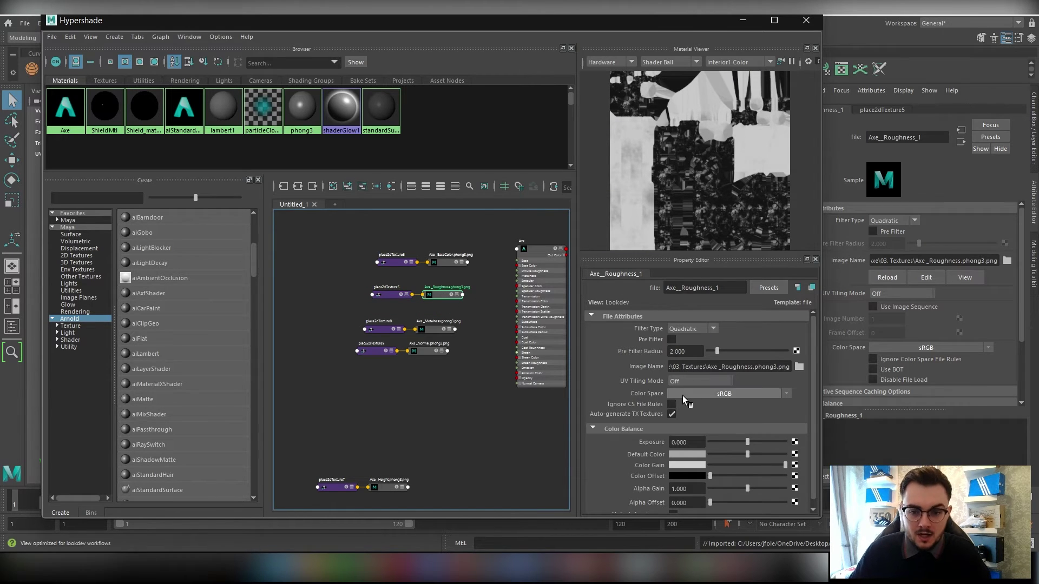
left_click(712, 394)
mouse_move(758, 417)
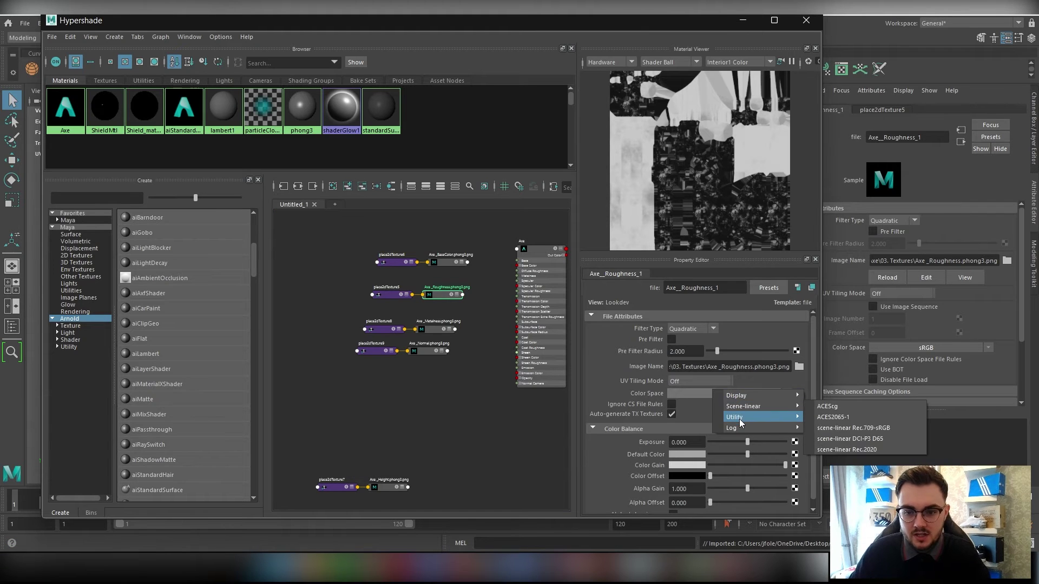
left_click(849, 412)
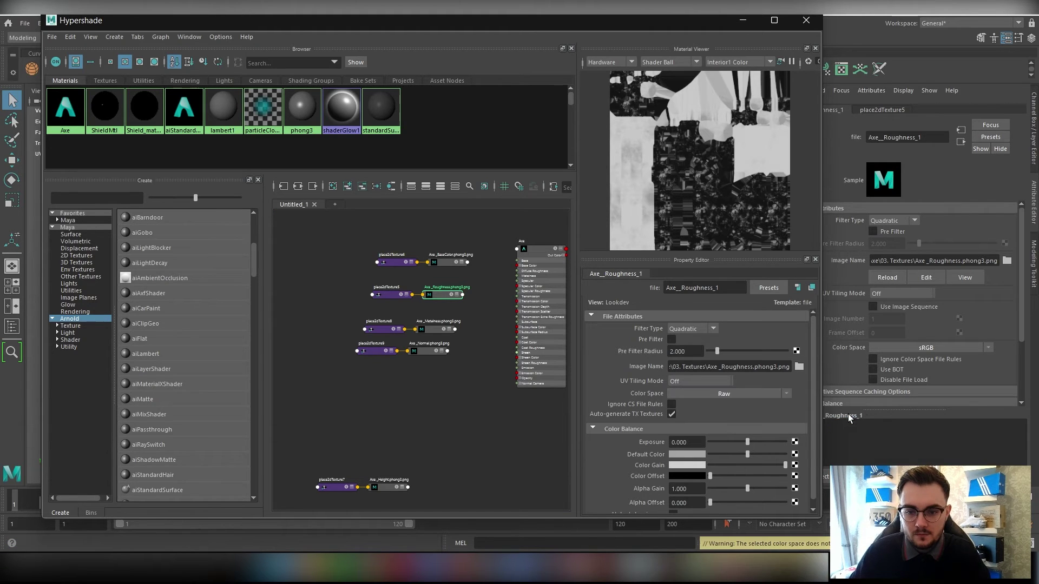
left_click(720, 394)
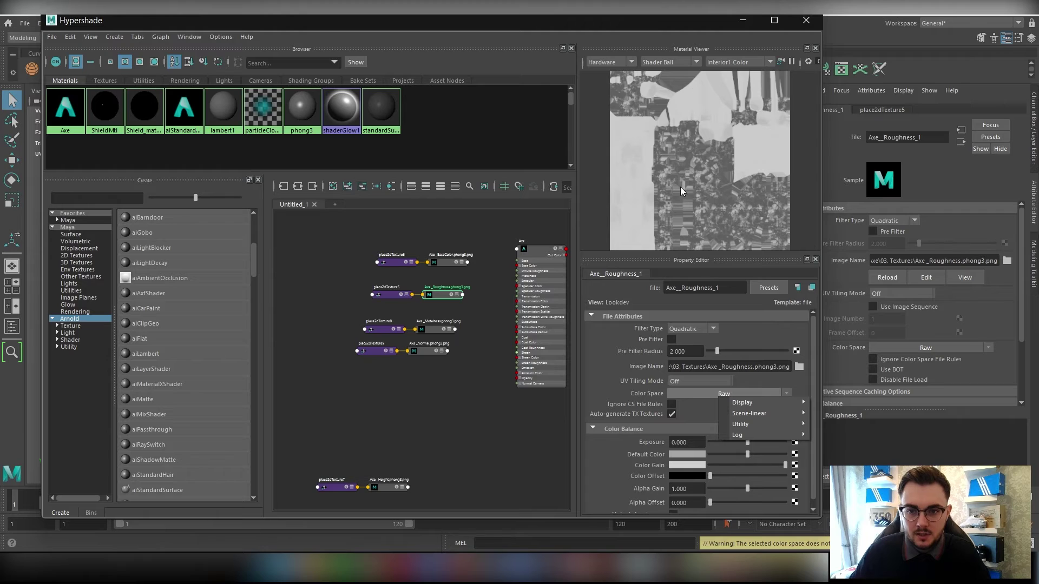
mouse_move(758, 424)
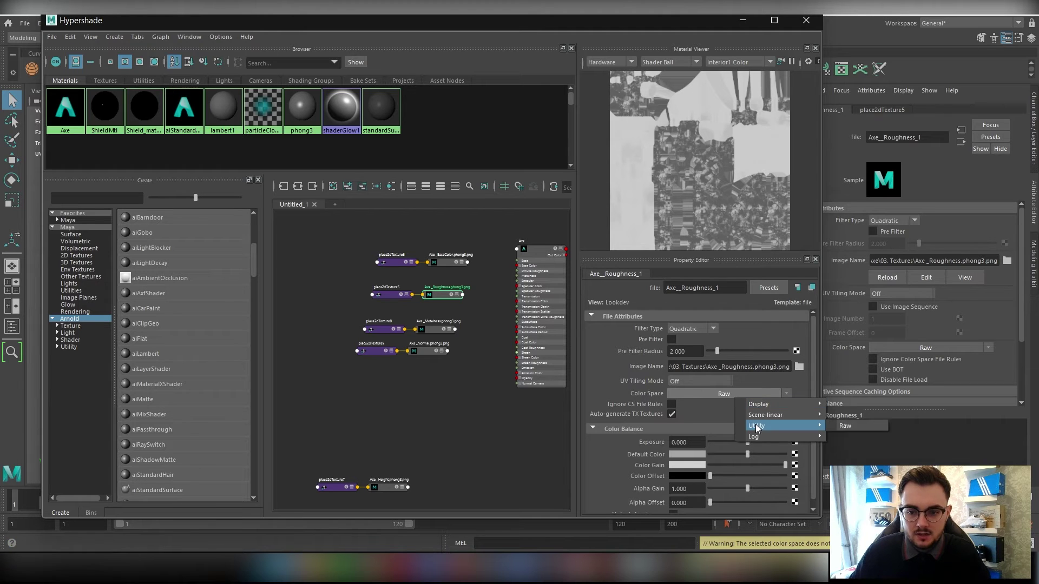
left_click(847, 422)
scroll(735, 411, "down", 1)
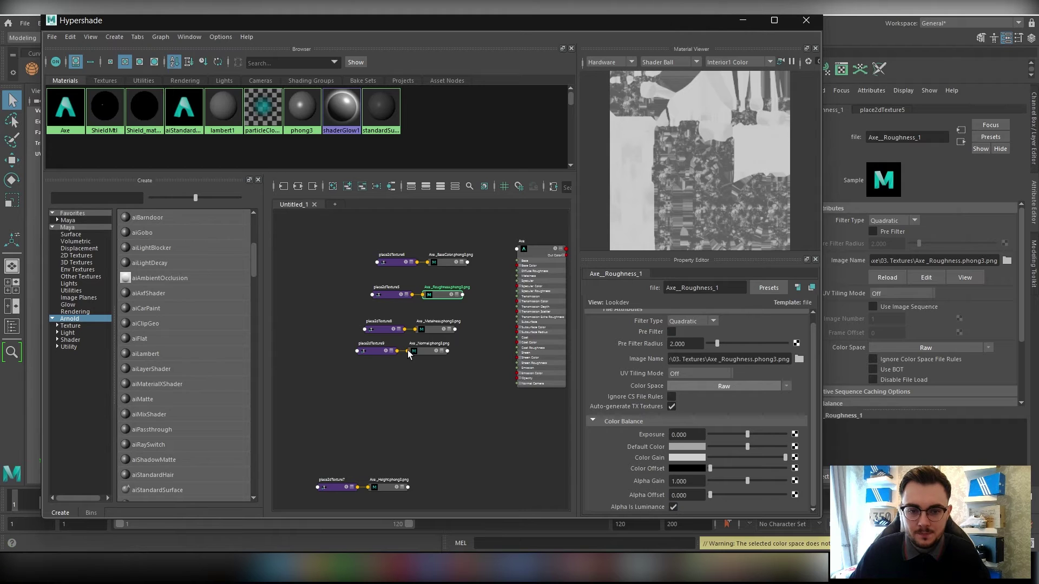
Step: Set the Metalness texture's color space to Raw and enable Alpha Is Luminance
left_click(436, 330)
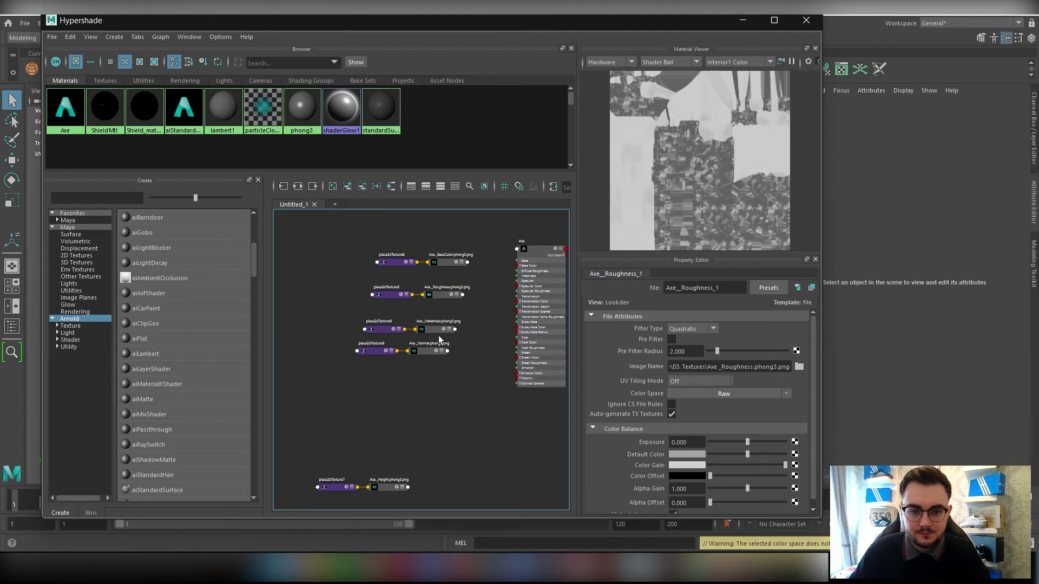
left_click(715, 394)
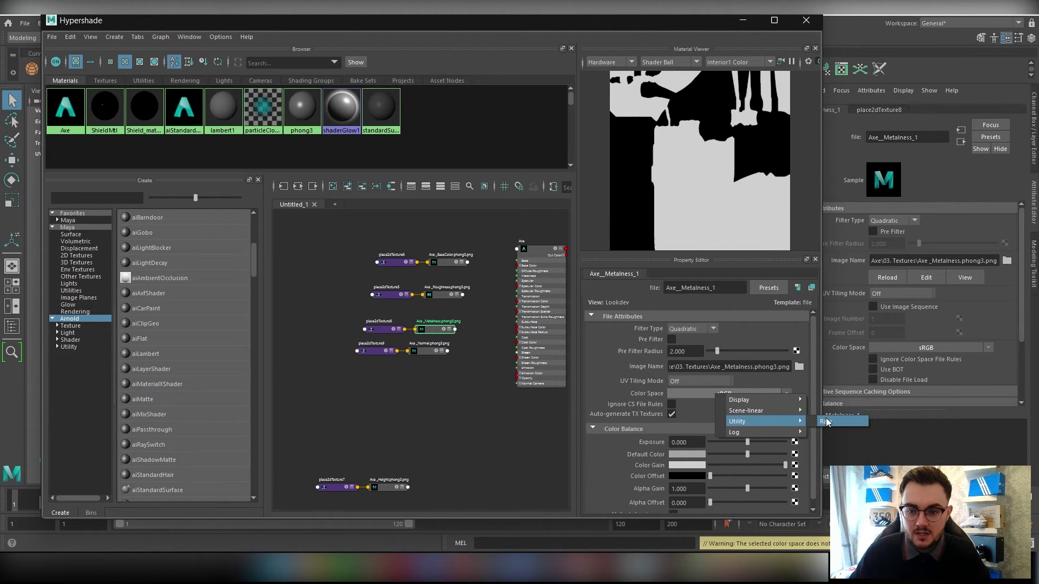
left_click(826, 422)
scroll(688, 431, "down", 1)
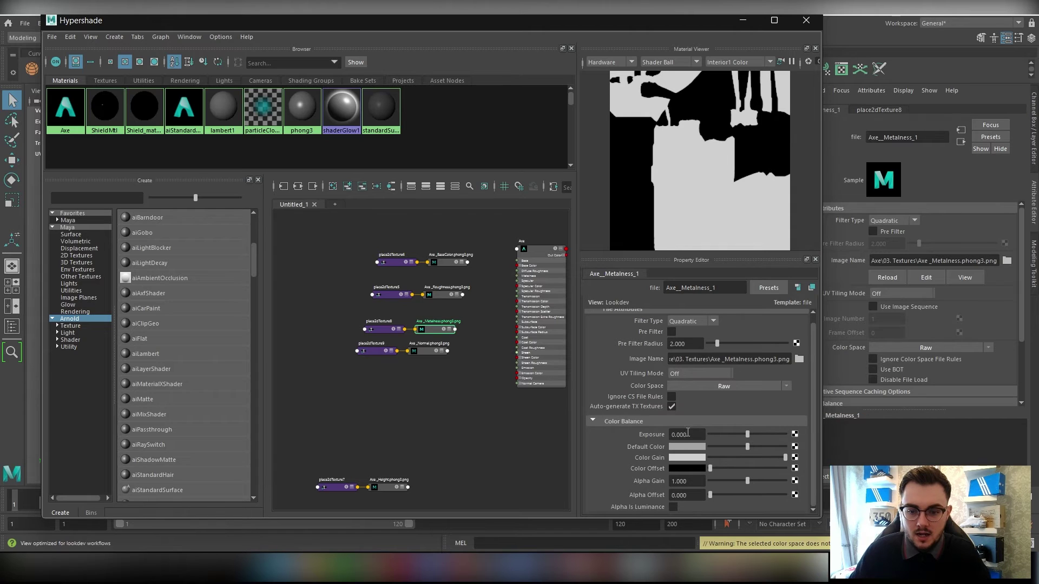
left_click(674, 507)
left_click(477, 419)
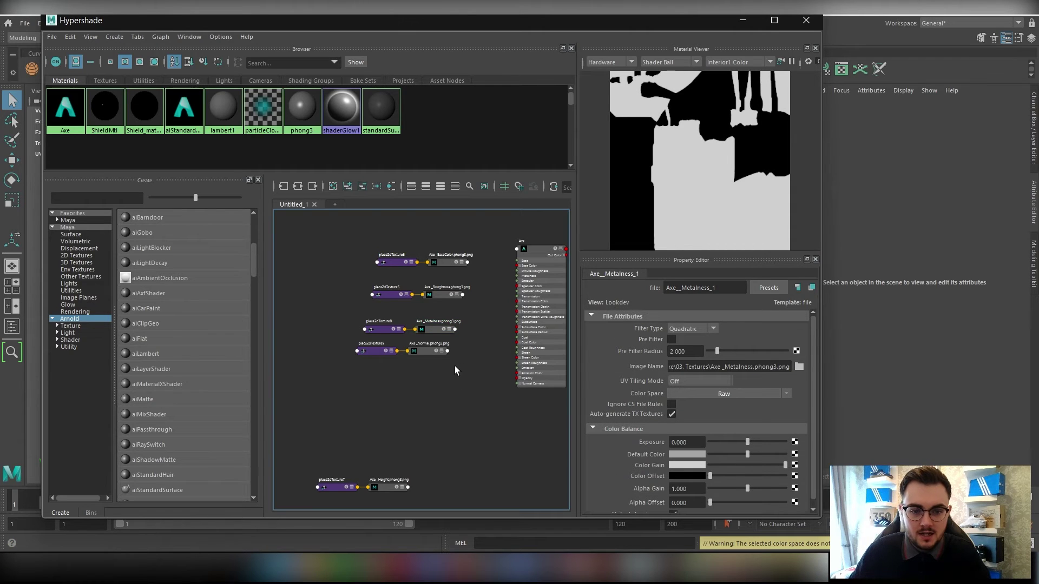
Step: Set the Normal texture's color space to Raw
left_click_drag(445, 352, 443, 353)
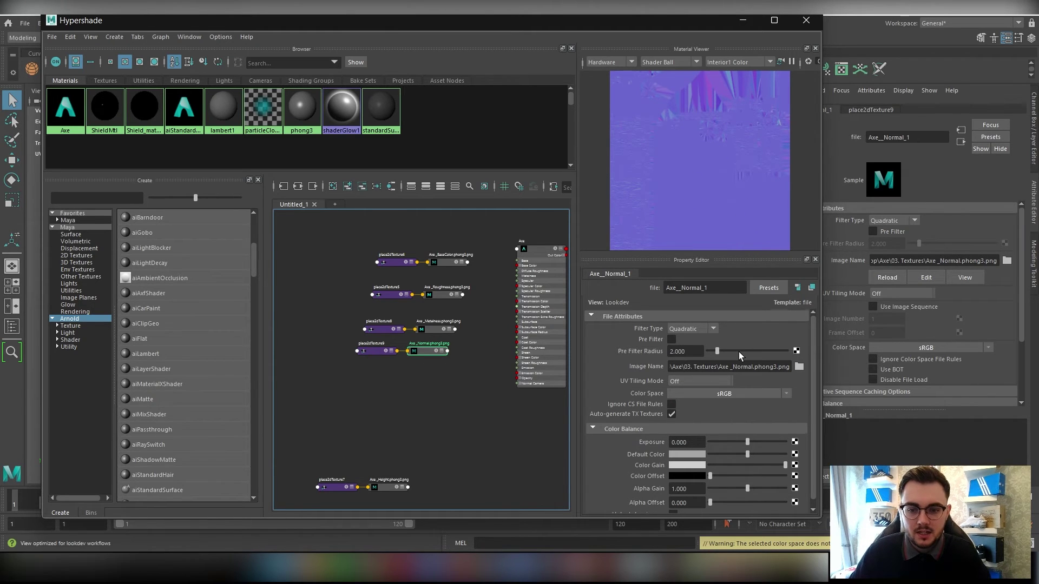
scroll(739, 352, "down", 1)
left_click(742, 388)
mouse_move(774, 417)
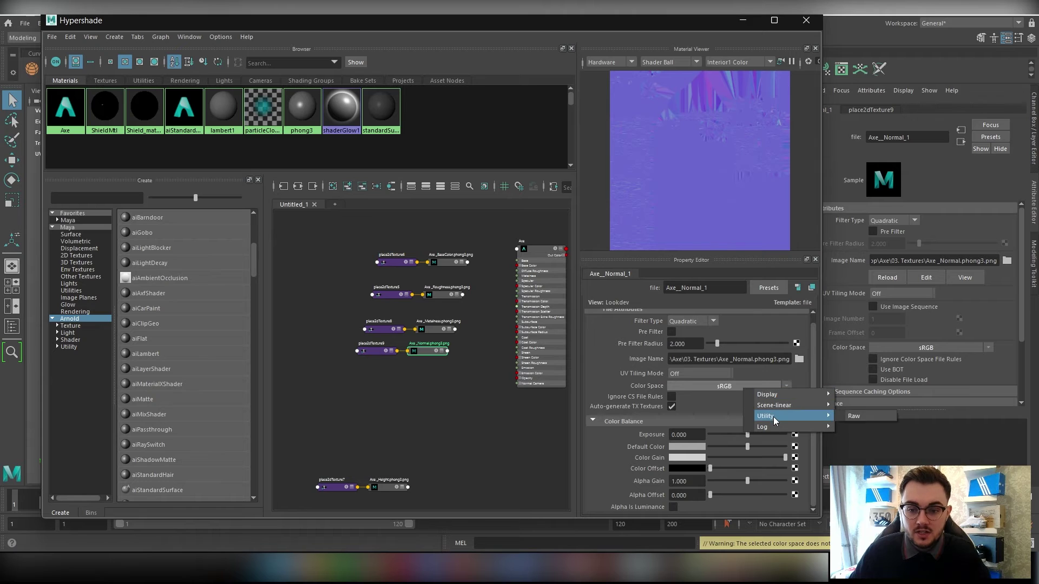
left_click(860, 415)
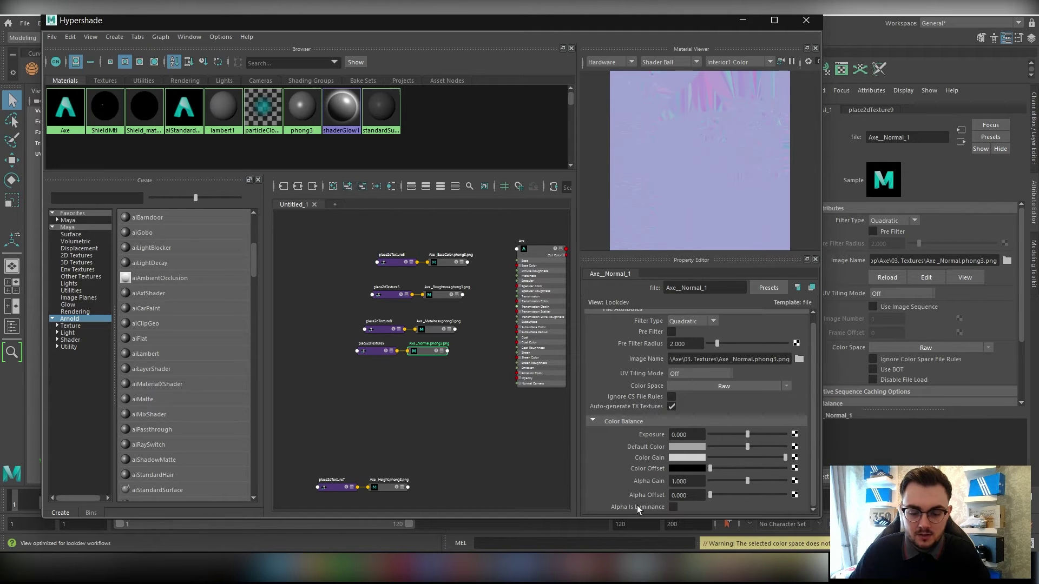
Step: Move the BaseColor, Roughness, Metalness and Normal texture sets together a little closer to the Axe material
middle_click_drag(287, 352, 241, 367)
left_click(389, 406)
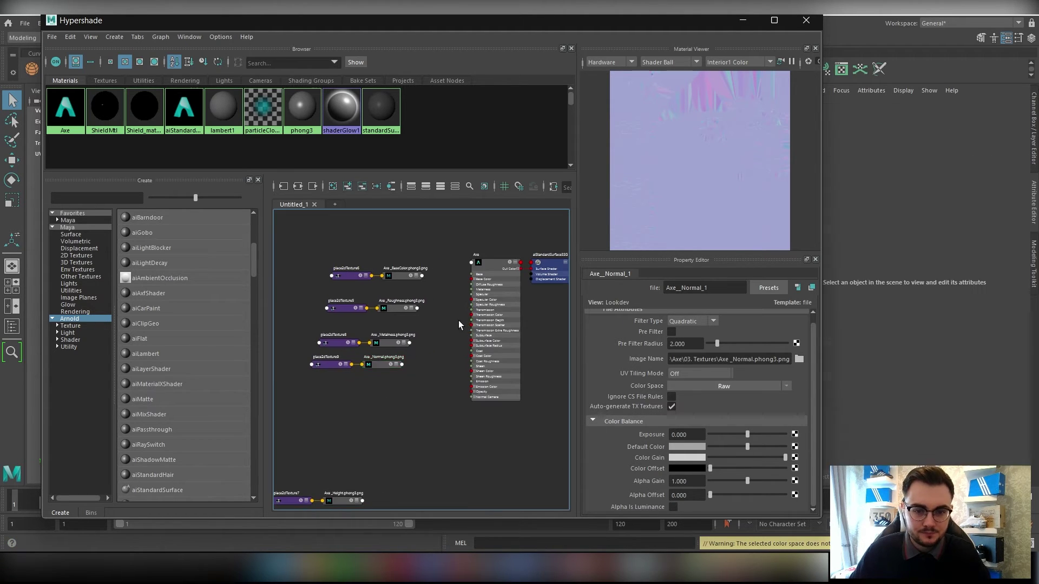
left_click_drag(292, 243, 391, 373)
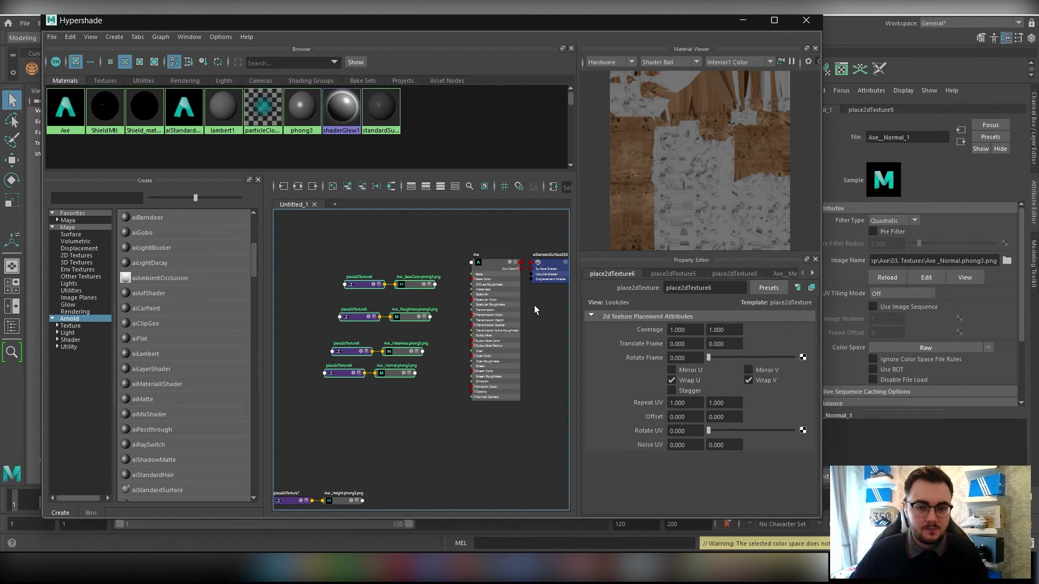
Step: Connect the BaseColor texture to the base Color of the Axe material
left_click(497, 301)
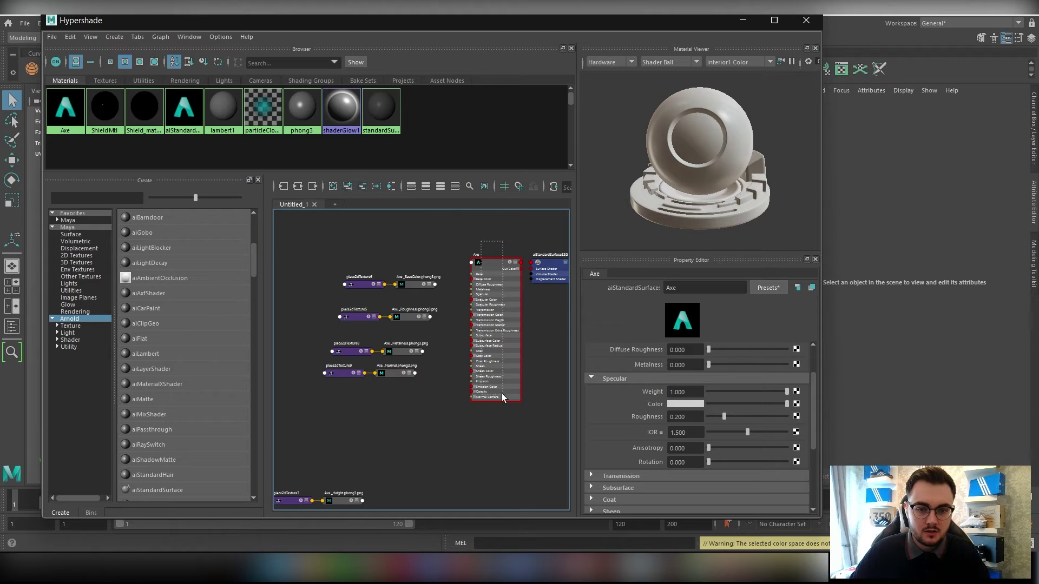
scroll(653, 415, "up", 2)
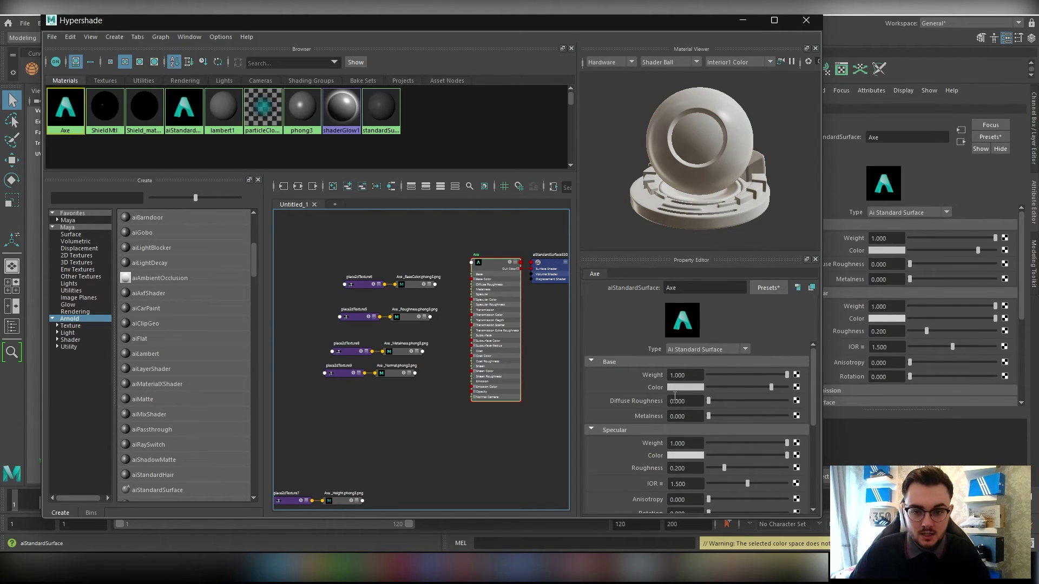
scroll(413, 285, "up", 4)
left_click(413, 281)
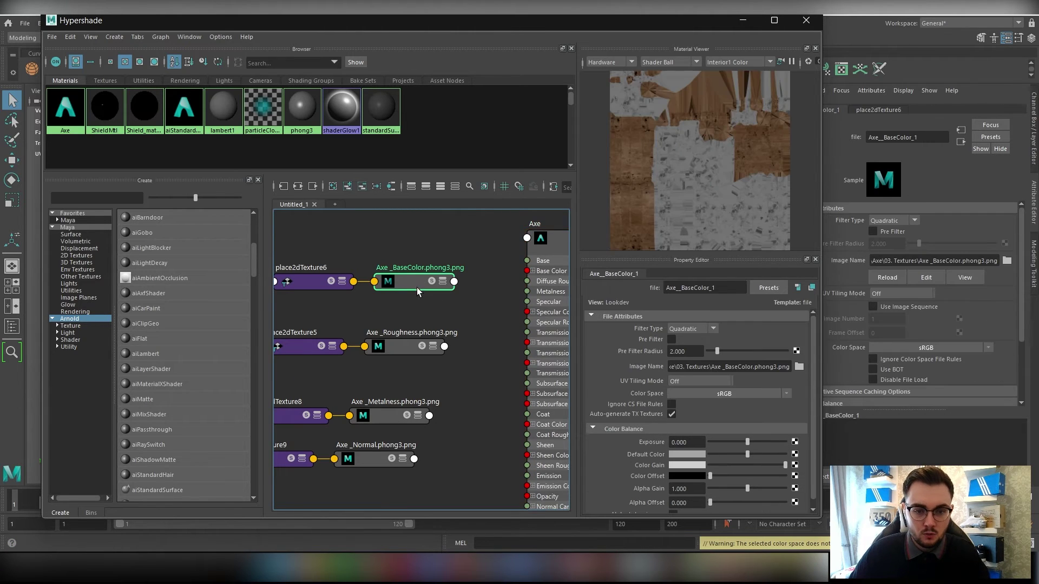
left_click(544, 240)
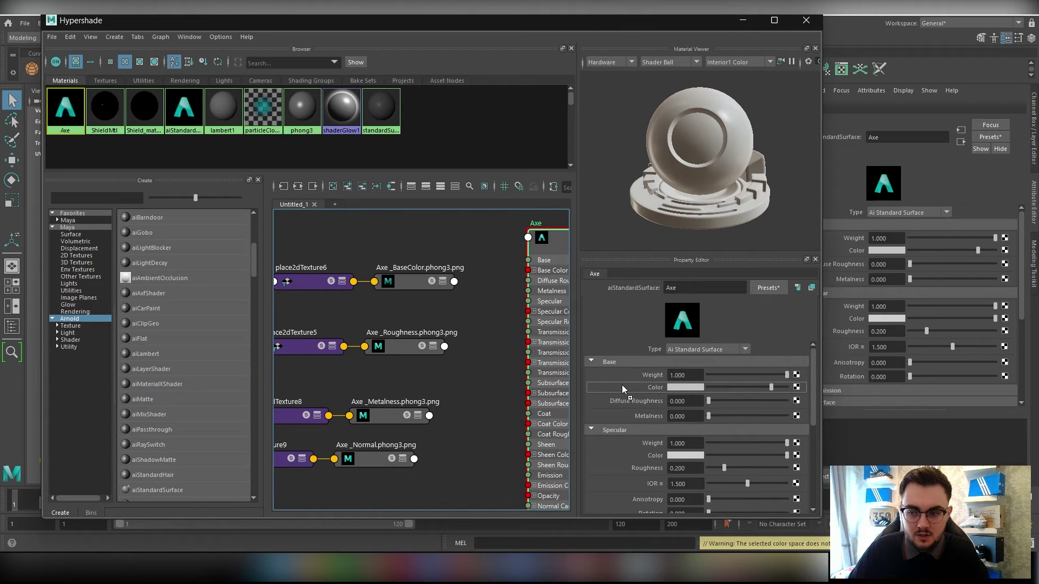
middle_click_drag(622, 385, 622, 384)
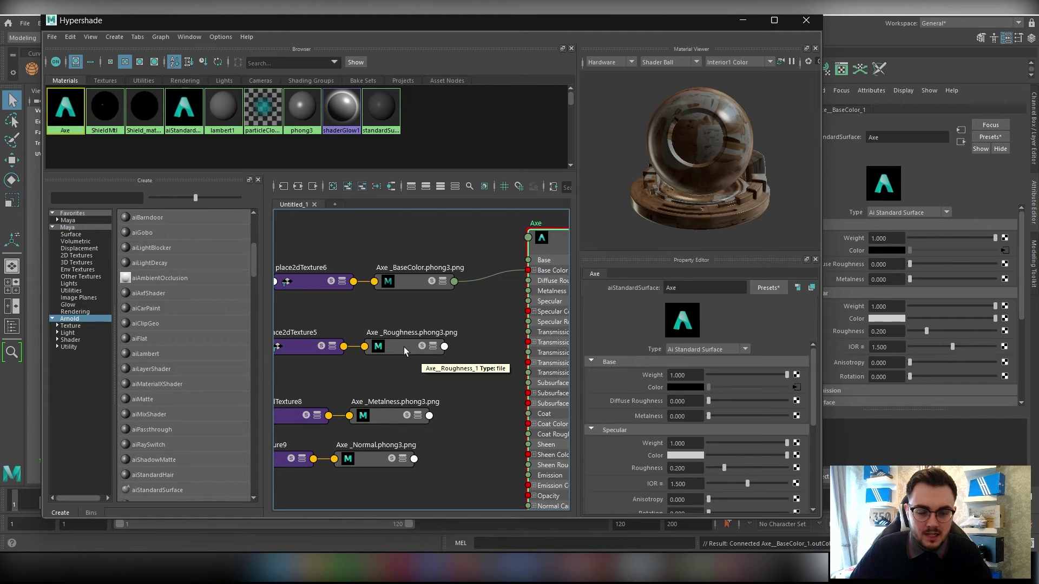
Step: Connect the Roughness texture to the Axe material's specular Roughness and the Metalness texture to its base Metalness
middle_click_drag(404, 346, 629, 467)
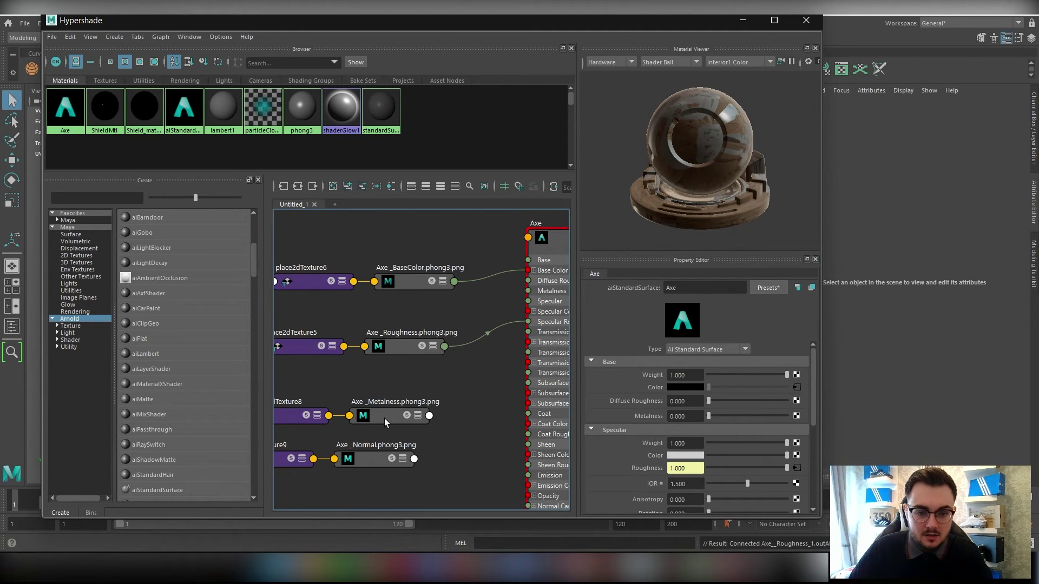
middle_click_drag(384, 415, 635, 411)
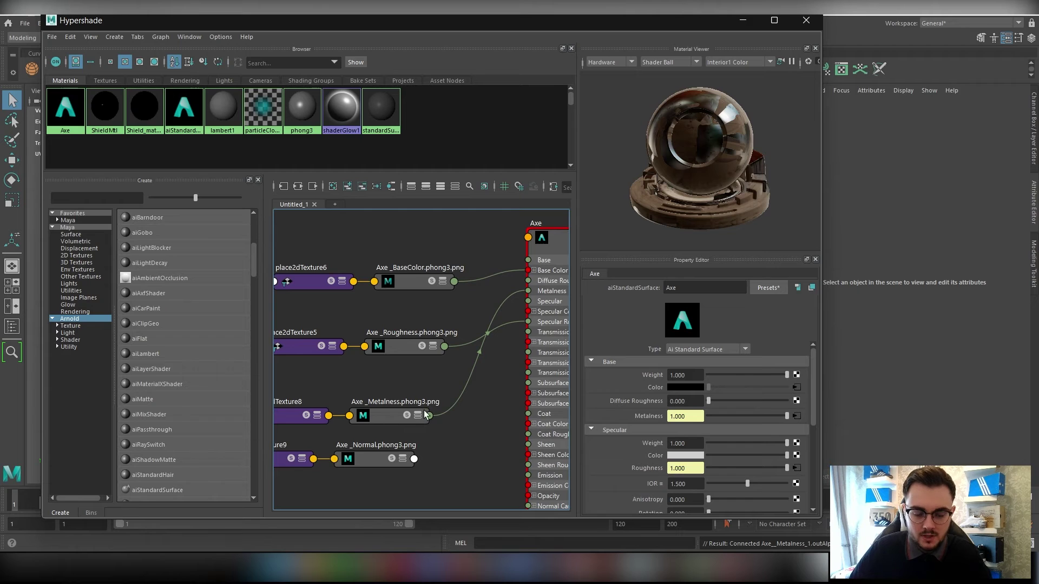
Step: Connect the Normal texture to the Bump Mapping attribute in the Axe material's Geometry settings
scroll(654, 404, "down", 3)
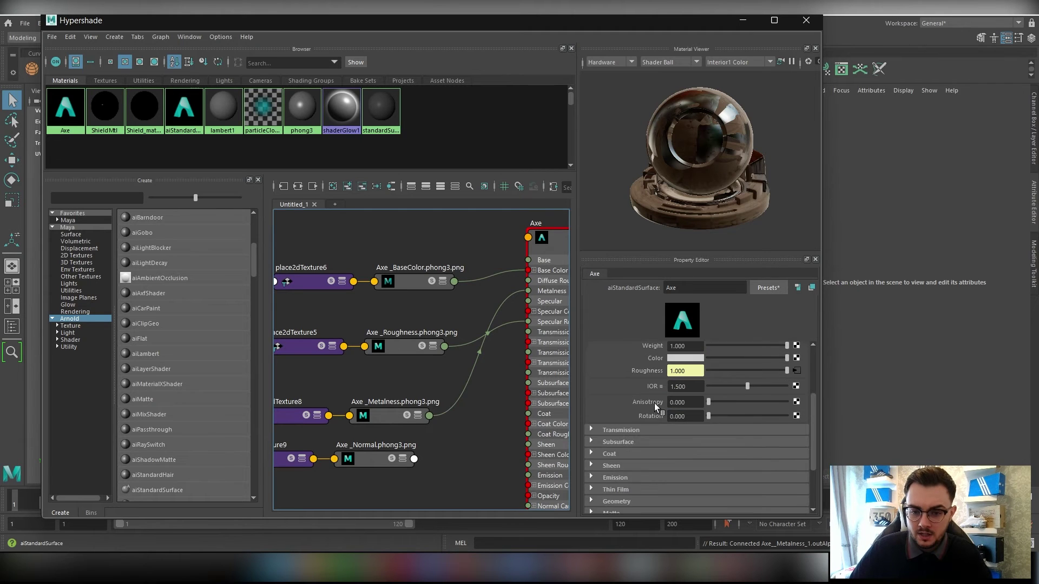
scroll(655, 396, "down", 3)
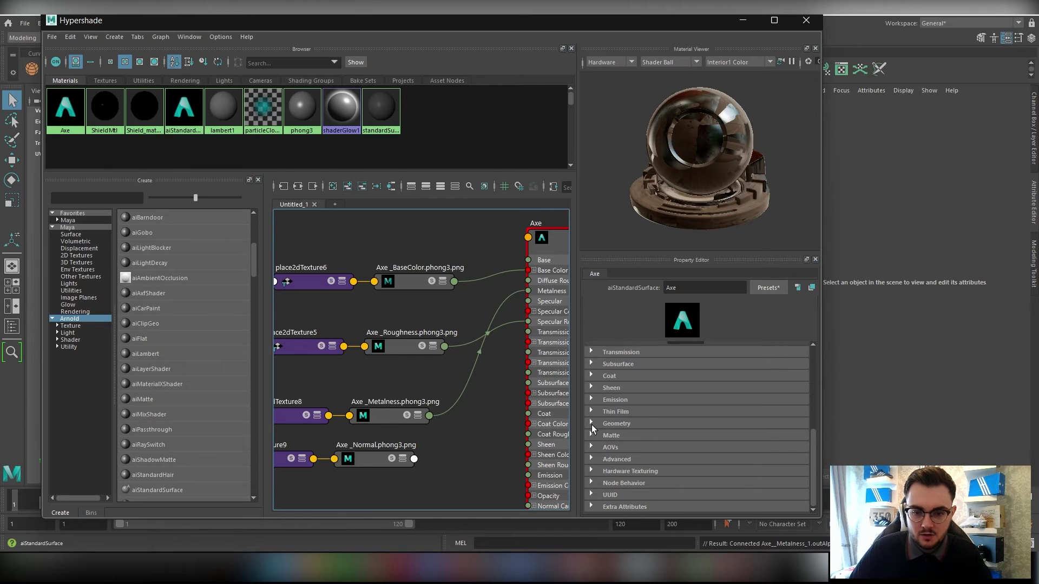
left_click(590, 425)
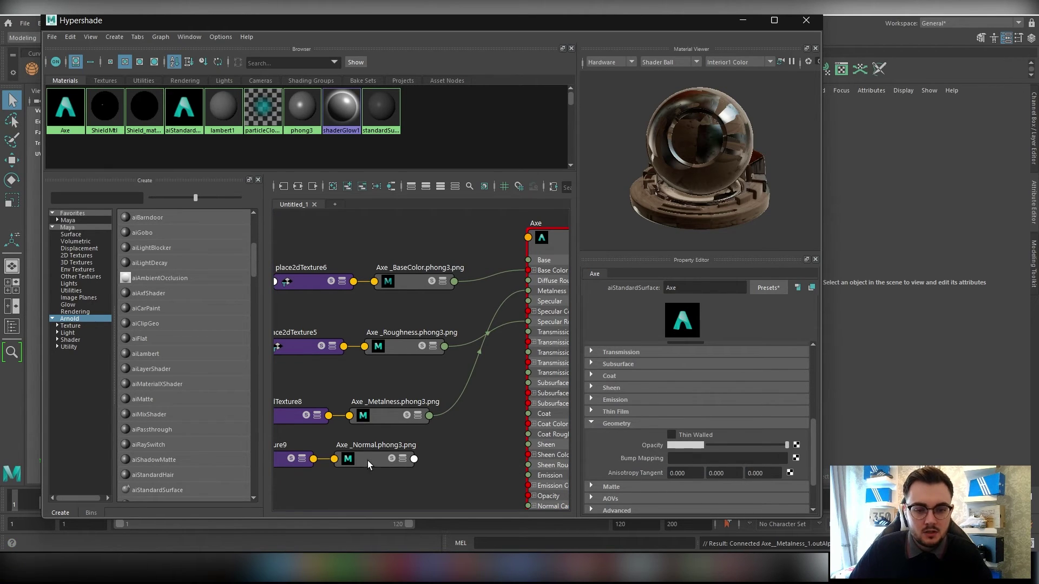
middle_click_drag(370, 459, 629, 459)
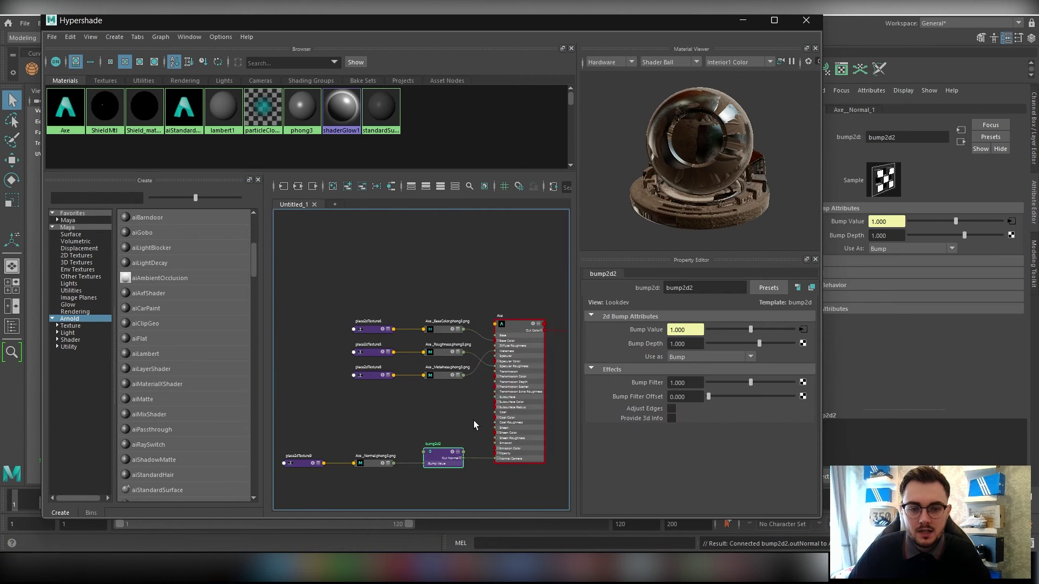
Step: Set the bump2d node between the Normal texture and the Axe material to be used as Tangent Space Normals
scroll(440, 426, "down", 3)
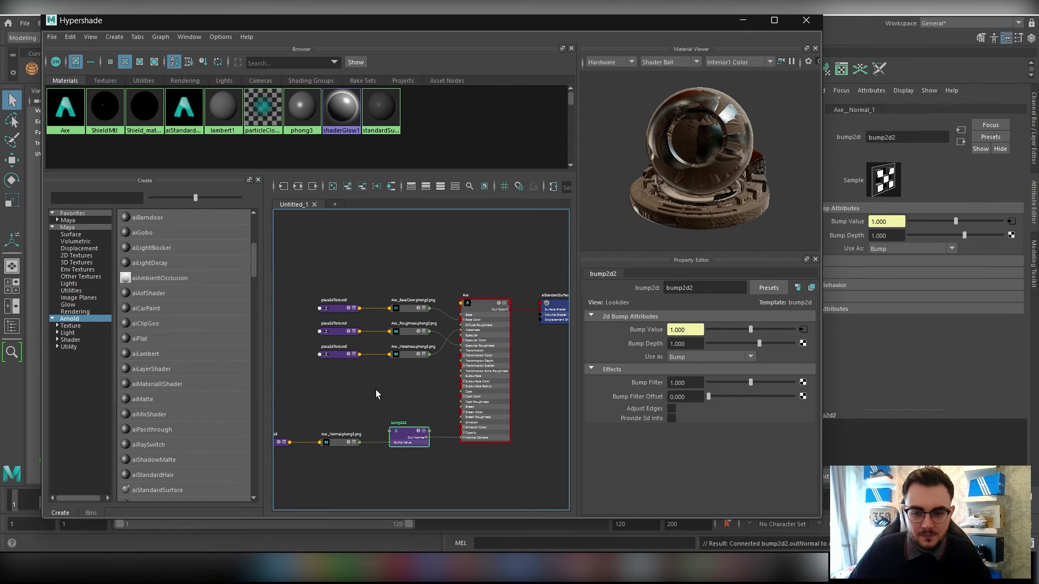
middle_click_drag(375, 389, 415, 374, "alt")
left_click(338, 369)
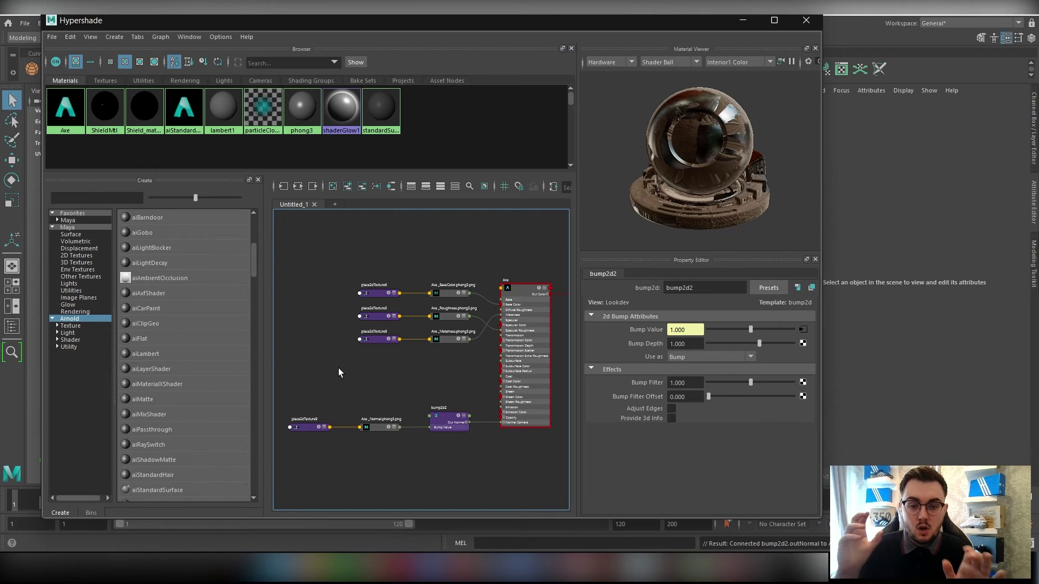
scroll(379, 389, "up", 5)
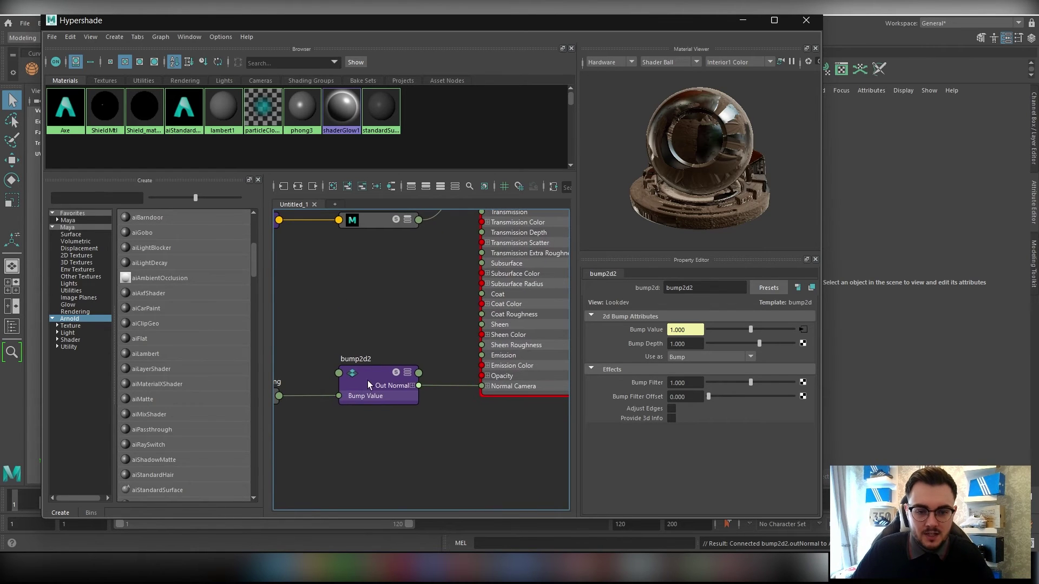
left_click(368, 384)
middle_click_drag(307, 319, 403, 342, "alt")
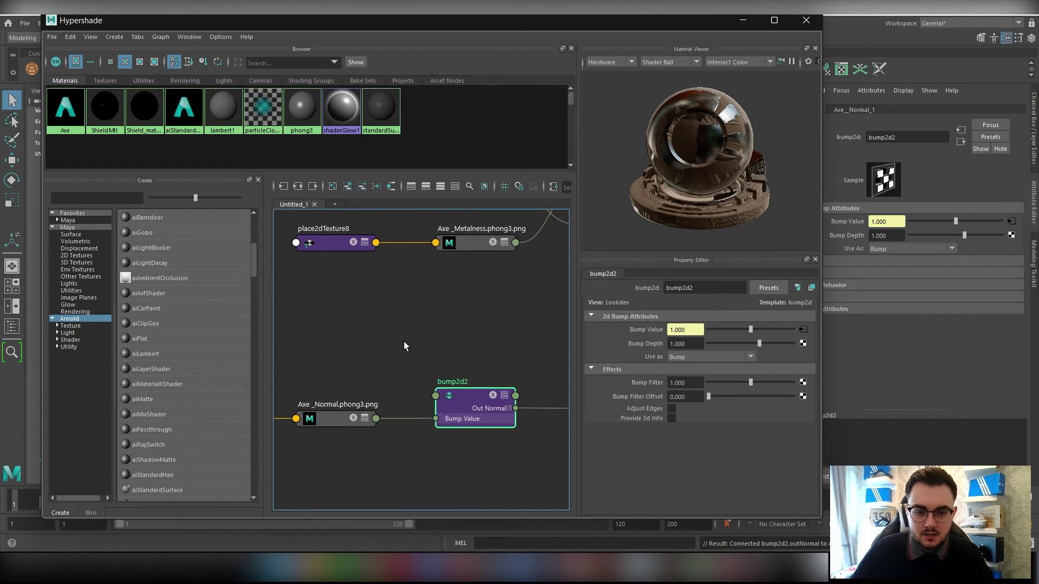
left_click(404, 346)
scroll(401, 352, "down", 3)
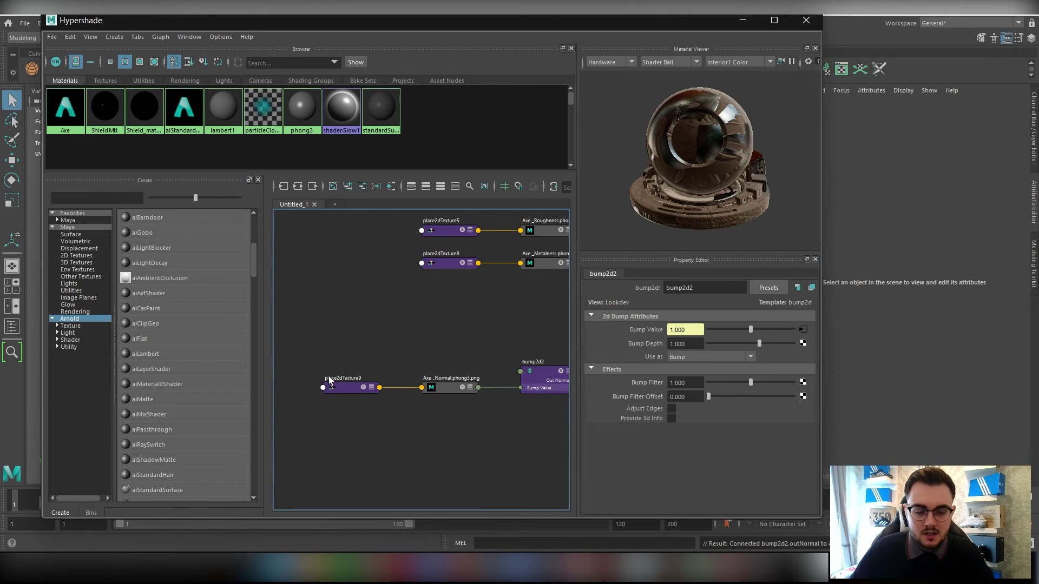
middle_click_drag(525, 353, 436, 366, "alt")
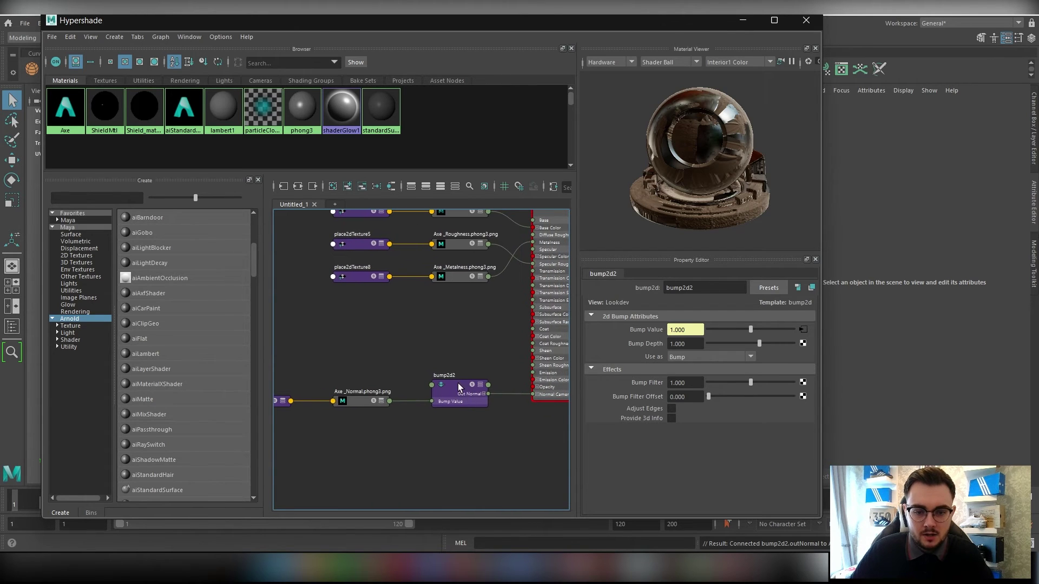
left_click(457, 383)
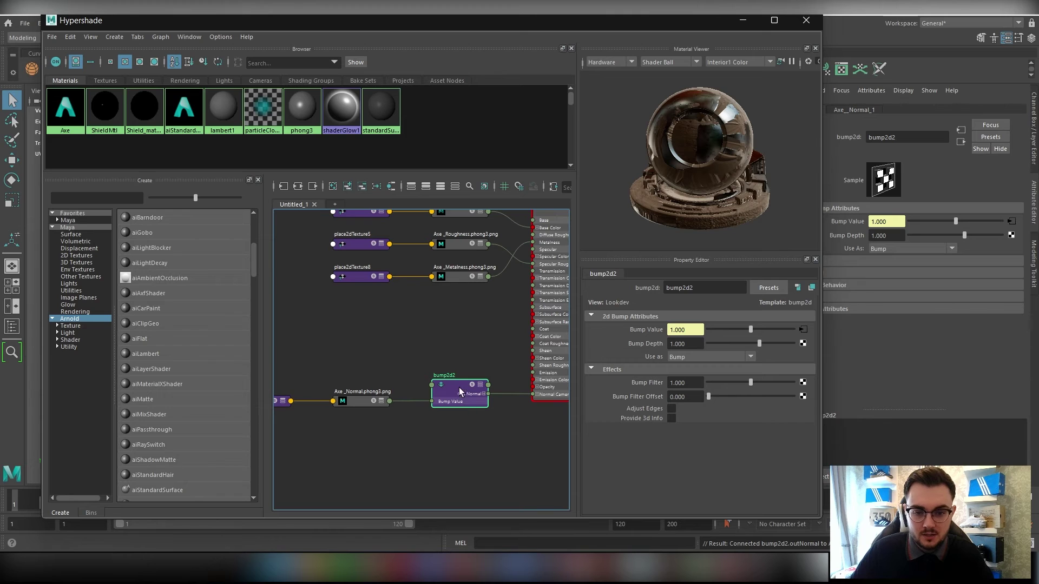
left_click(695, 357)
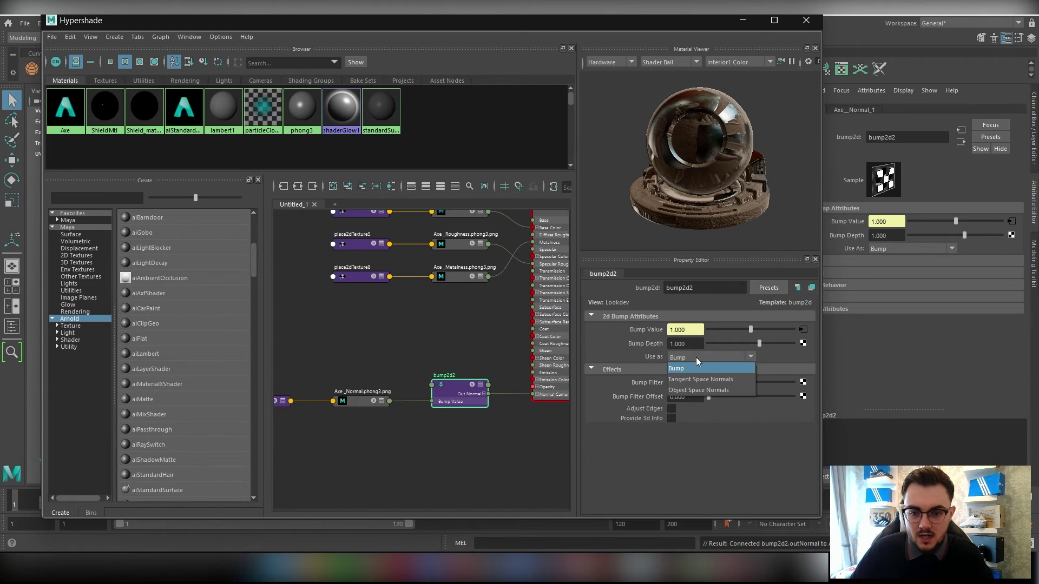
left_click(702, 373)
left_click(687, 358)
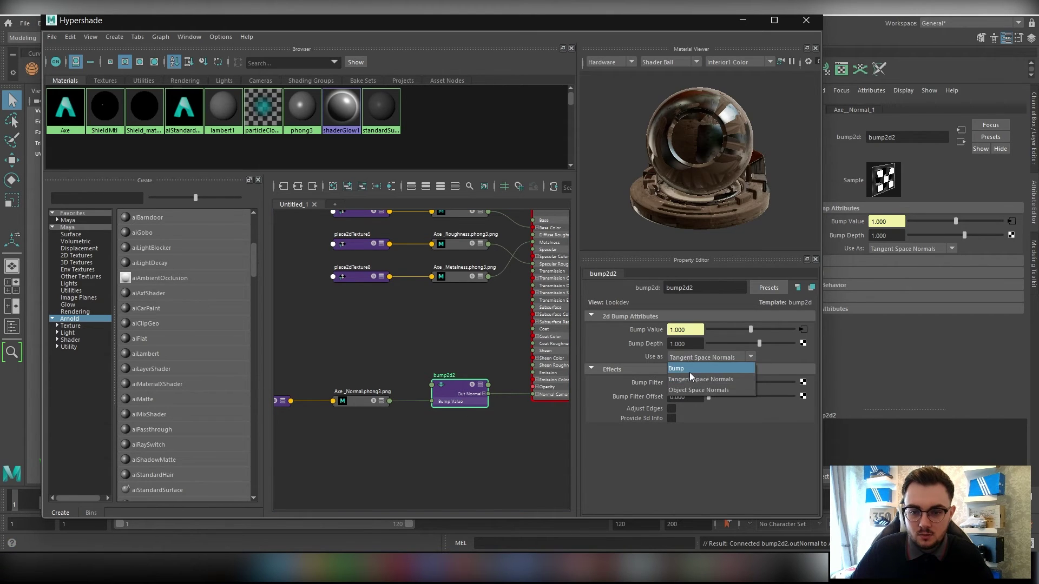
left_click(689, 369)
left_click(689, 356)
left_click(690, 379)
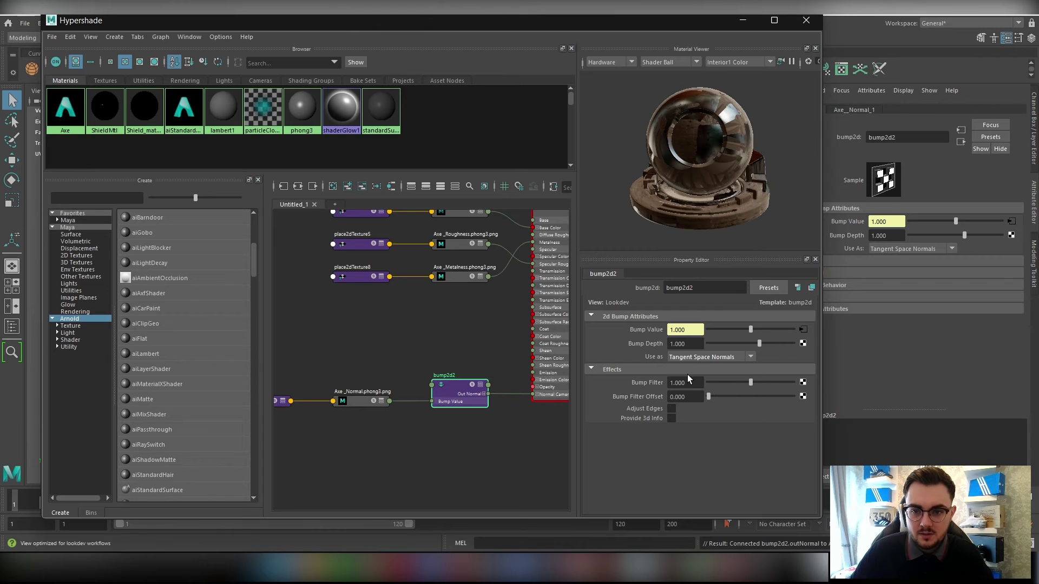
Step: Move the Height texture and its placement node to just below the Axe material network
left_click(501, 346)
key("a")
left_click_drag(321, 297, 456, 372)
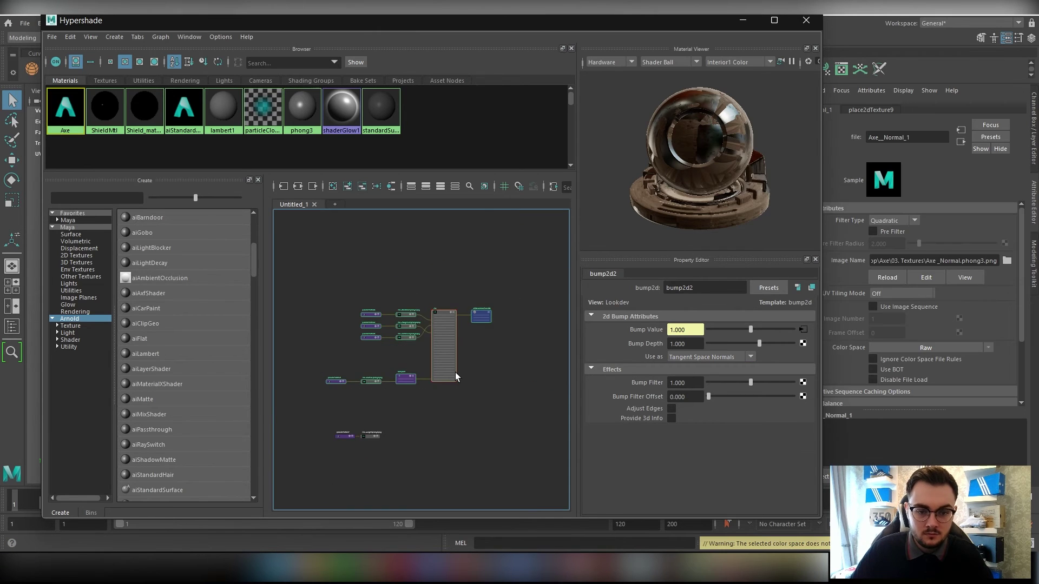
key("f")
left_click_drag(292, 416, 403, 490)
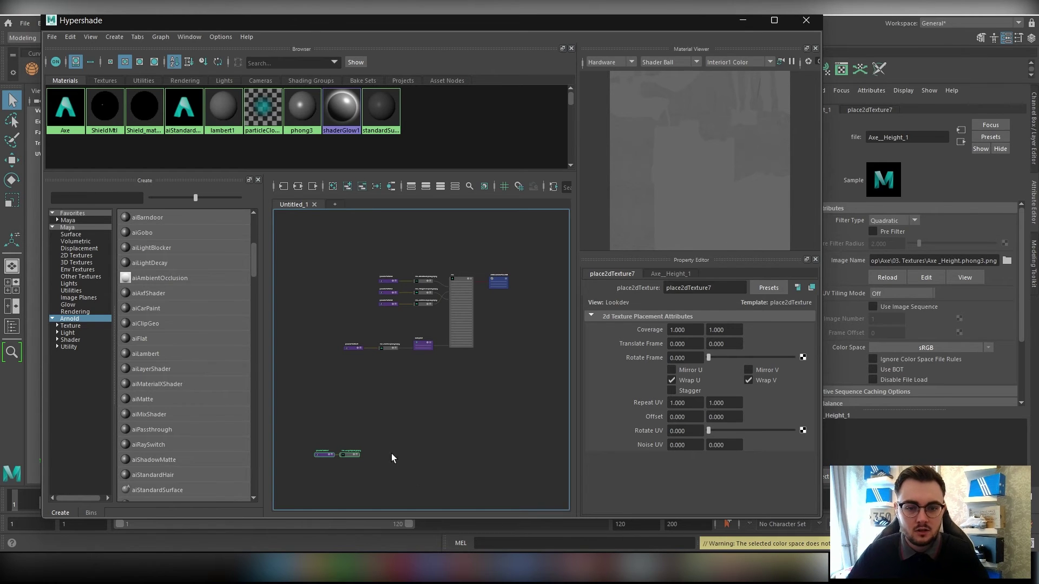
left_click_drag(345, 456, 438, 389)
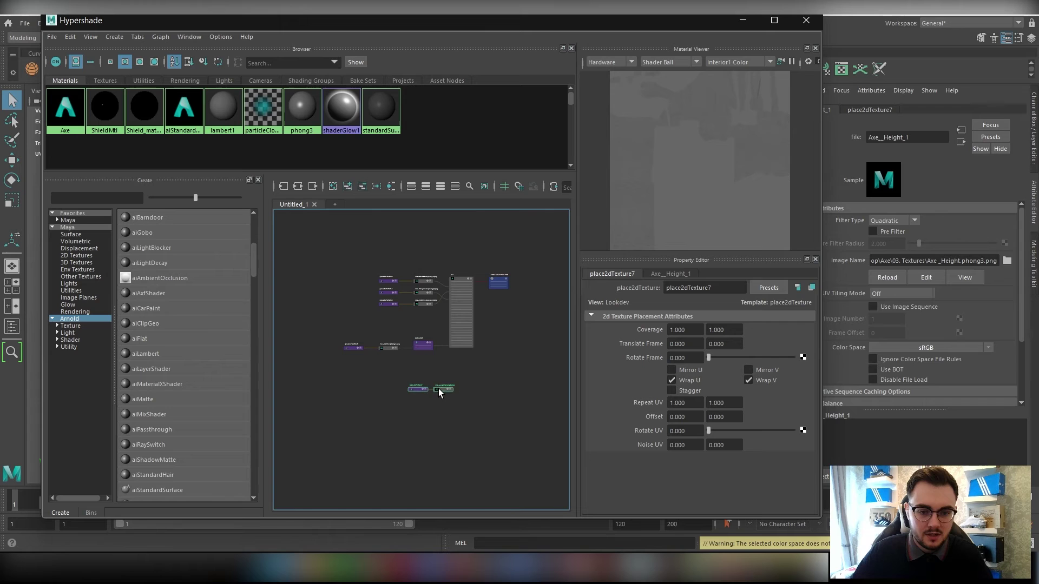
left_click(469, 357)
scroll(471, 353, "up", 3)
middle_click_drag(446, 378, 411, 414, "alt")
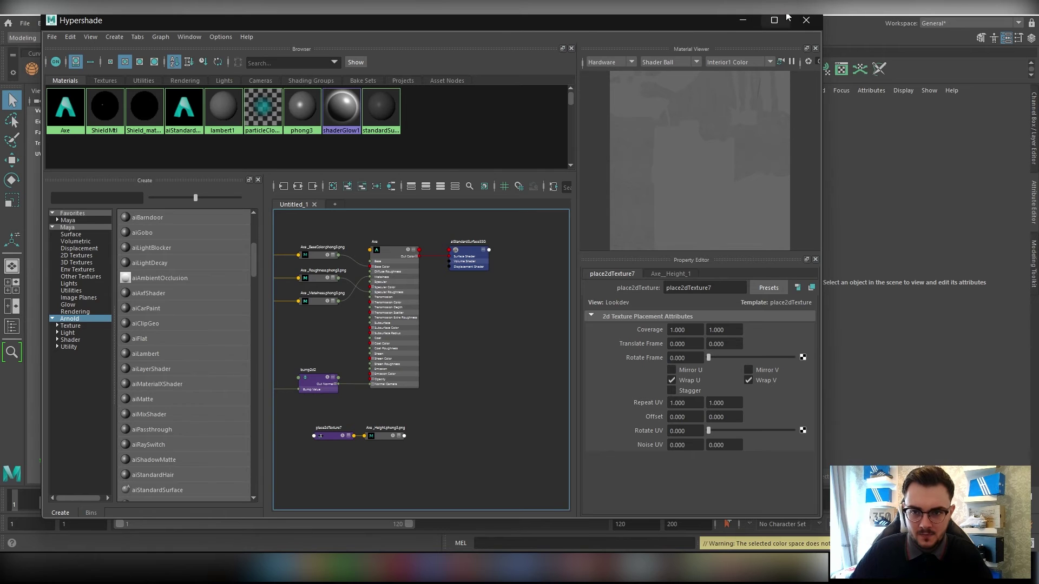
Step: Minimize Hypershade and assign the existing Axe material to the axe mesh in the viewport
left_click_drag(699, 24, 742, 65)
left_click(787, 64)
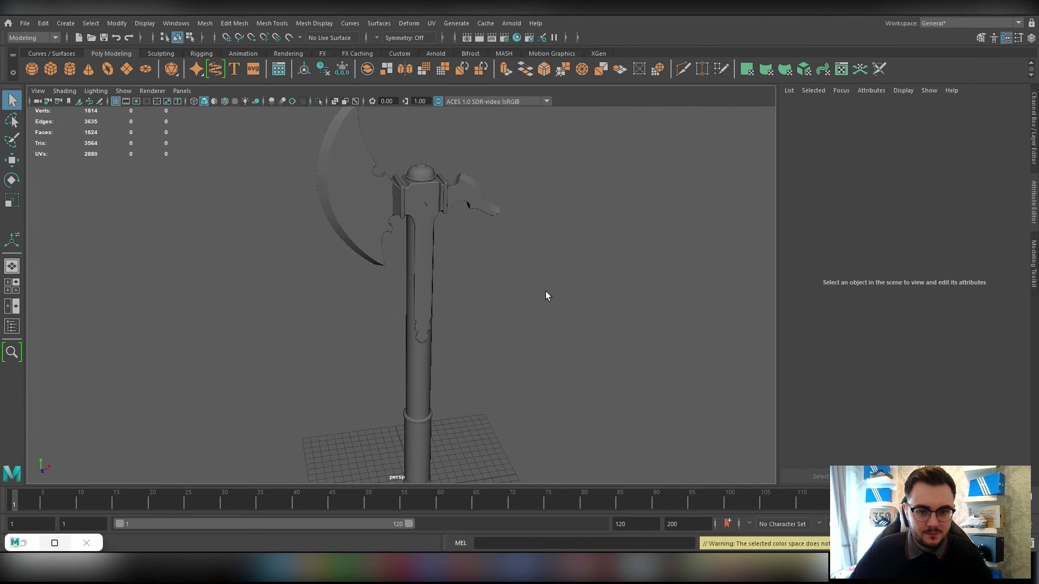
left_click(449, 191)
left_click_drag(476, 250, 436, 214, "alt")
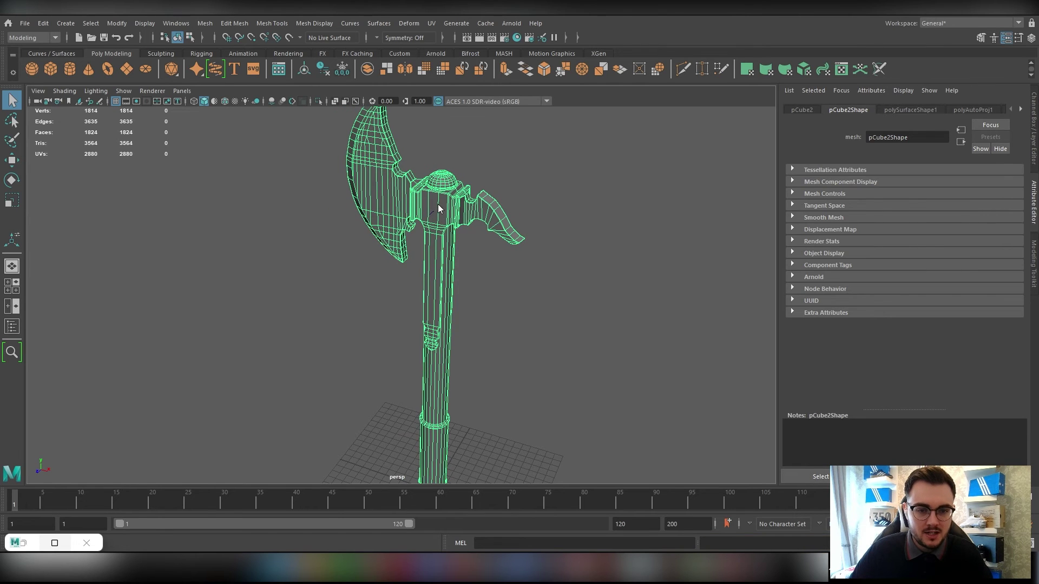
right_click_drag(437, 204, 509, 496)
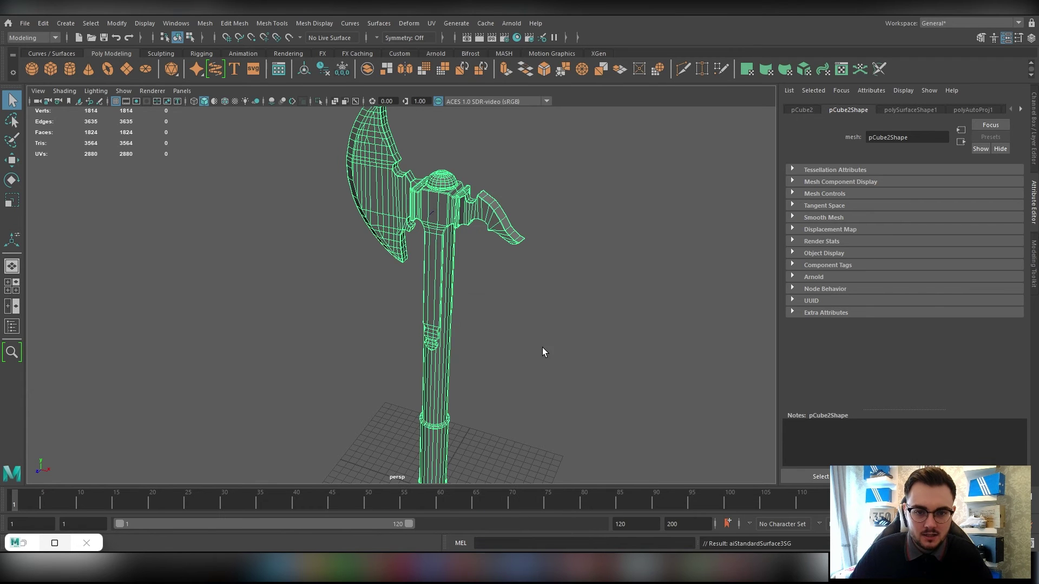
left_click(541, 348)
left_click_drag(541, 348, 423, 329, "alt")
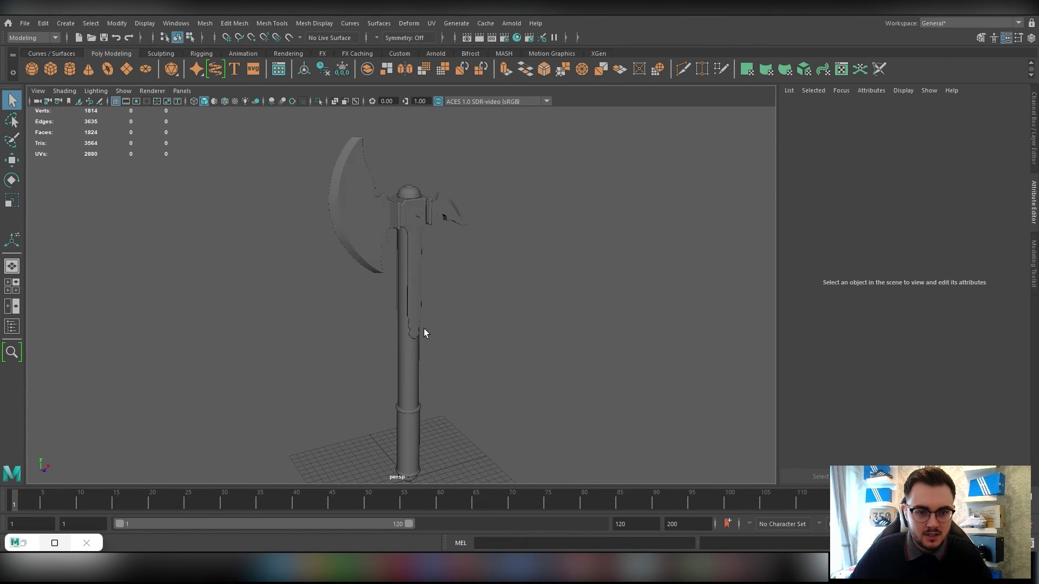
Step: Delete the construction history of the axe mesh and check its Axe material attributes
left_click(425, 204)
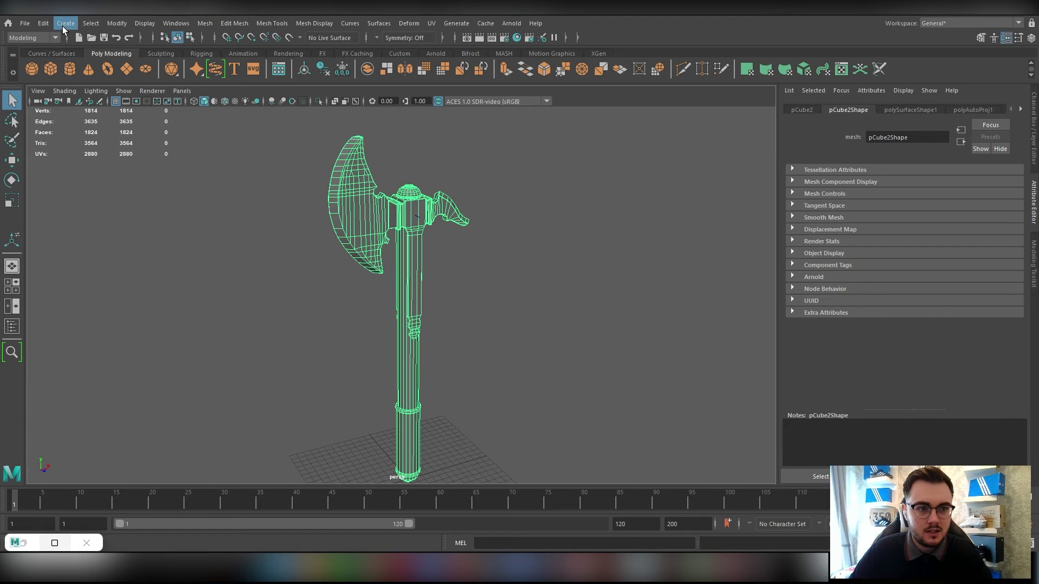
left_click(43, 23)
mouse_move(93, 167)
left_click(212, 164)
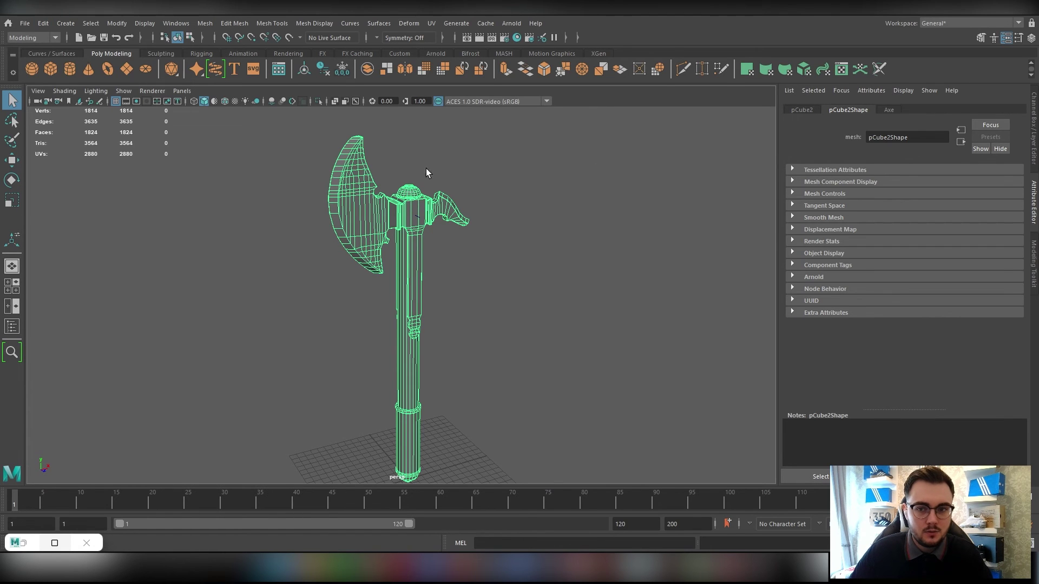
left_click(888, 110)
left_click(480, 272)
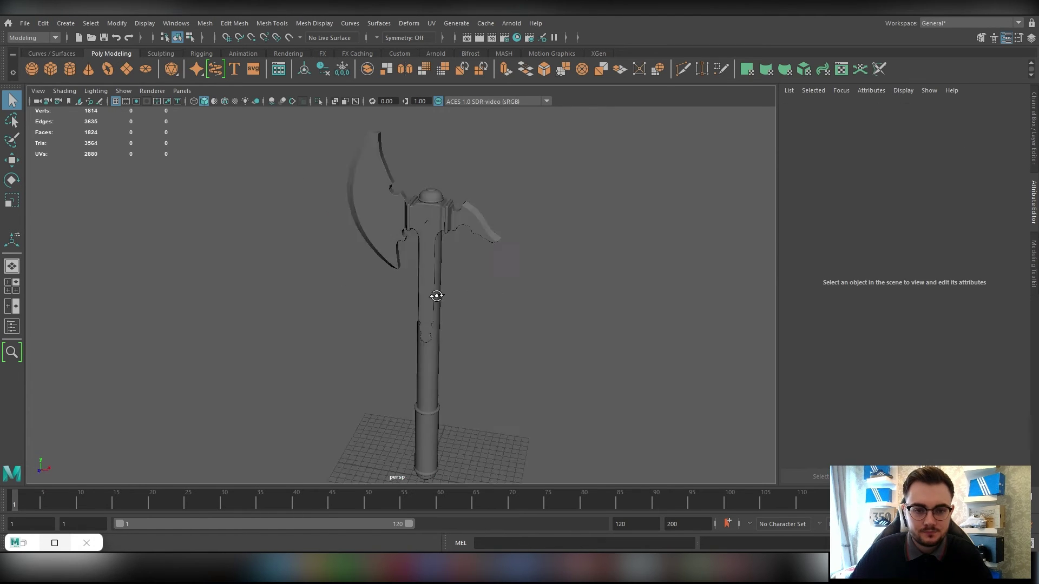
left_click_drag(436, 295, 465, 300, "alt")
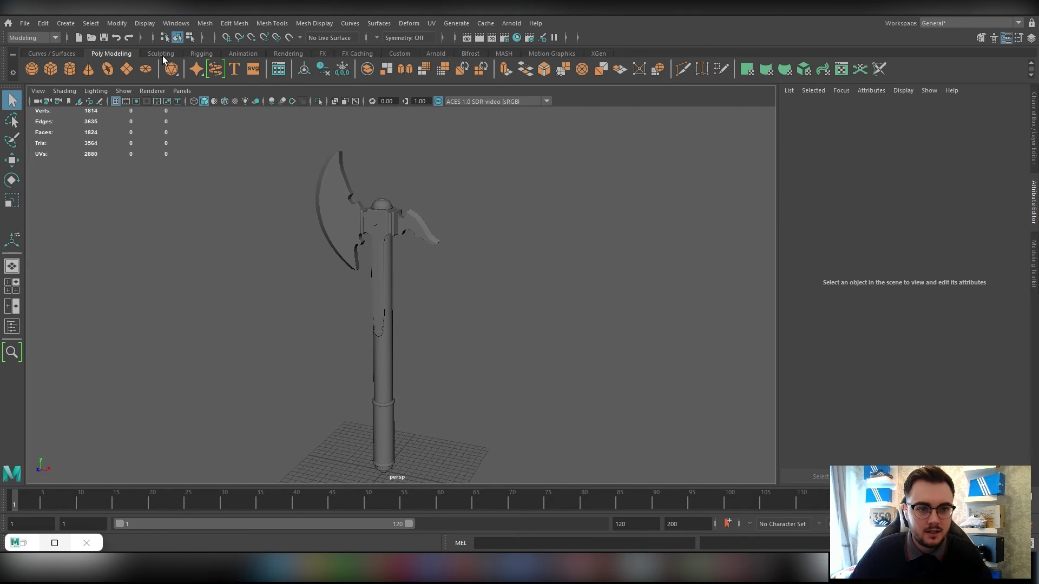
Step: Add an Arnold Physical Sky to light the axe scene
left_click(435, 53)
left_click(90, 70)
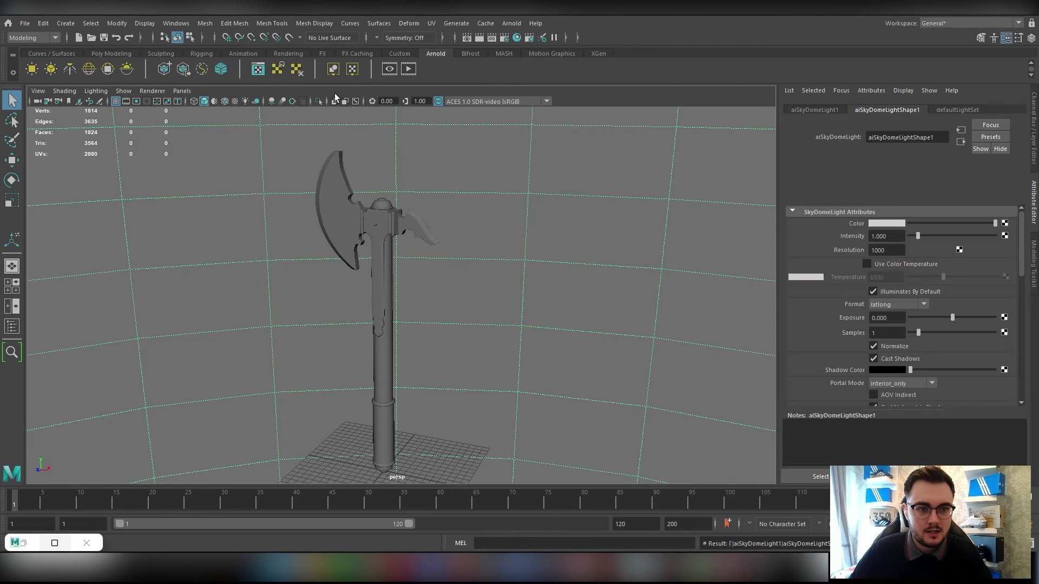
key("ctrl+z")
left_click(126, 69)
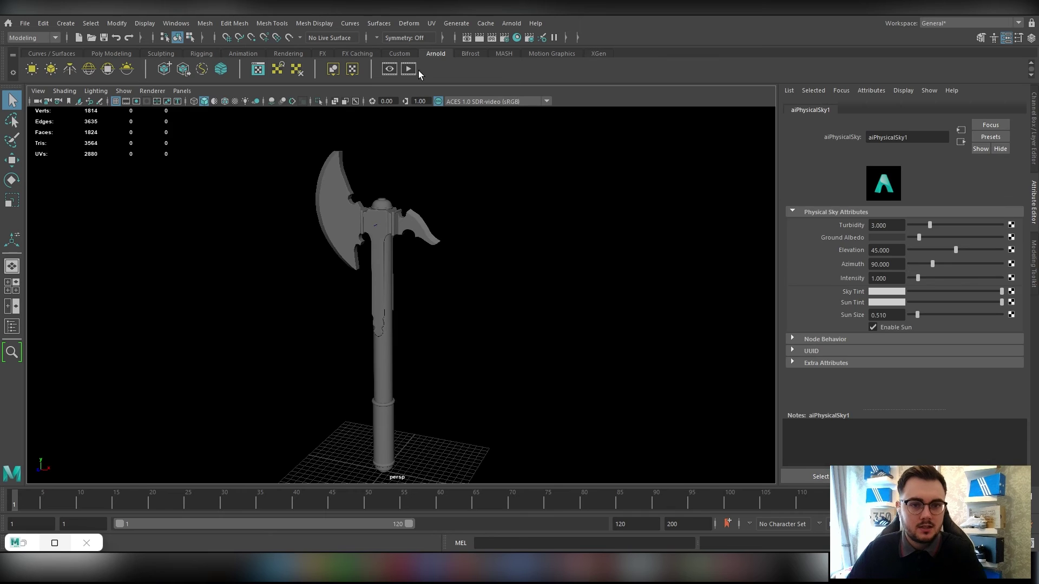
Step: Start an interactive Arnold RenderView render of the axe lit by the Physical Sky
left_click(390, 69)
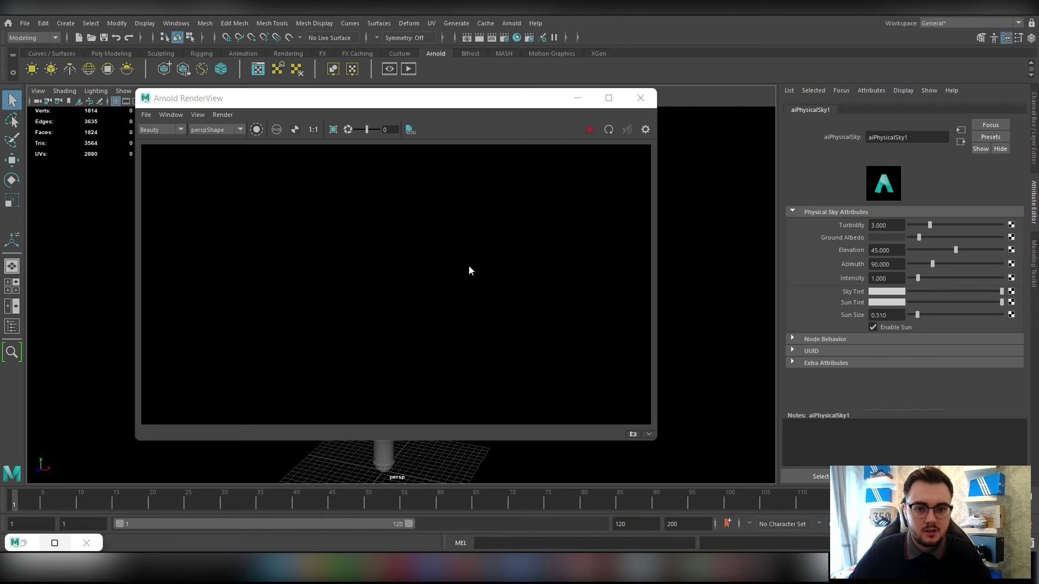
left_click(589, 129)
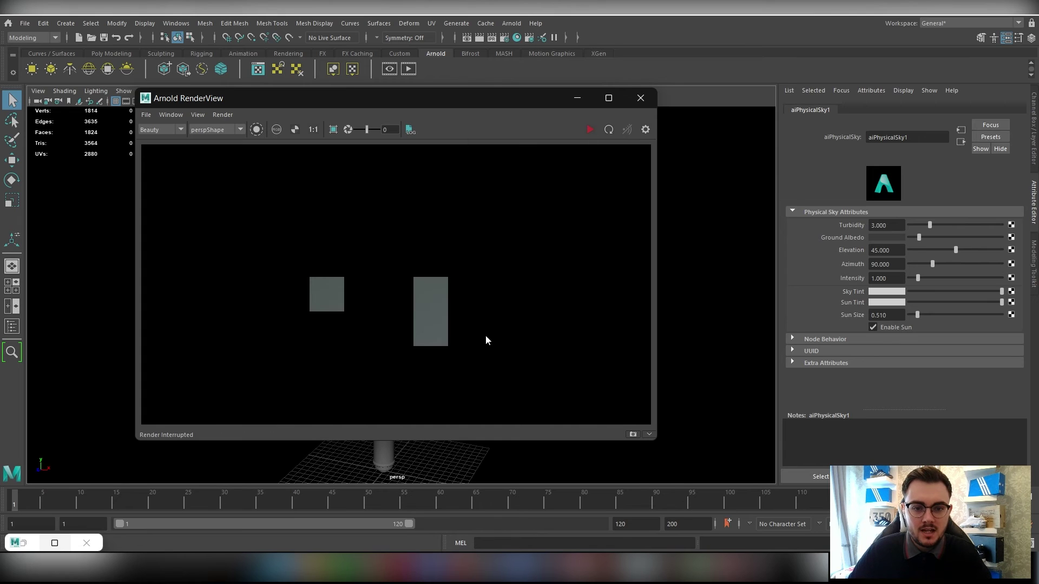
left_click(588, 129)
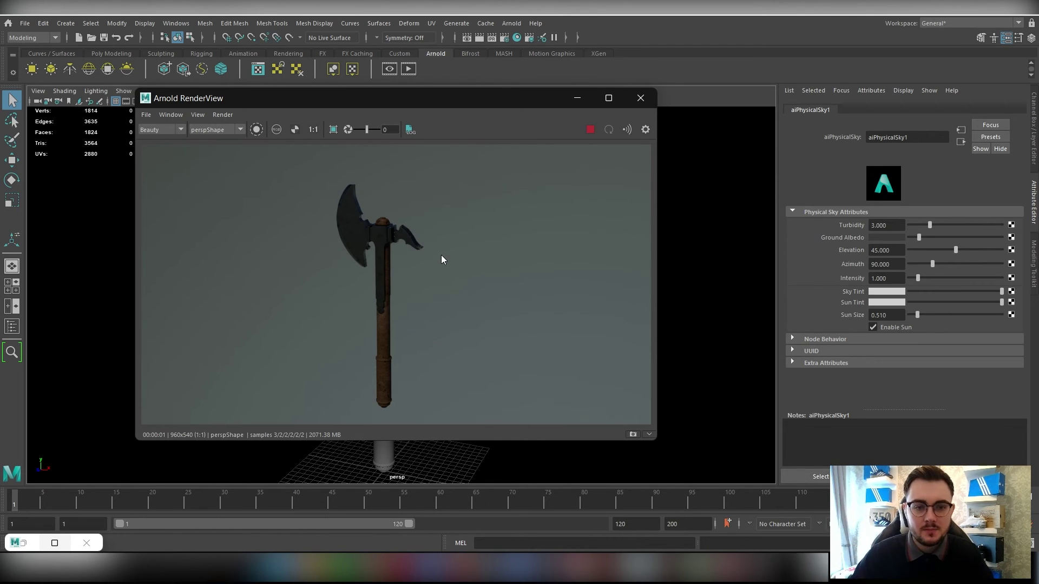
Step: Delete the Physical Sky dome and add an Arnold SkyDome light in its place
left_click(674, 190)
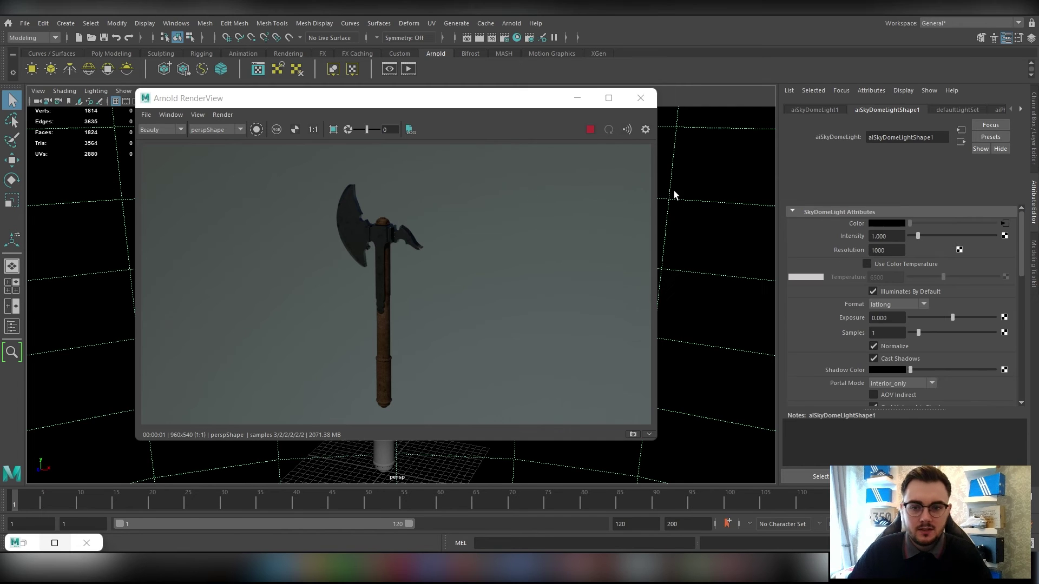
key("Delete")
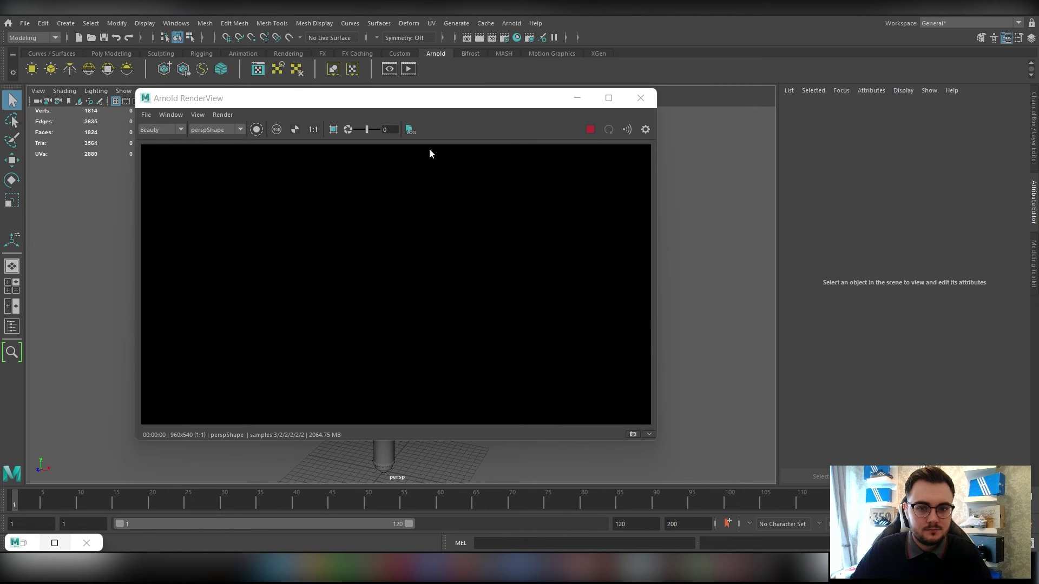
left_click(88, 68)
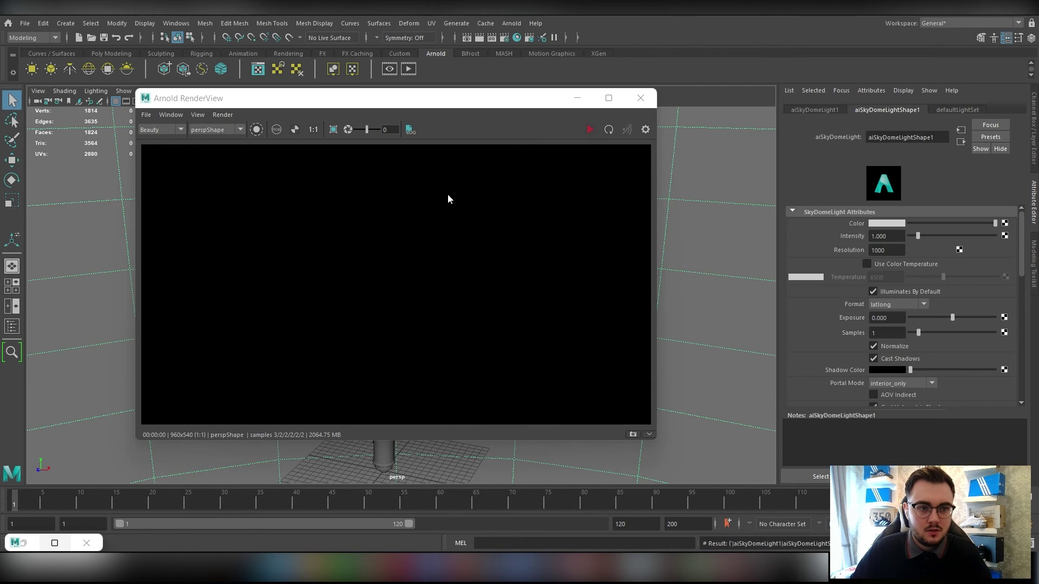
Step: Render the axe under the SkyDome light, examine its textures from a rotated view, and close the Arnold RenderView
left_click(590, 130)
left_click(590, 130)
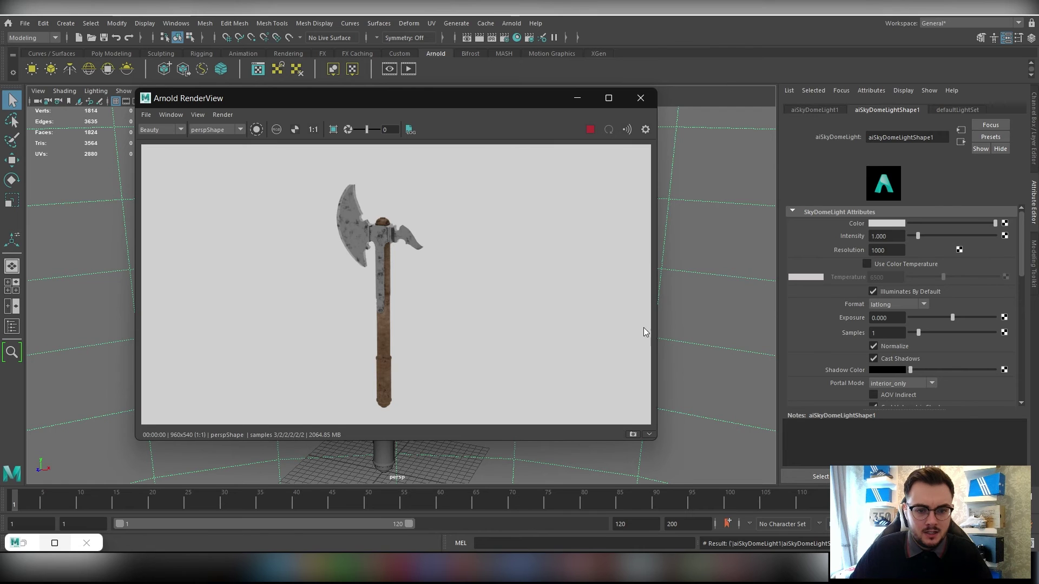
mouse_move(676, 311)
left_mouse_down("alt")
mouse_move(690, 303)
mouse_move(665, 309)
left_mouse_up("alt")
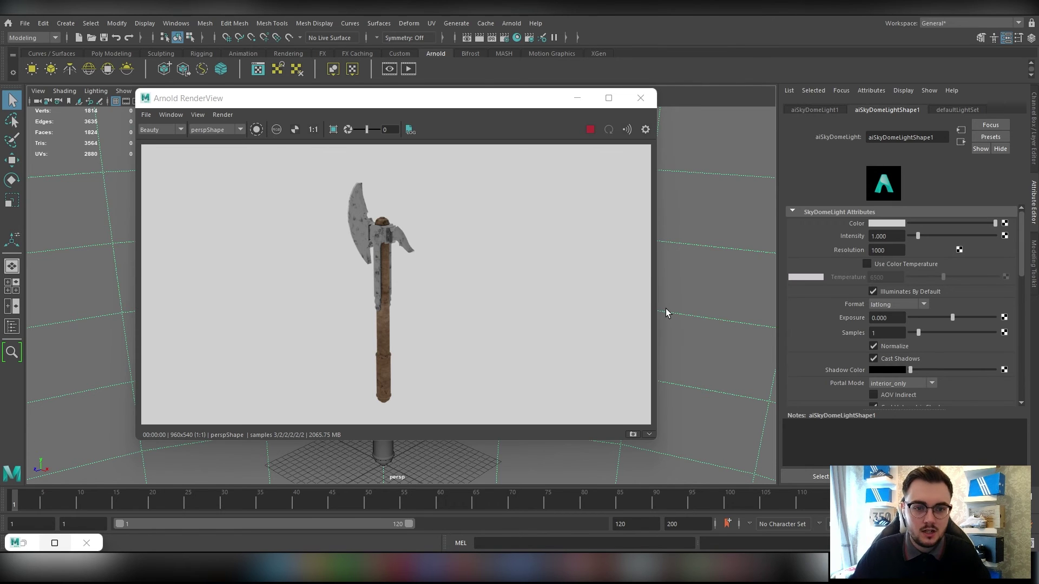
scroll(649, 287, "up", 1)
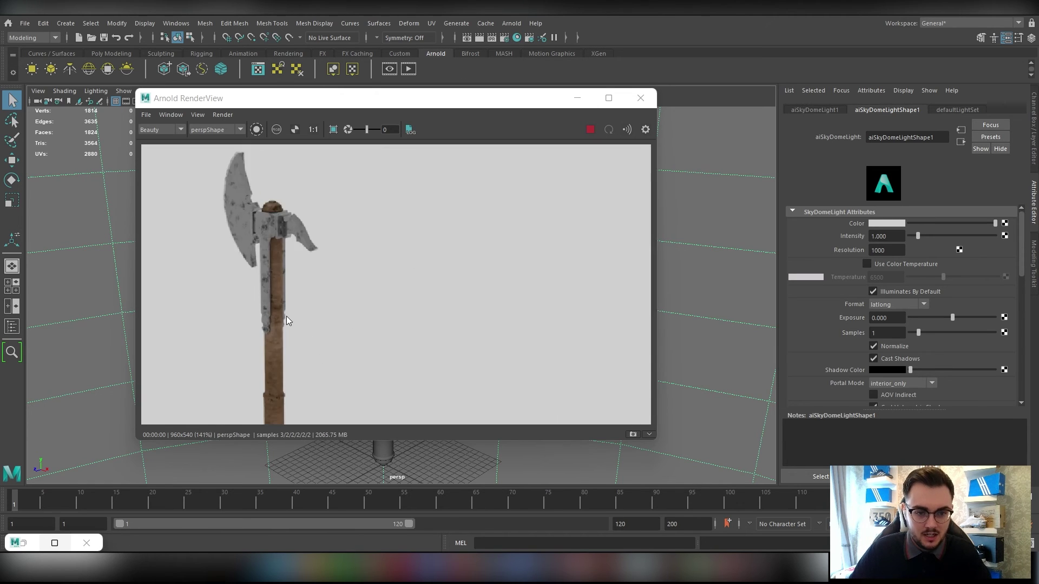
scroll(385, 303, "down", 2)
left_click(640, 98)
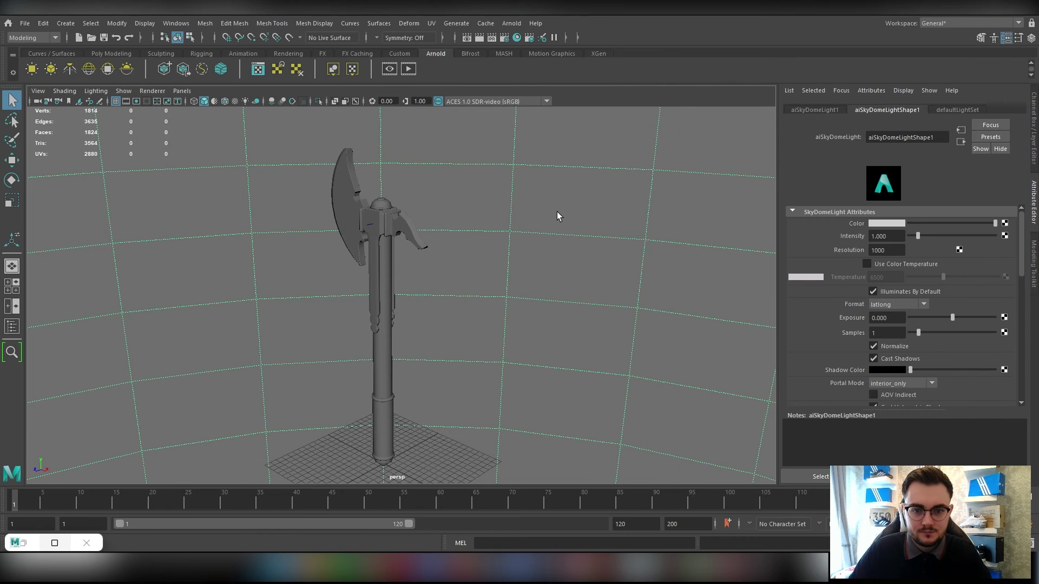
key("Delete")
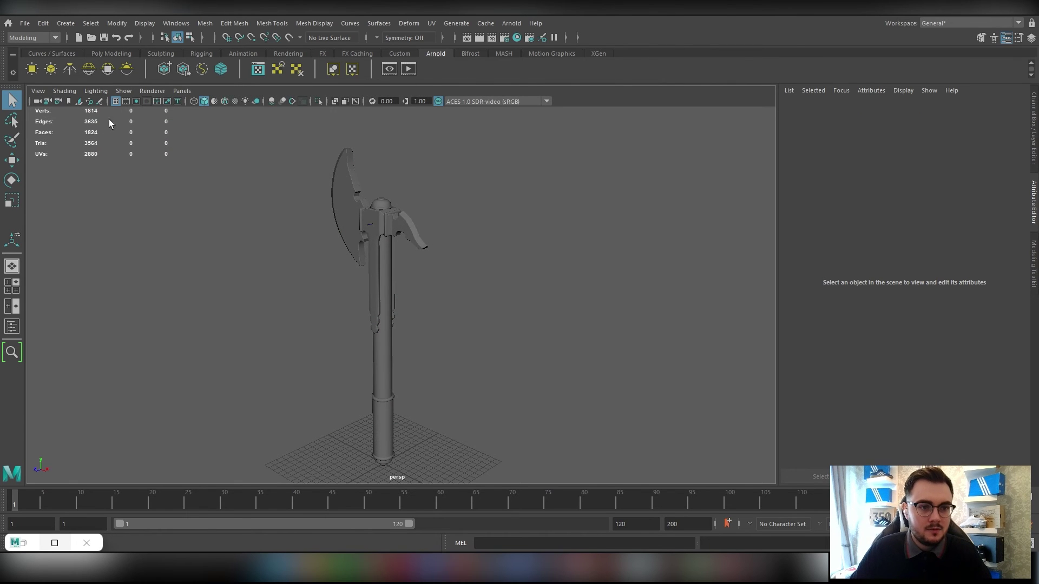
key("ctrl+z")
left_click(394, 220)
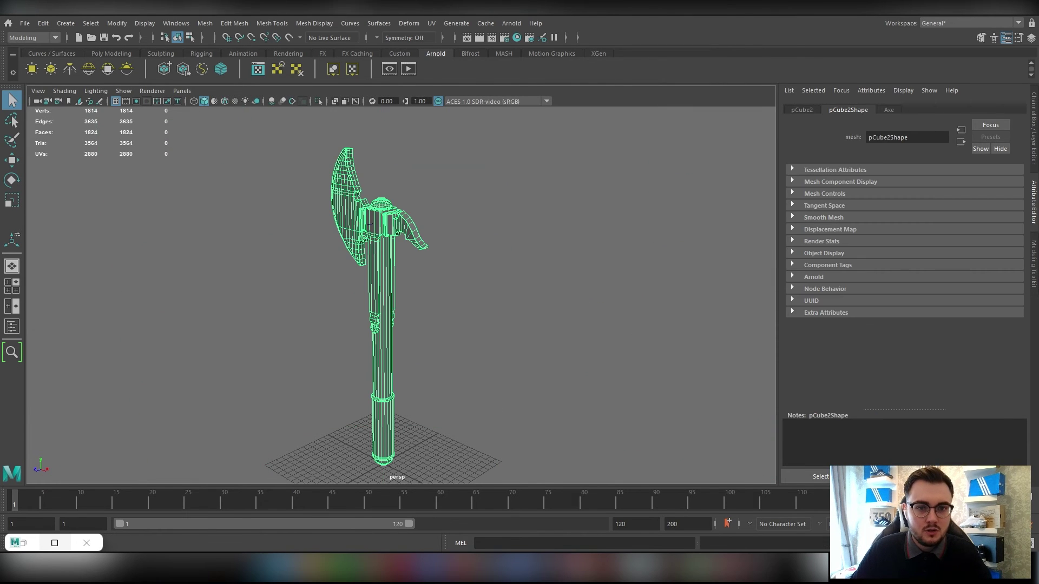
Step: Connect the Axe Height texture to the displacement material of the aiStandardSurface3SG shading group in Hypershade
left_click(516, 37)
left_click_drag(595, 73, 613, 115)
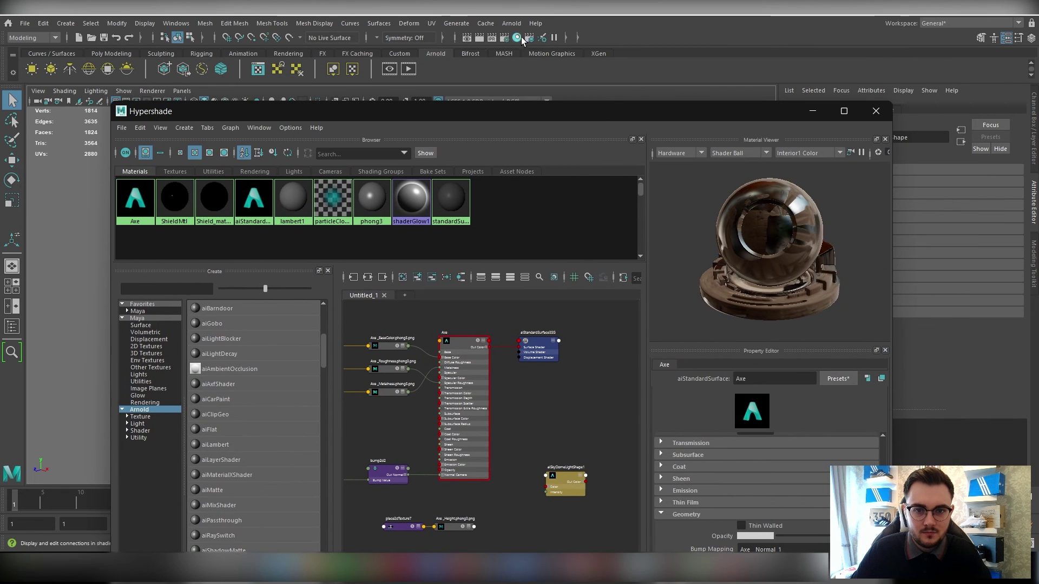
left_click(806, 114)
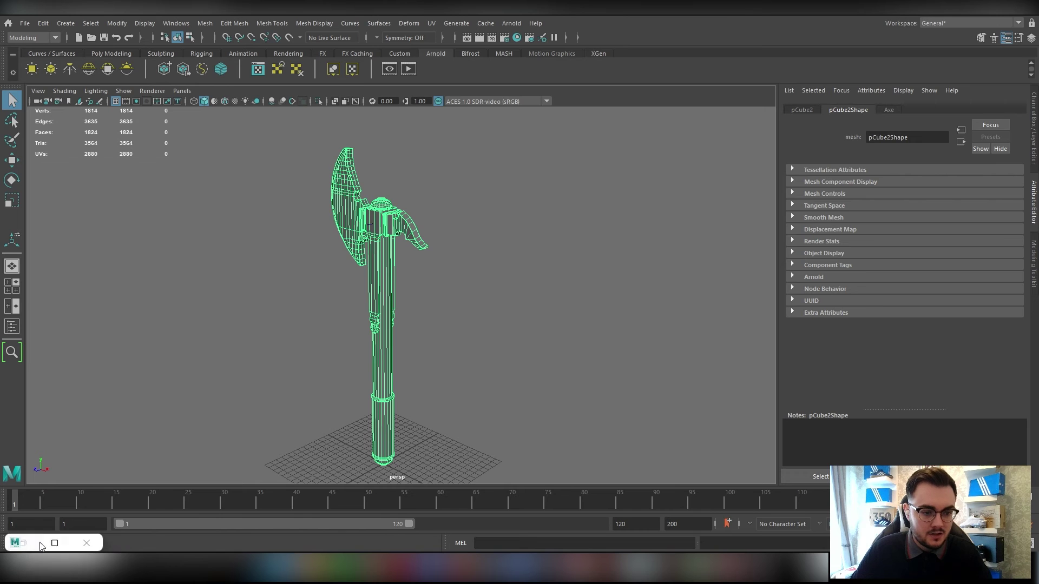
left_click(54, 544)
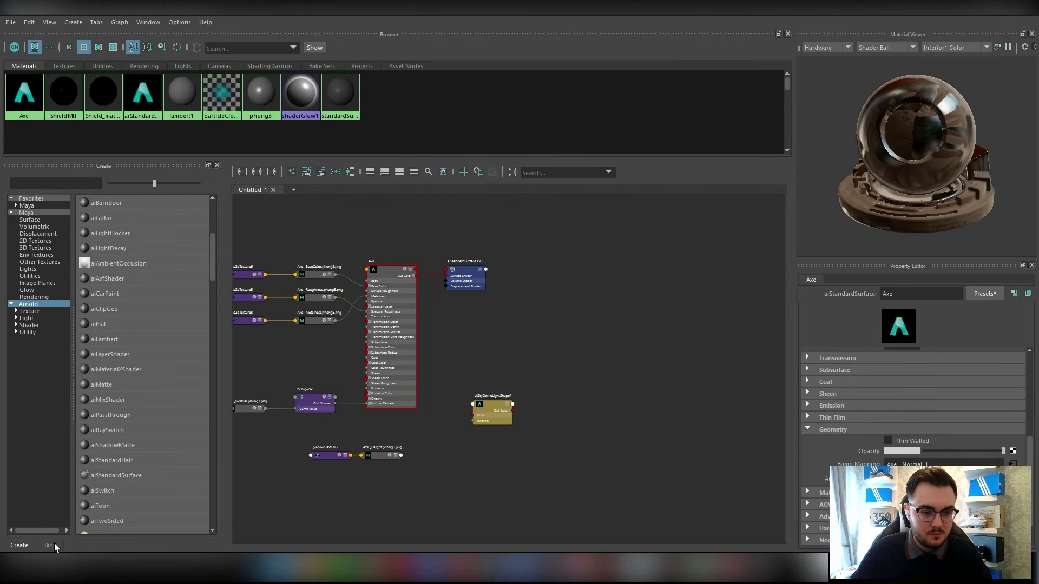
scroll(528, 368, "up", 3)
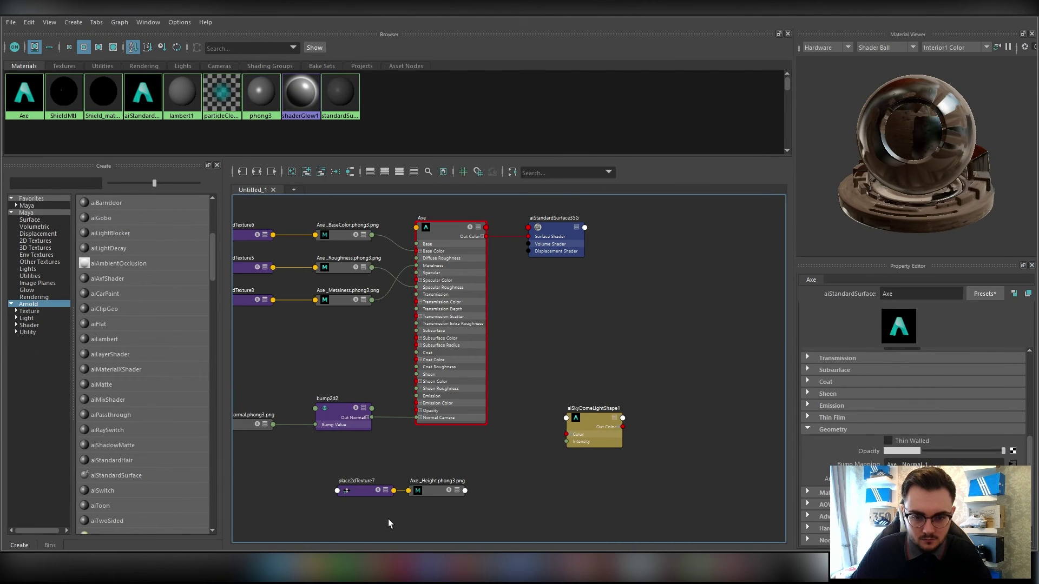
left_click(426, 490)
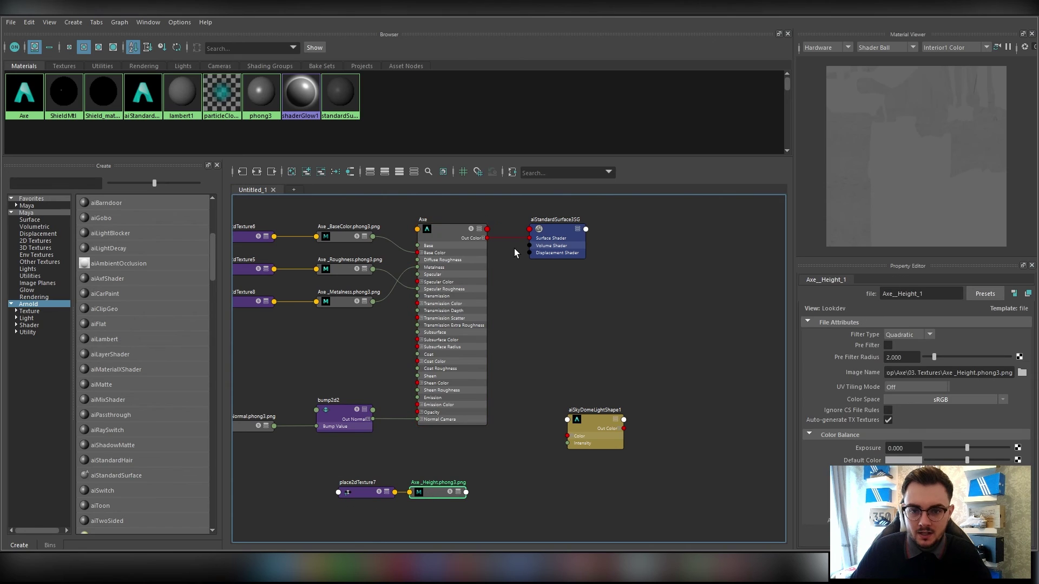
left_click(557, 230)
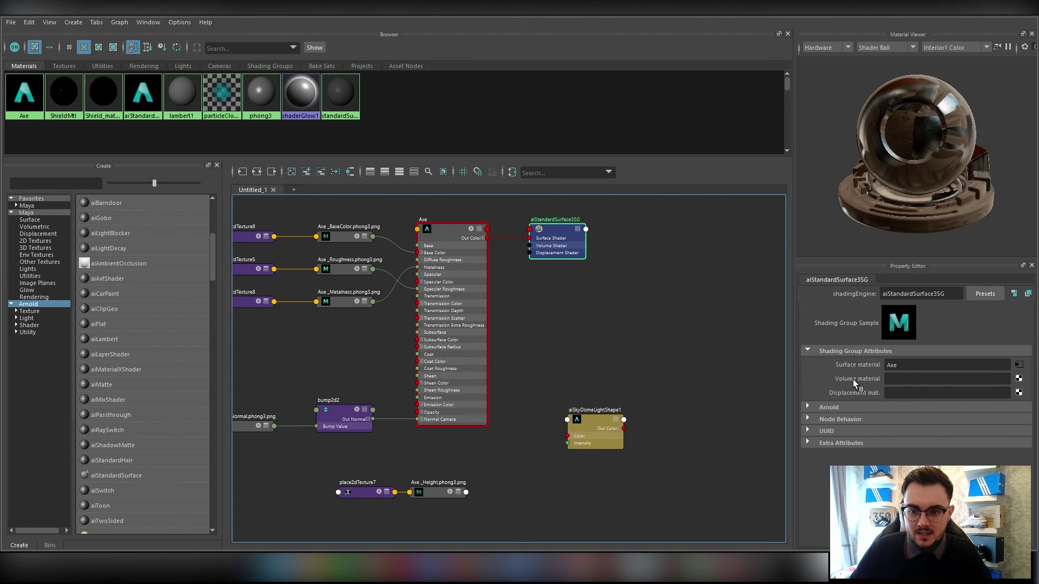
middle_click_drag(433, 492, 839, 396)
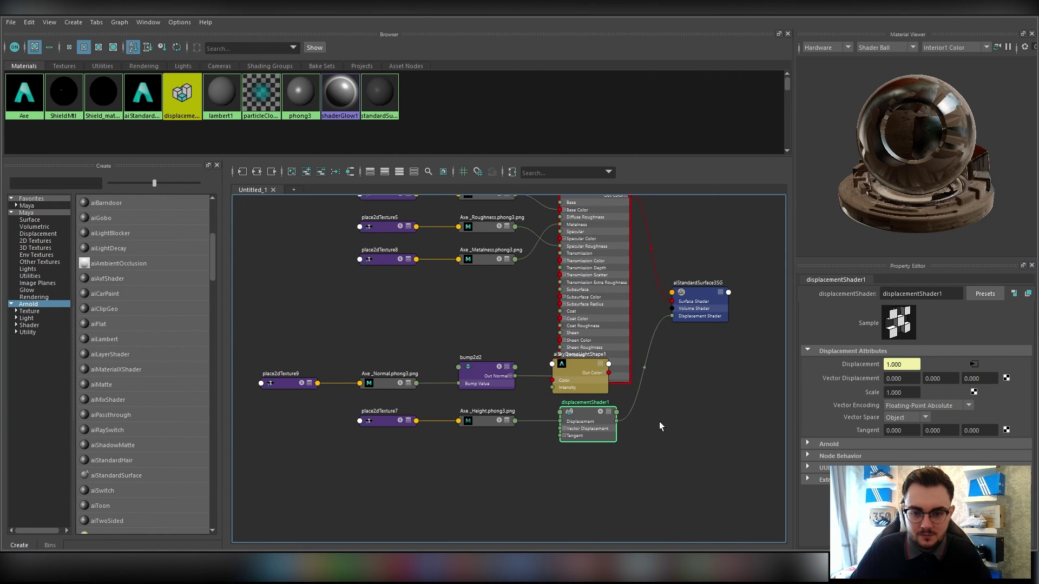
Step: Move the SkyDome light node clear of the material network and open the displacement shader's Arnold attributes
left_click_drag(579, 375, 713, 429)
middle_click_drag(713, 425, 641, 437, "alt")
left_click(636, 319)
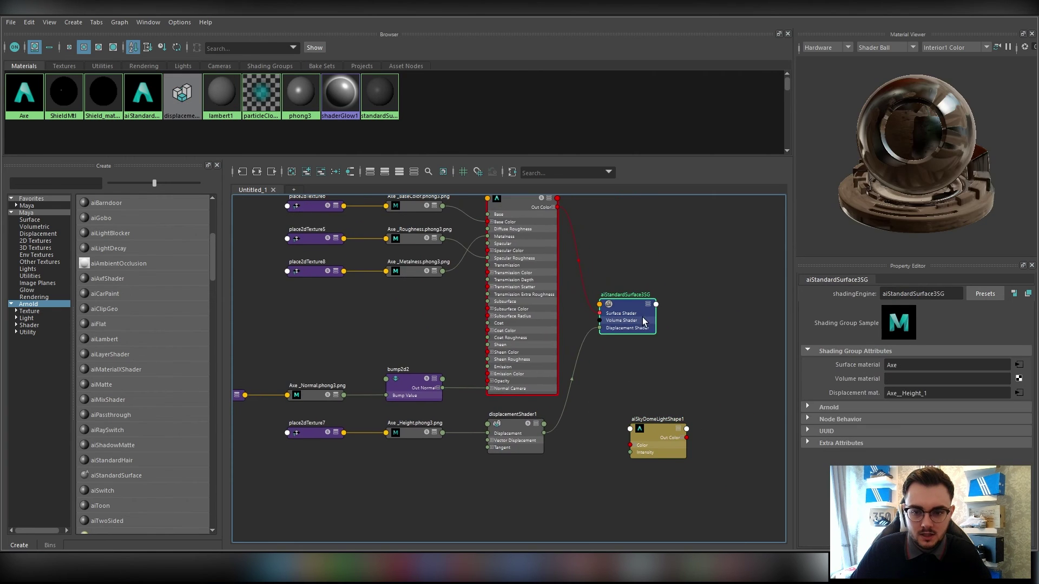
left_click(499, 429)
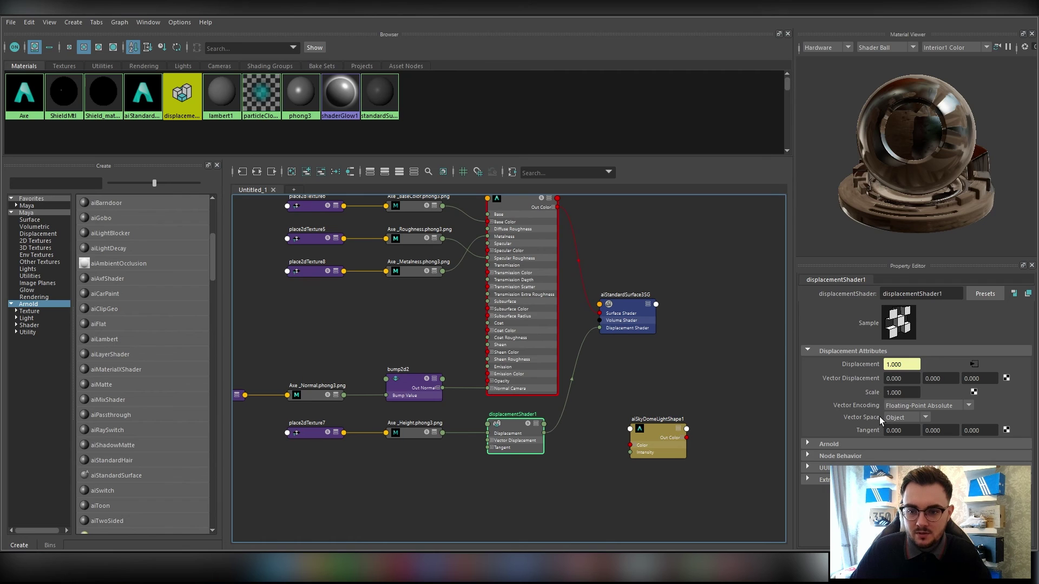
left_click(845, 443)
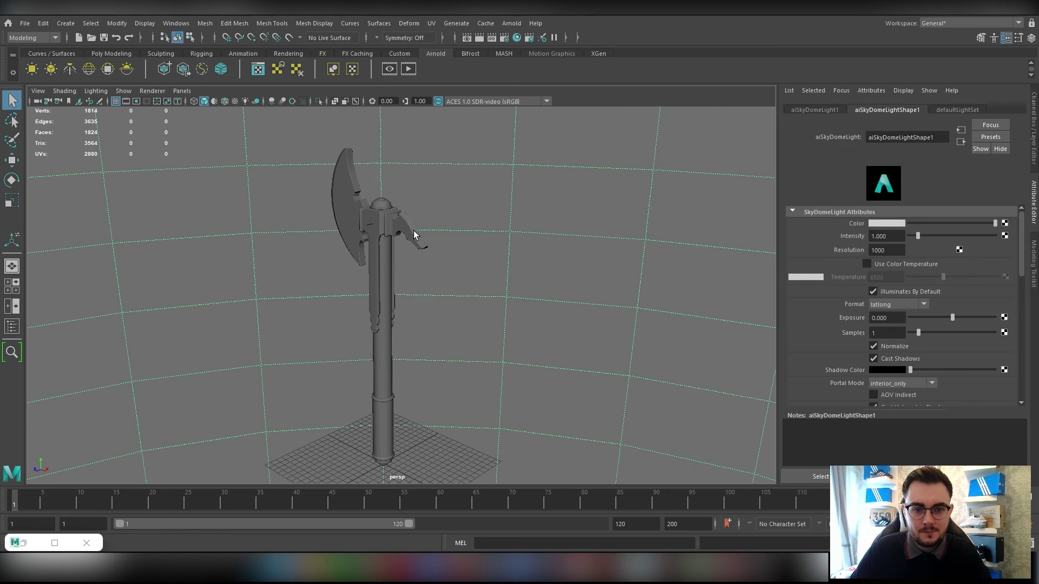
Step: Render the axe with the displacement in Arnold RenderView and examine its head and handle up close from another angle
left_click(413, 234)
scroll(454, 216, "up", 2)
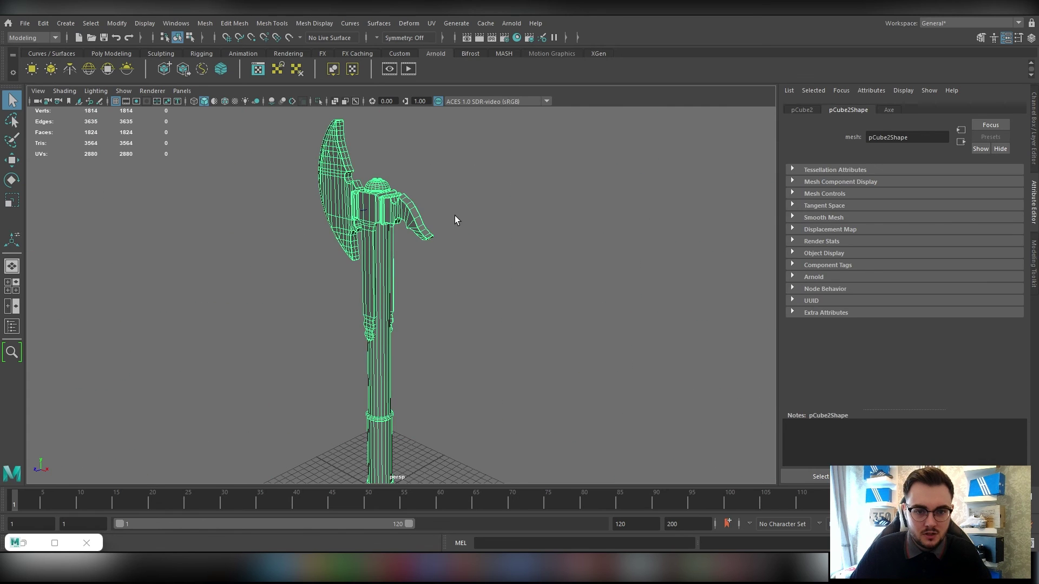
left_click(420, 215)
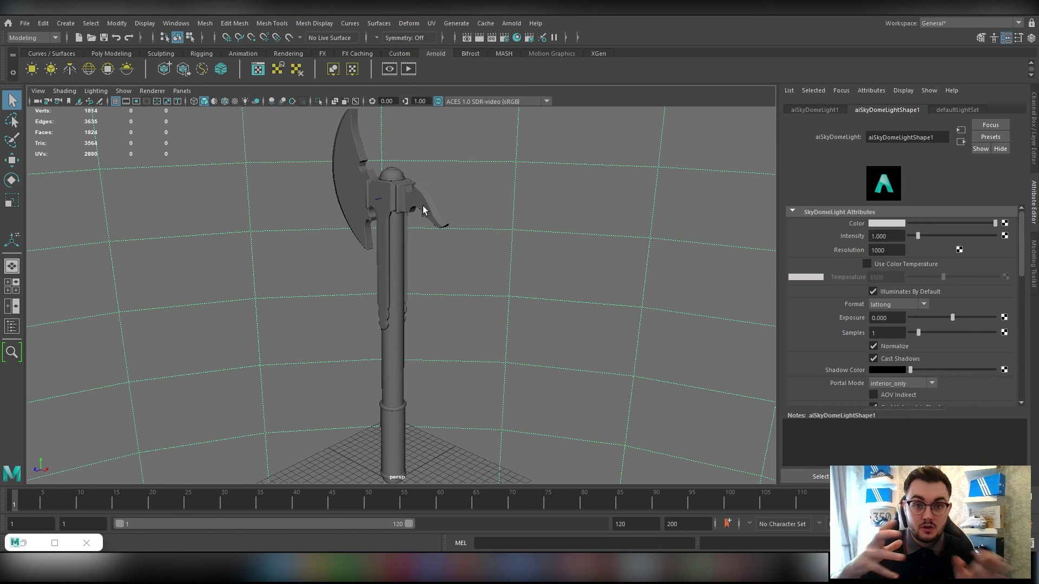
left_click(389, 68)
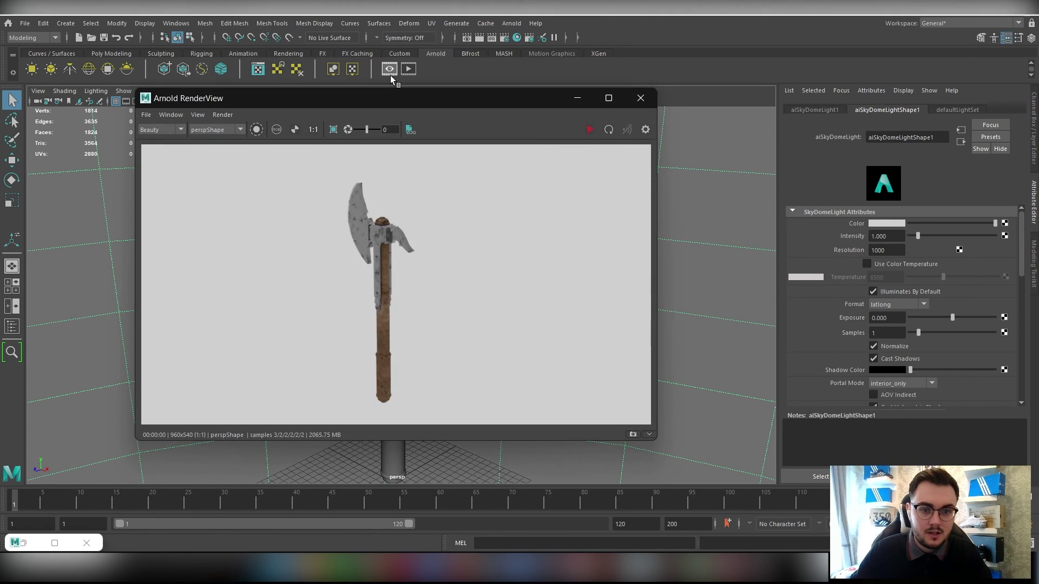
left_click(590, 130)
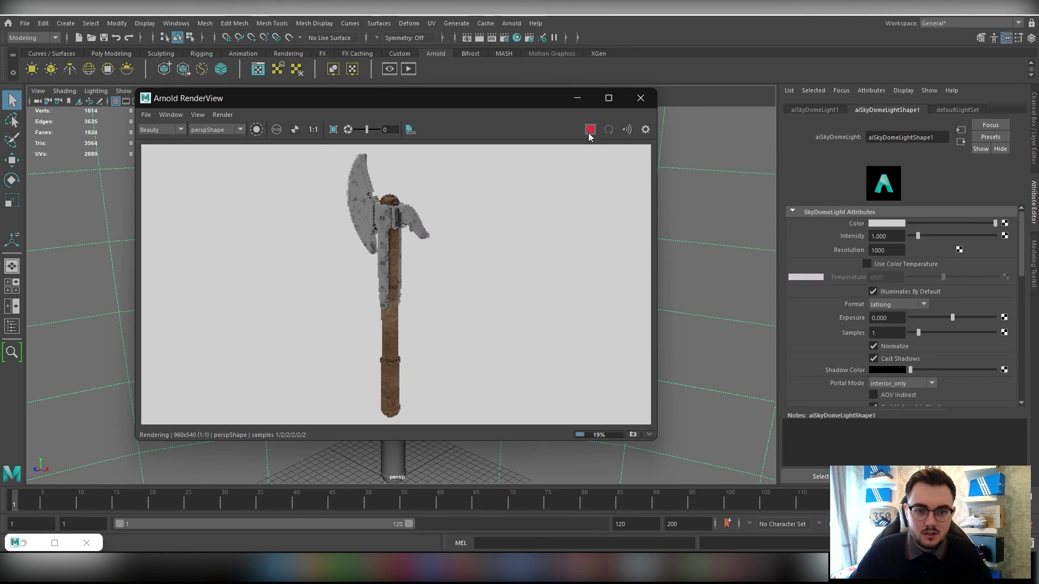
scroll(663, 306, "up", 1)
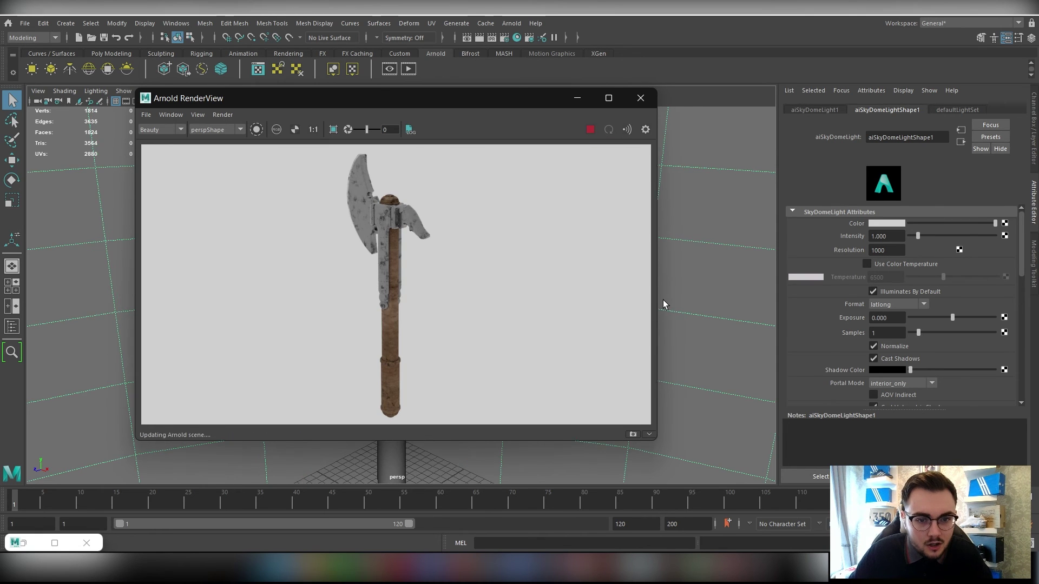
scroll(665, 305, "up", 2)
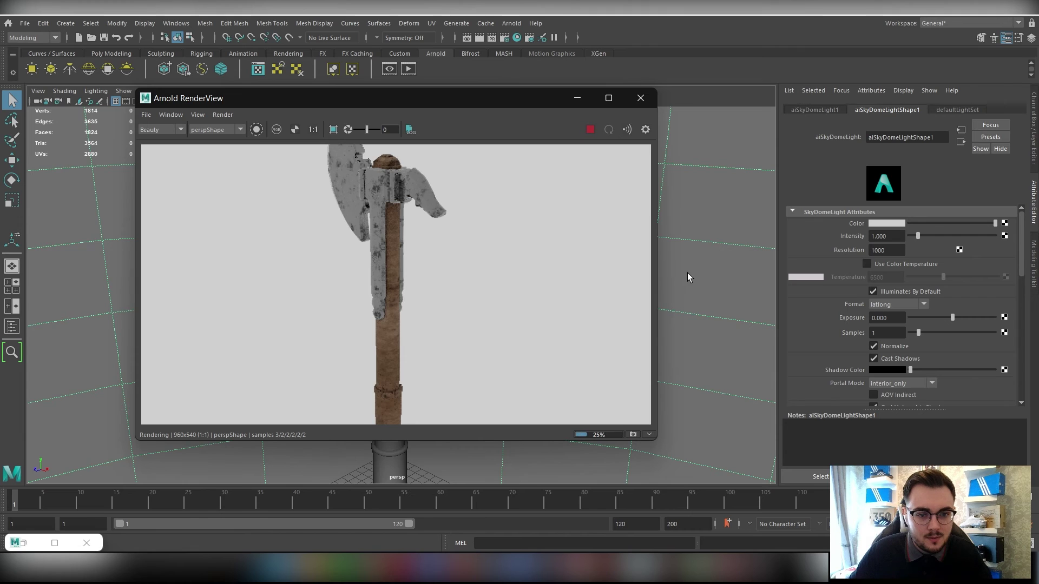
left_click_drag(673, 263, 656, 262, "alt")
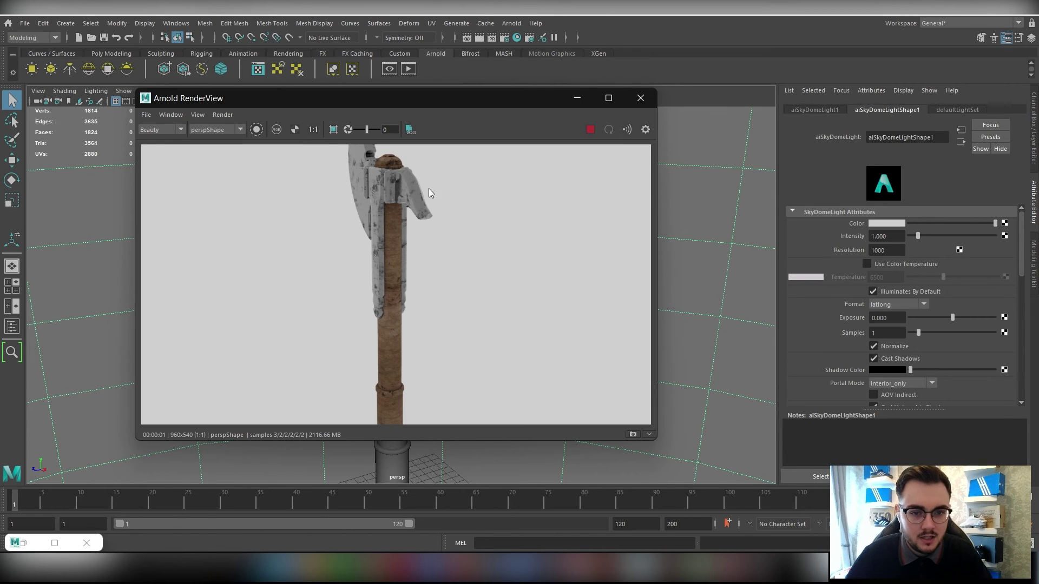
Step: Stop the render, delete the displacement shader from the Axe material network, and render the axe again for comparison
left_click(589, 130)
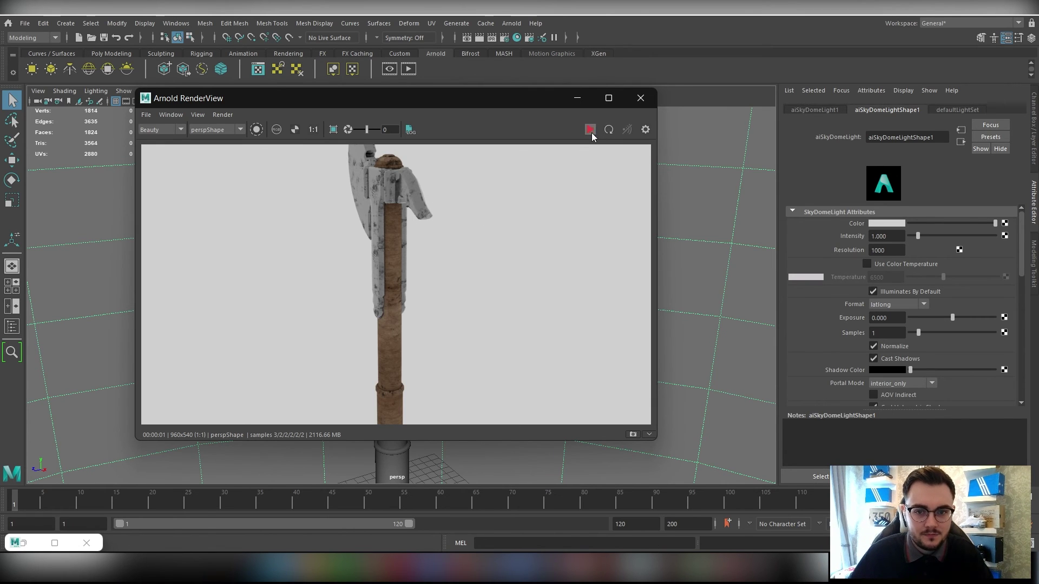
left_click_drag(524, 105, 491, 98)
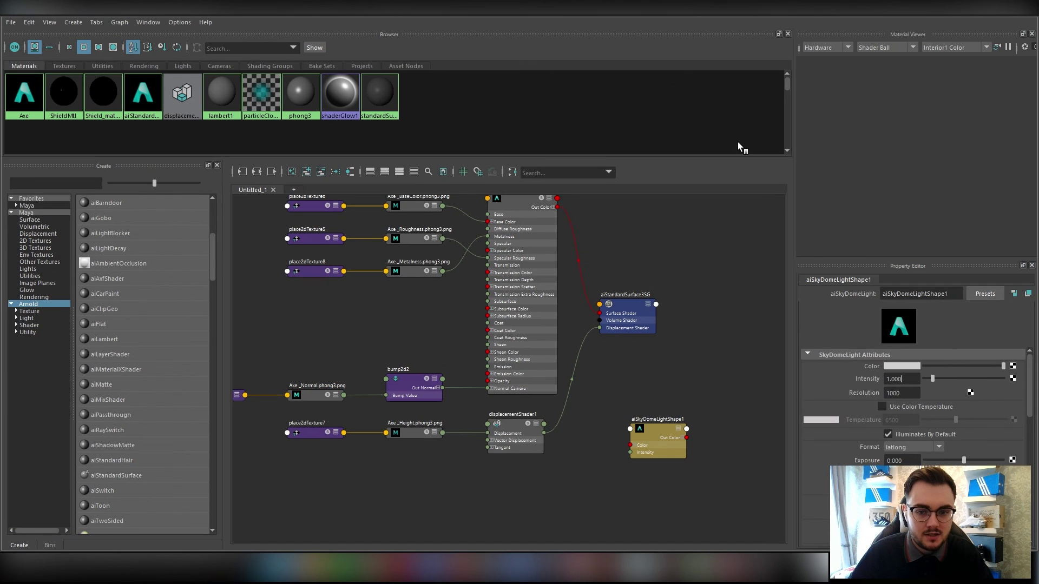
left_click(517, 430)
key("Delete")
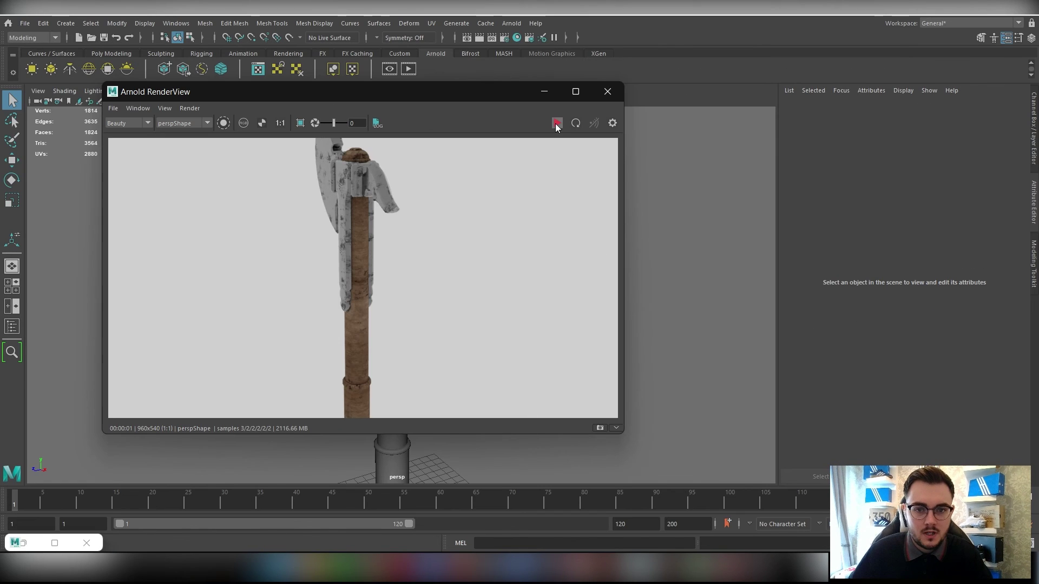
left_click(557, 124)
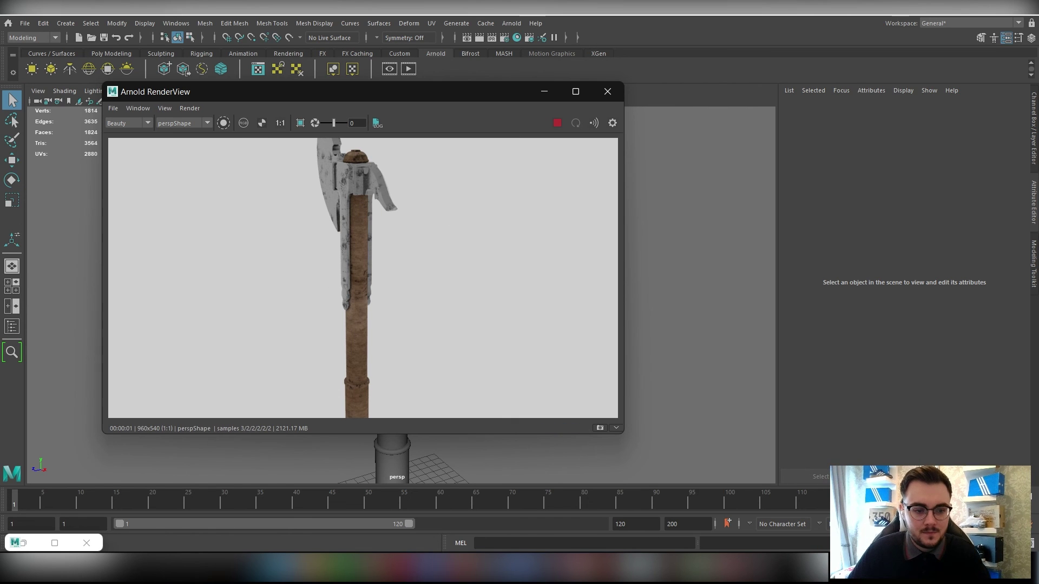
Step: Connect the Axe Height texture to the displacement material of the aiStandardSurface3SG shading group again in Hypershade
left_click(28, 545)
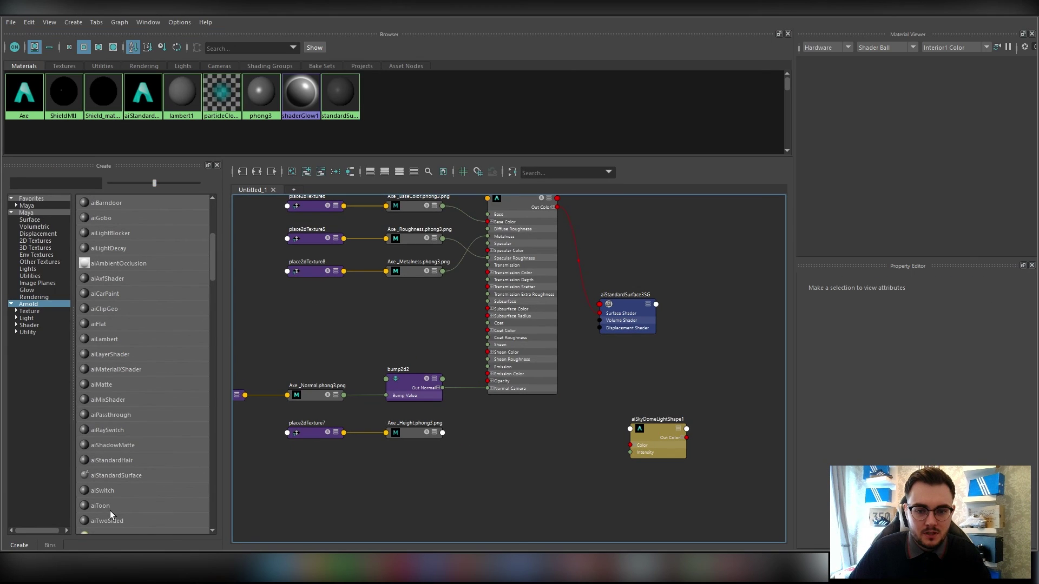
left_click(624, 315)
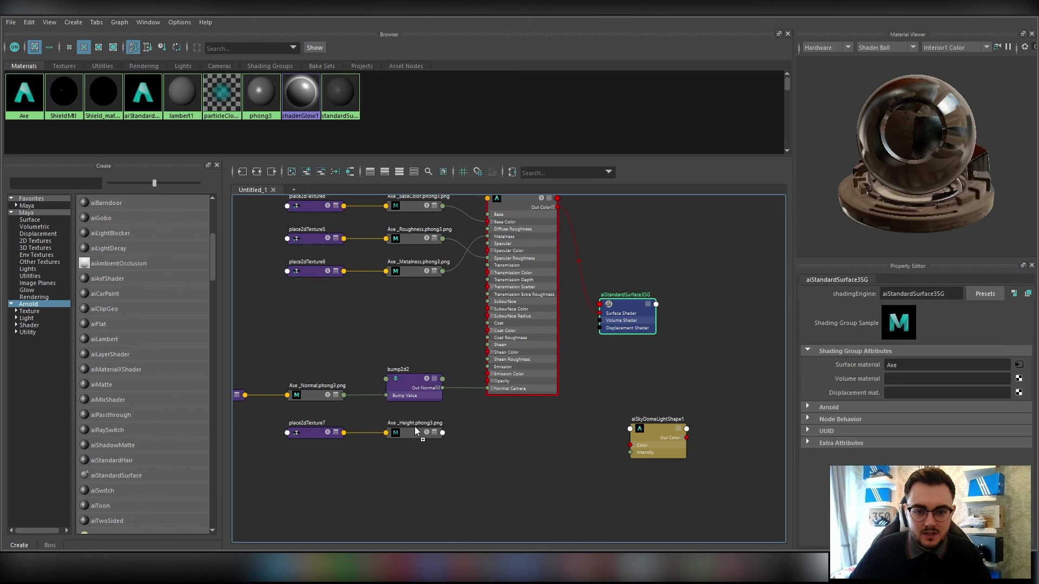
middle_click_drag(414, 427, 865, 392)
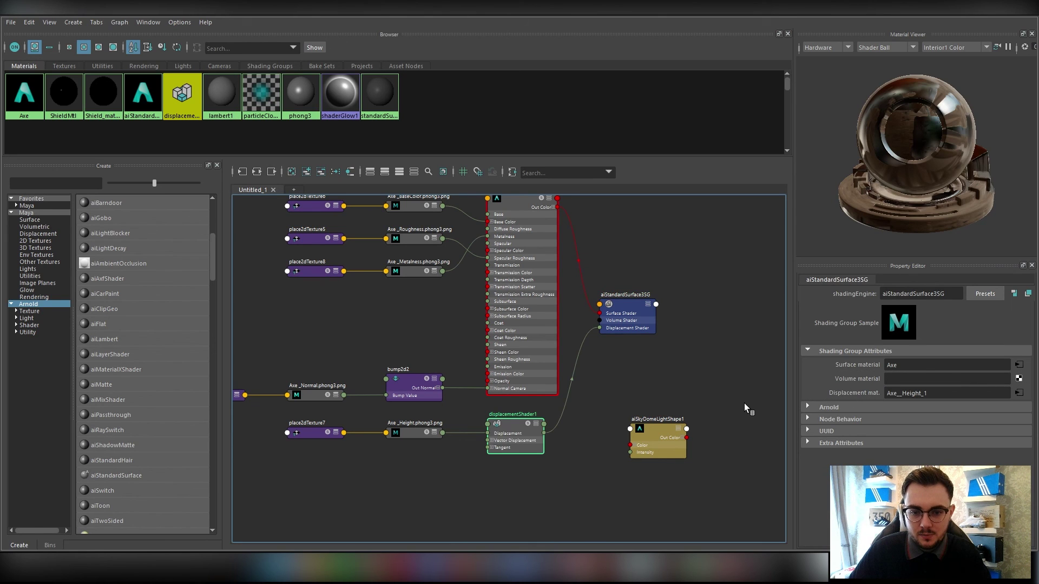
Step: Examine the displacement shader's Displacement and Arnold attributes, including its bounds padding and tangent fields
left_click(831, 429)
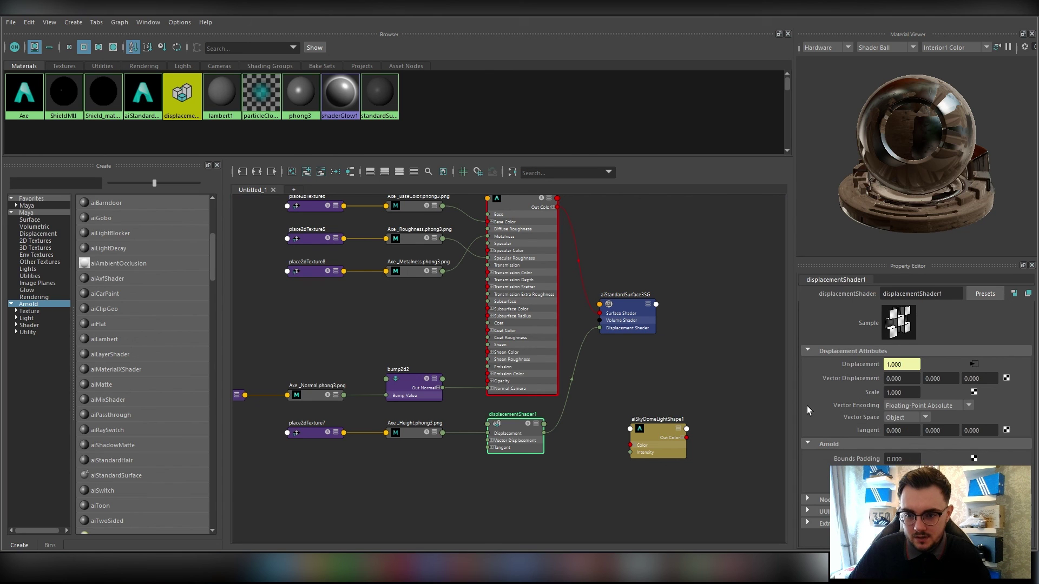
left_click(905, 459)
key("Return")
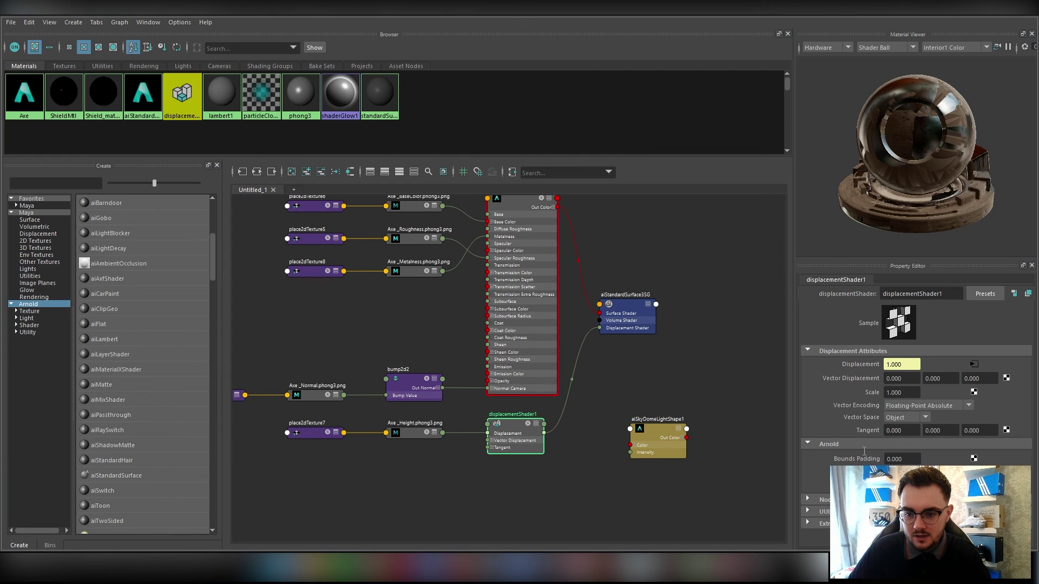
left_click(927, 430)
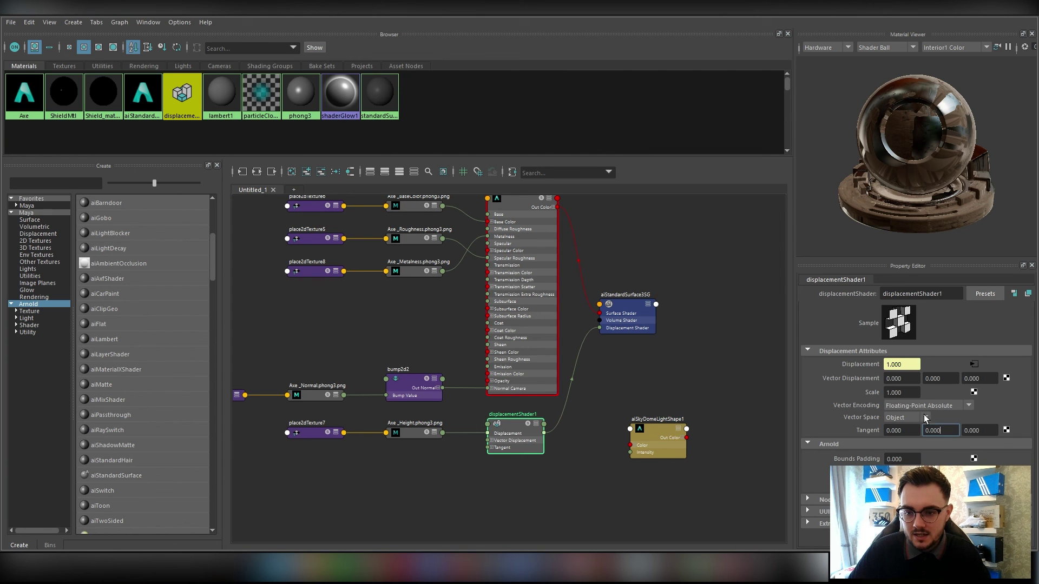
key("Return")
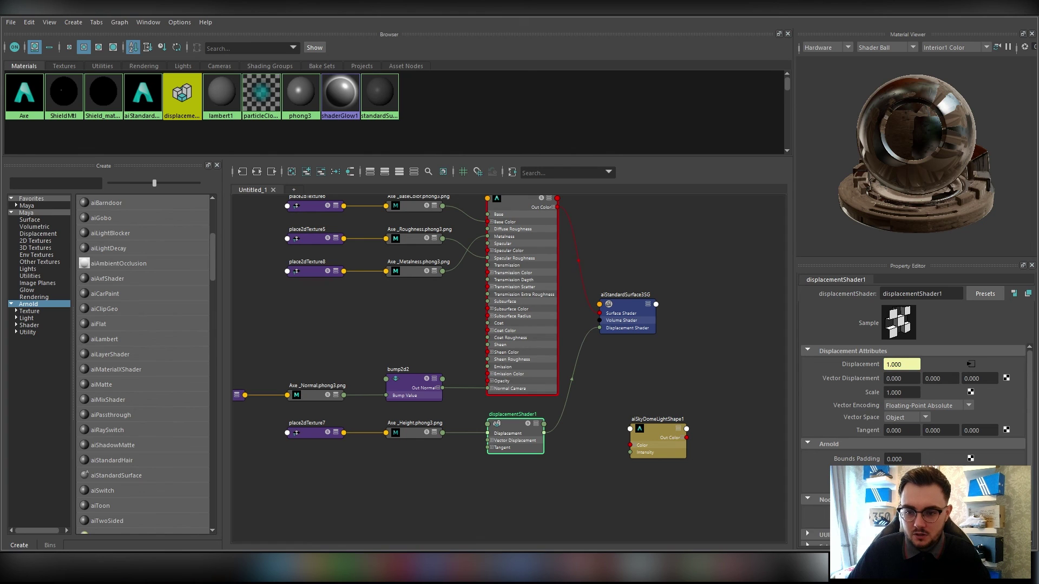
Step: Delete the displacement shader, the Axe Height texture and its 2D placement node from the Axe material network
key("Delete")
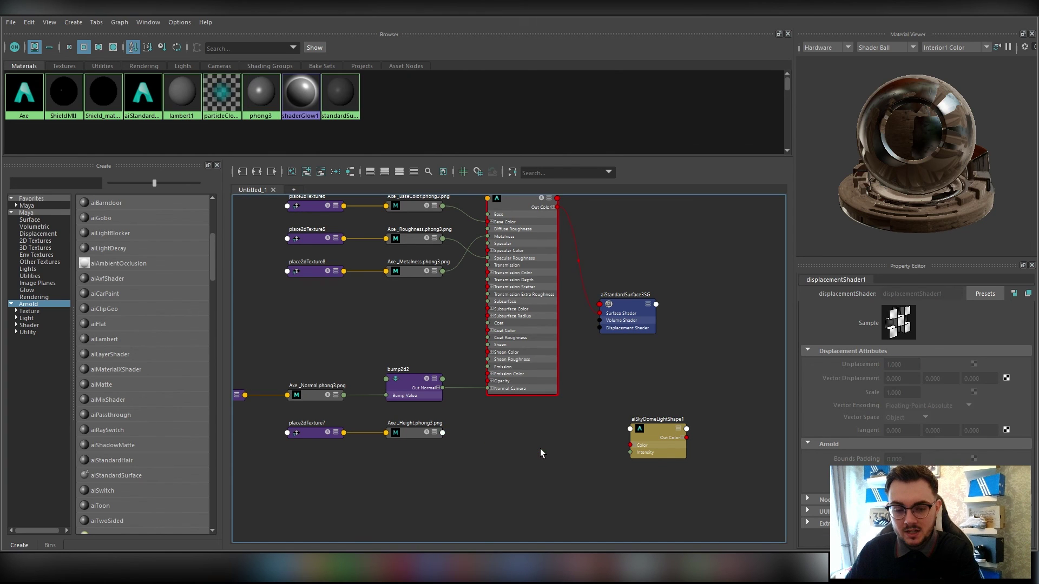
left_click_drag(401, 441, 285, 424)
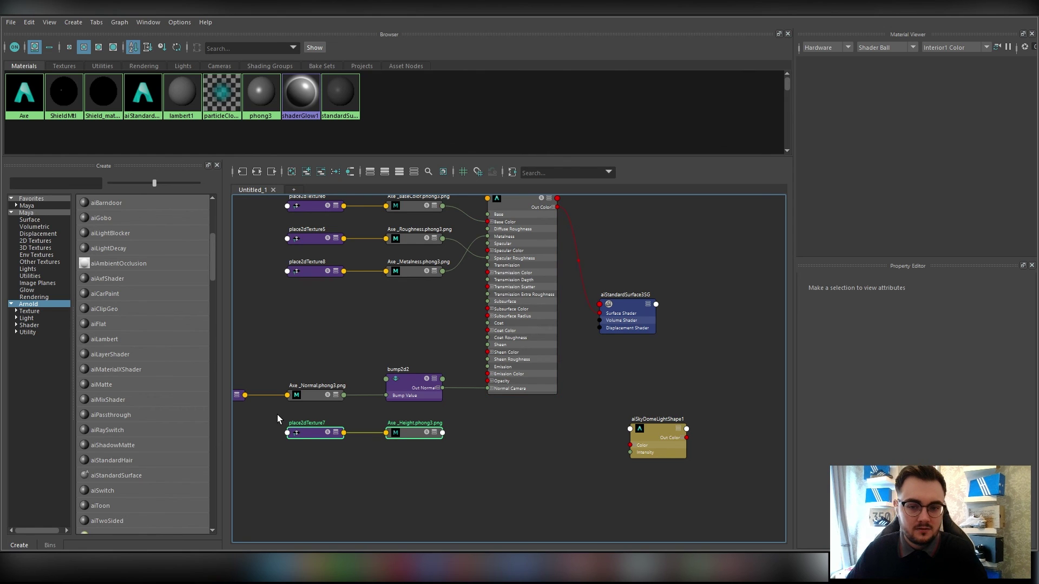
key("Delete")
Step: Move the aiStandardSurface3SG shading group node up beside the output of the Axe material
left_click(629, 303)
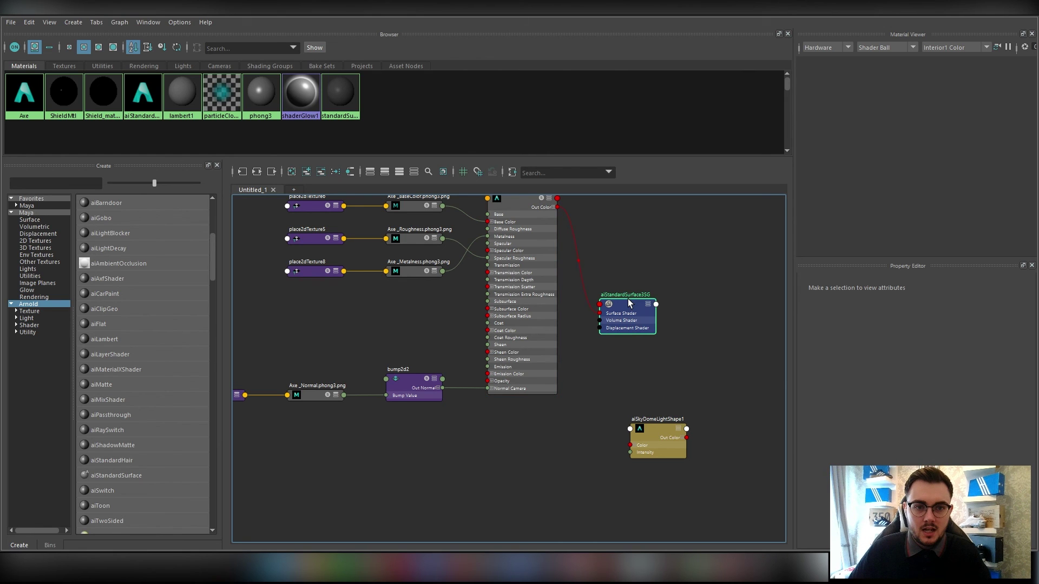
left_click_drag(629, 303, 642, 215)
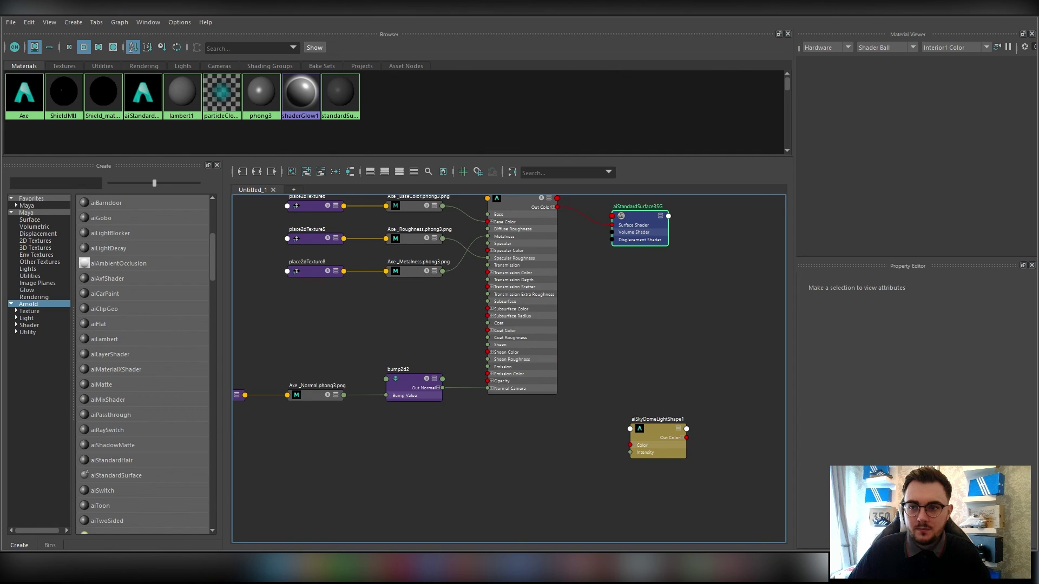
middle_click_drag(519, 303, 541, 328, "alt")
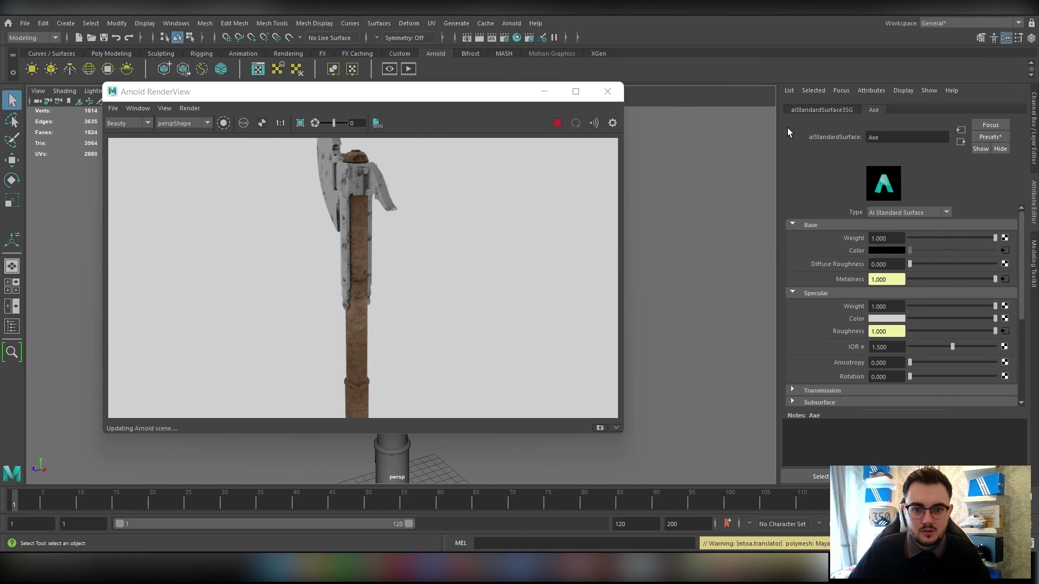
Step: Orbit around the axe in the Maya viewport to render it without displacement from another angle
left_click_drag(658, 303, 679, 299, "alt")
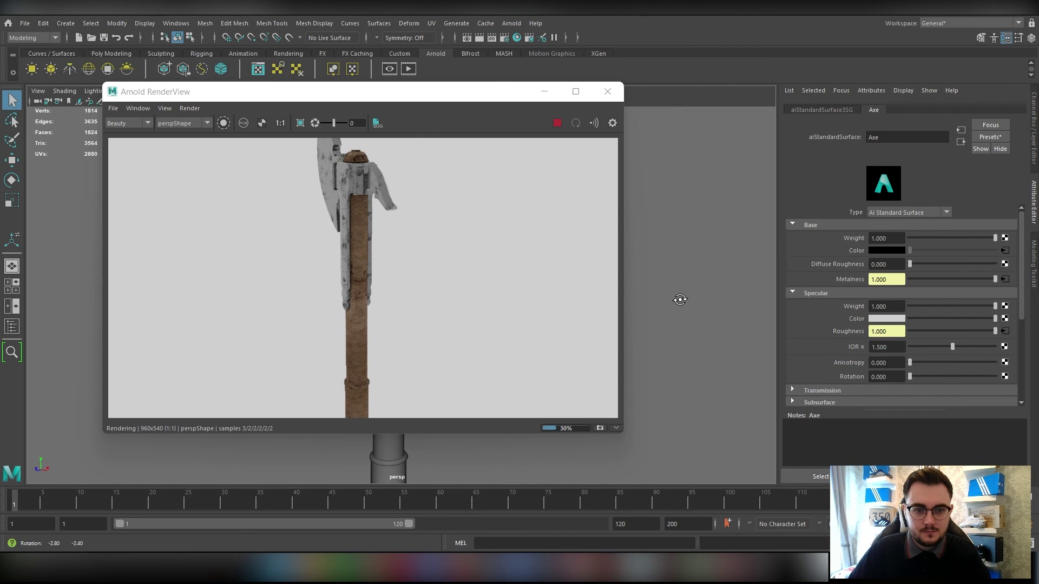